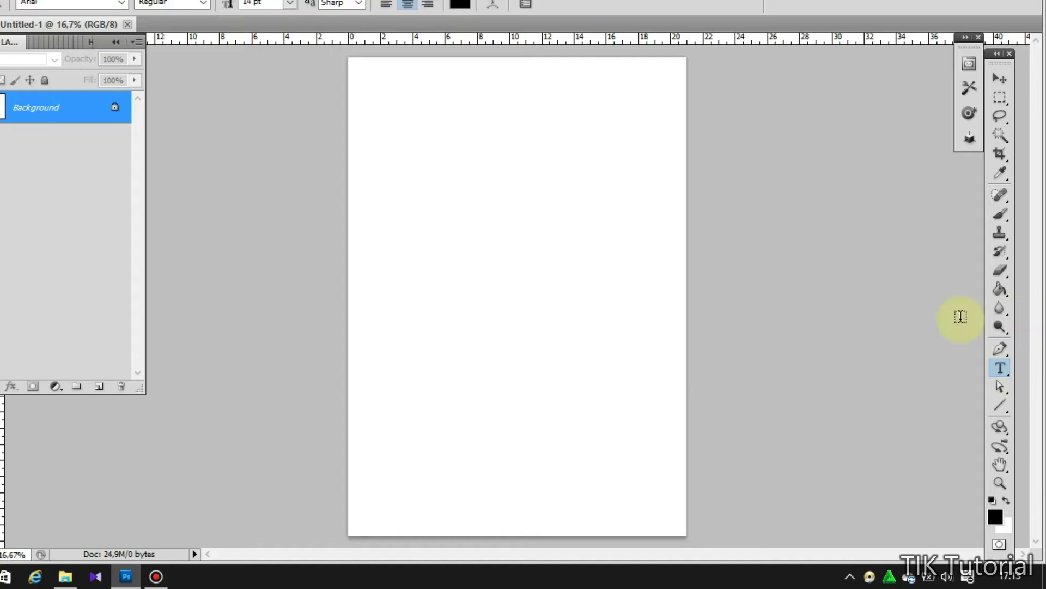
Step: Create a two-line title "ANNUAL REORT" in the page's lower-left area with black as the text color
left_click(385, 436)
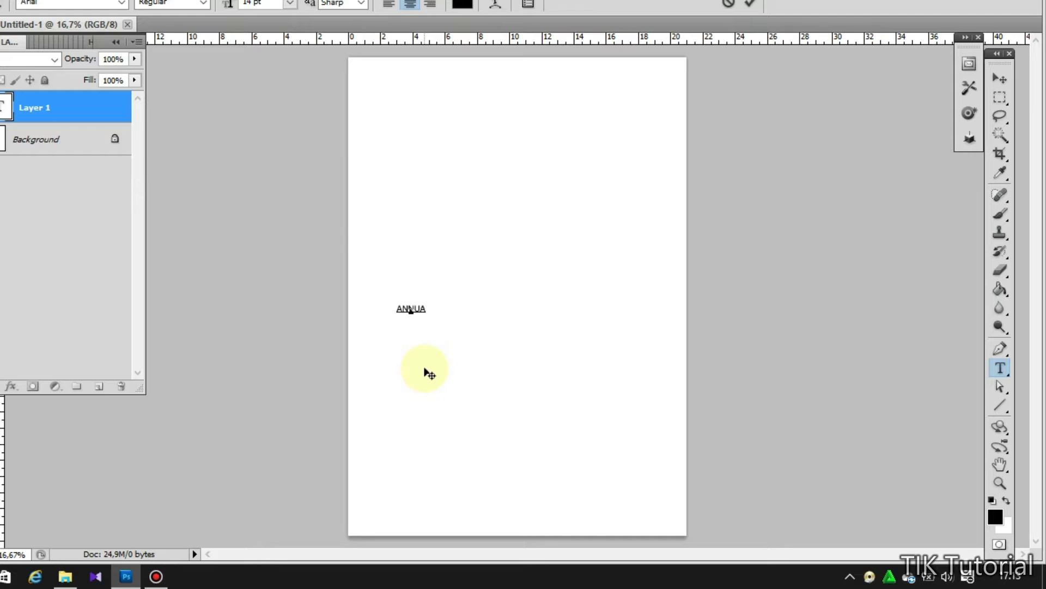
key("ctrl+a")
left_click(463, 3)
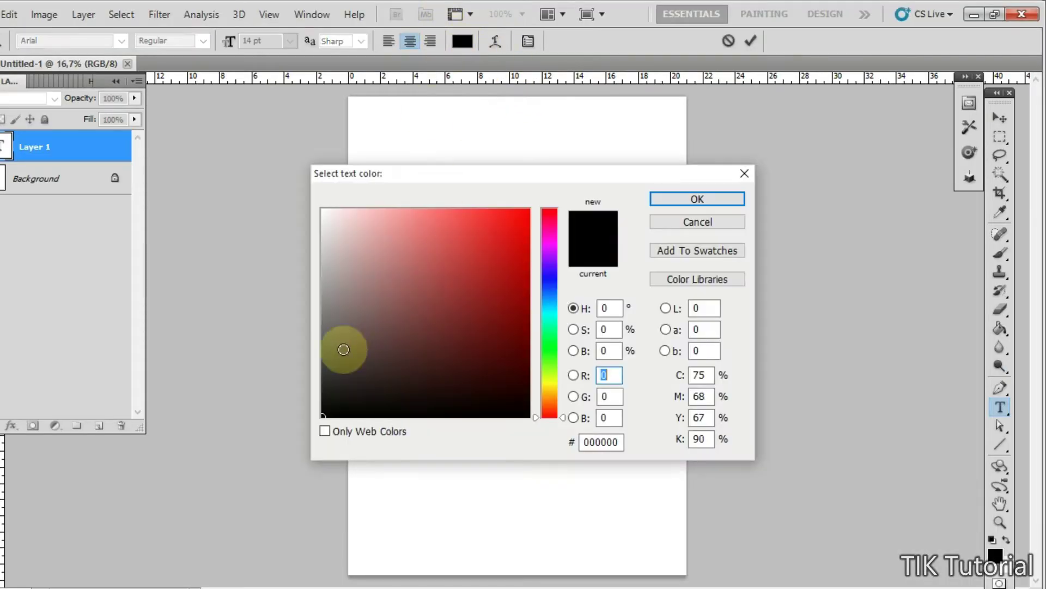
left_click(697, 198)
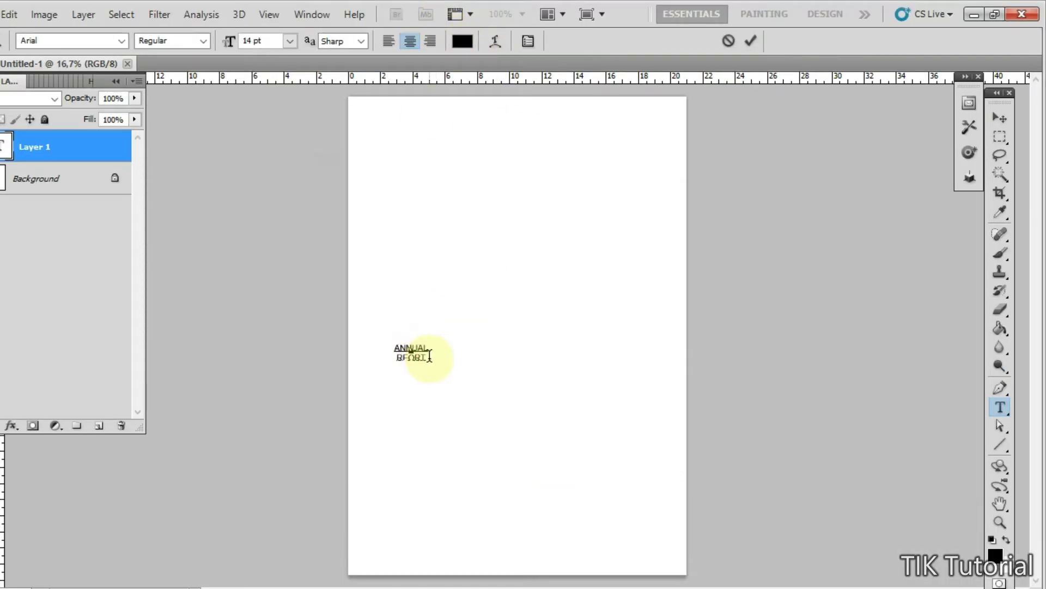
Step: Left-align the whole title and set its font size to 72 pt
key("ctrl+a")
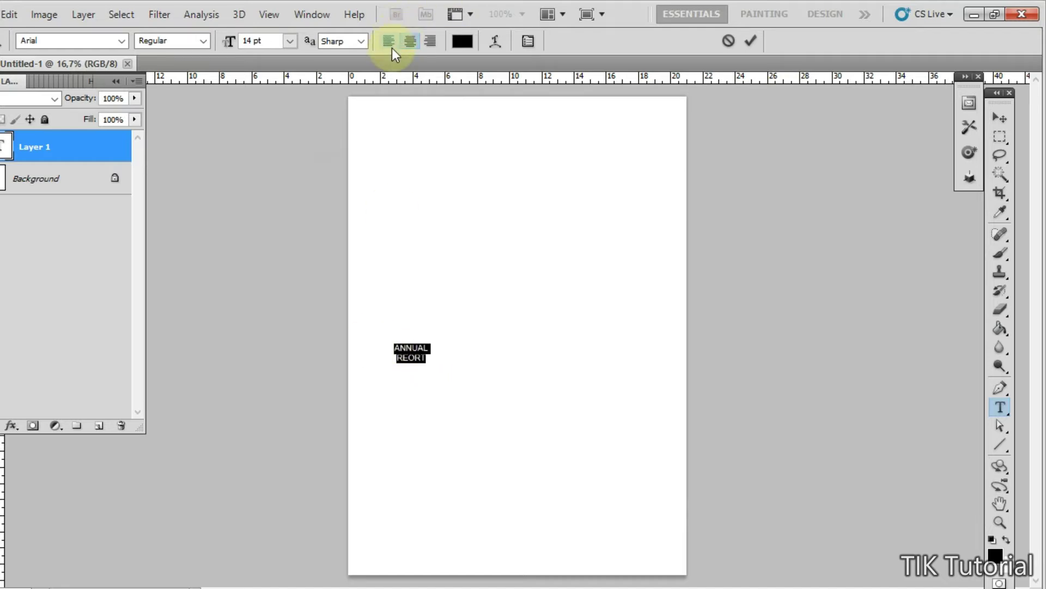
left_click(389, 41)
left_click(290, 41)
left_click(270, 317)
left_click(474, 361)
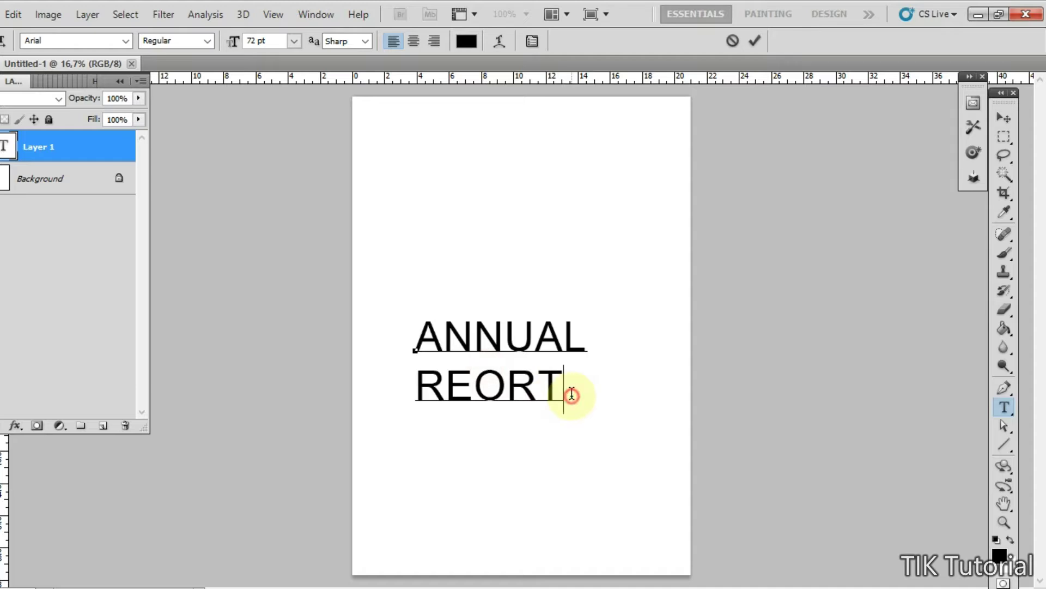
Step: Correct the title's second line to REPORT and shift the title slightly lower on the page
left_click_drag(567, 392, 391, 367)
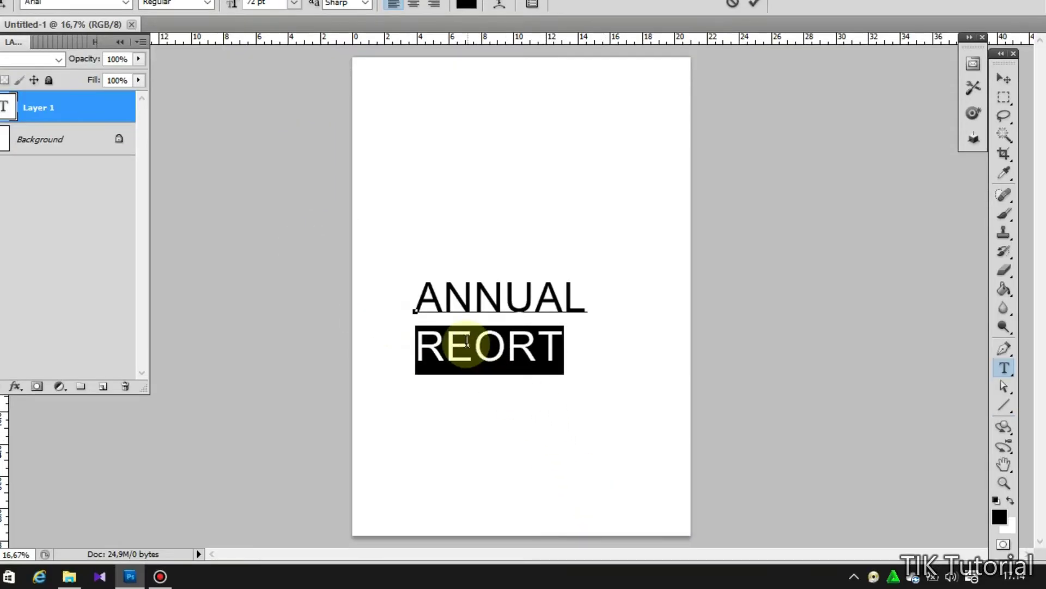
left_click(465, 382)
type("P")
left_click_drag(540, 416, 539, 447)
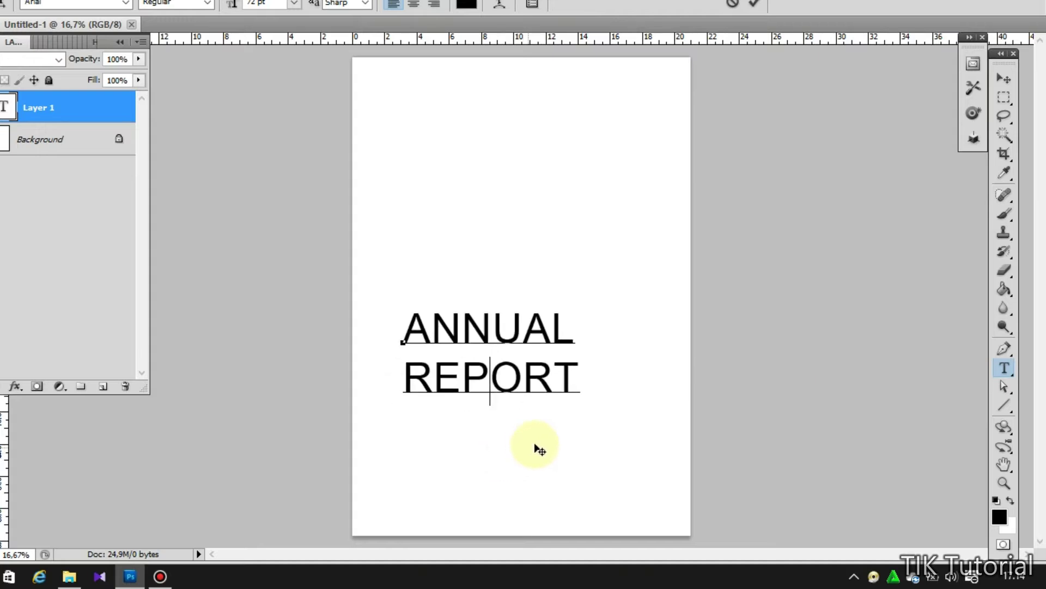
Step: Set the word REPORT to 36 pt and apply faux bold to both title lines
left_click_drag(574, 381, 369, 374)
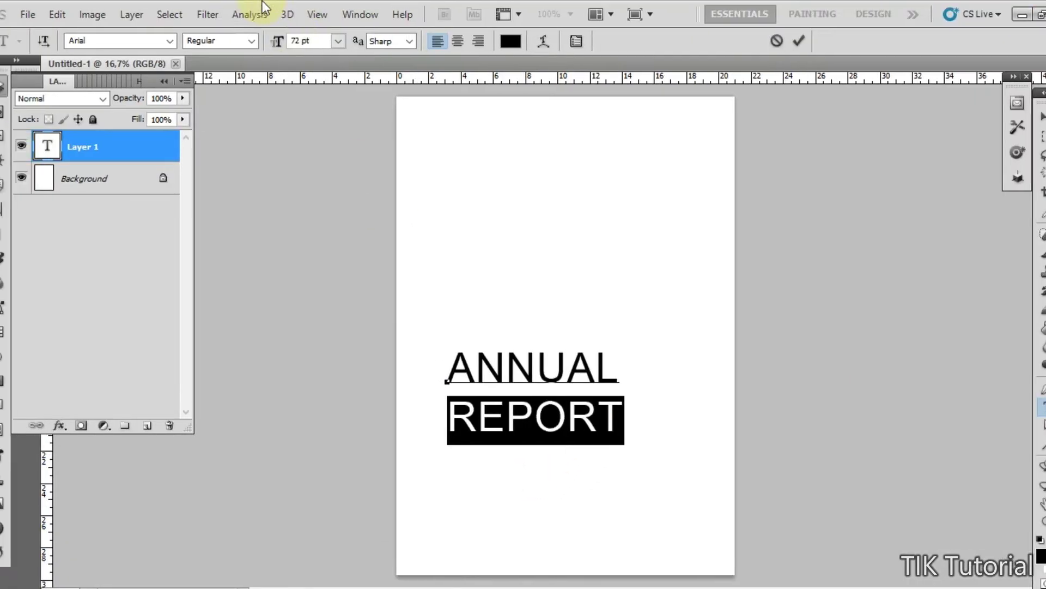
left_click(294, 3)
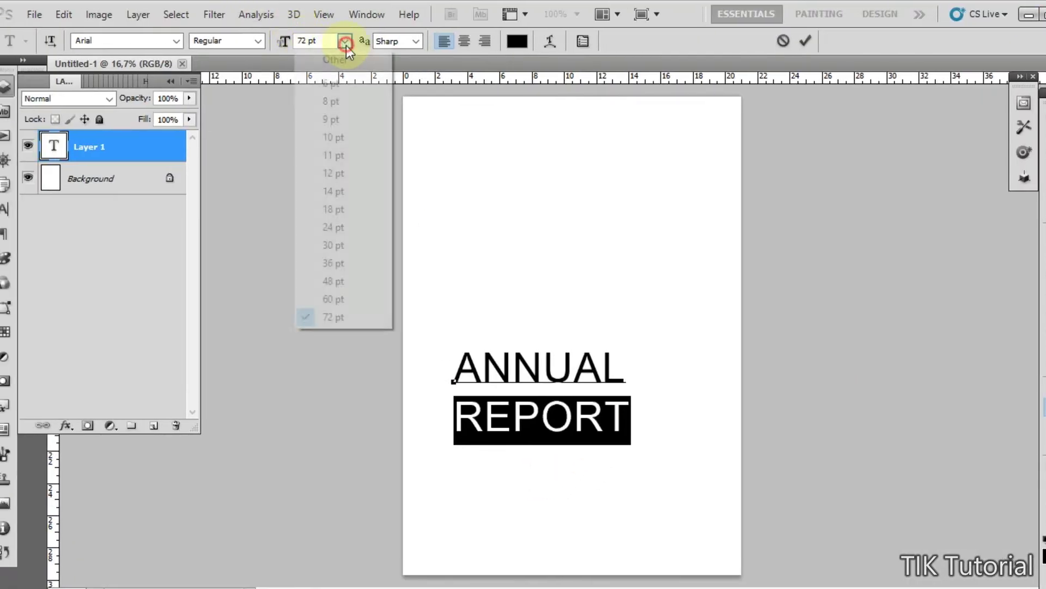
left_click(332, 264)
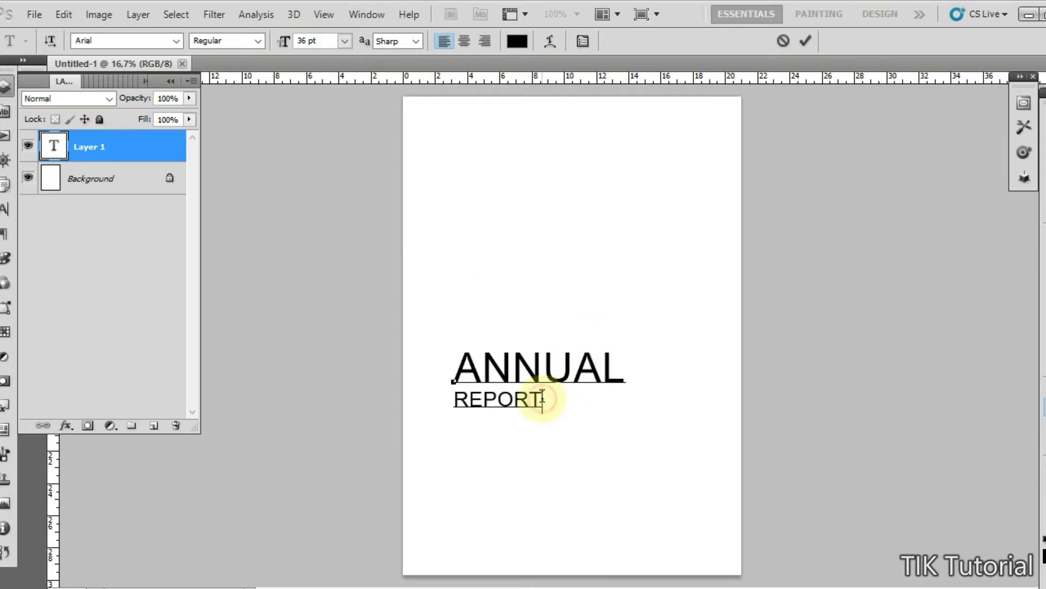
left_click_drag(542, 397, 467, 345)
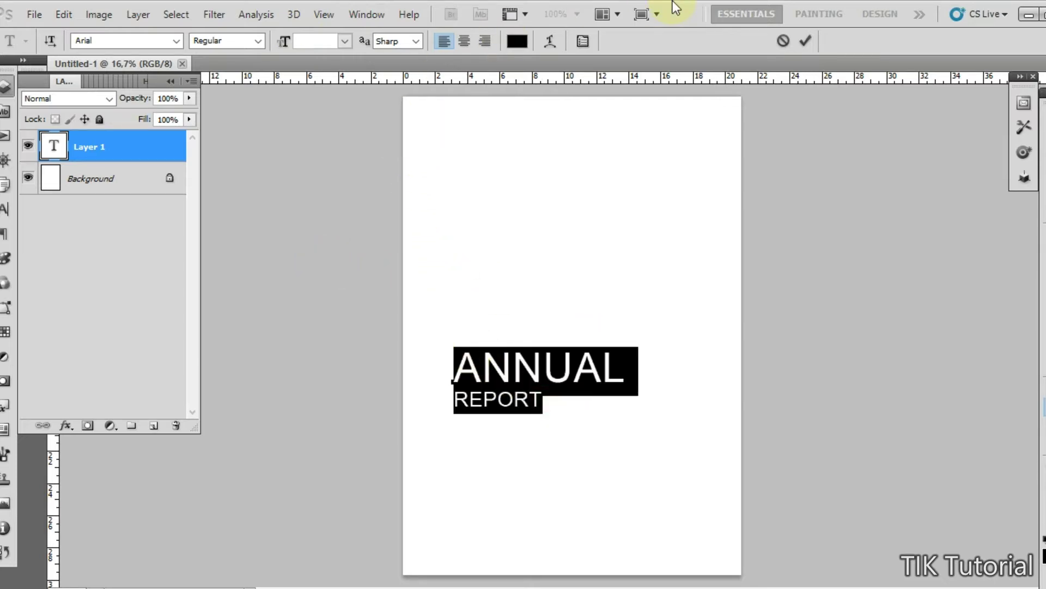
left_click(596, 42)
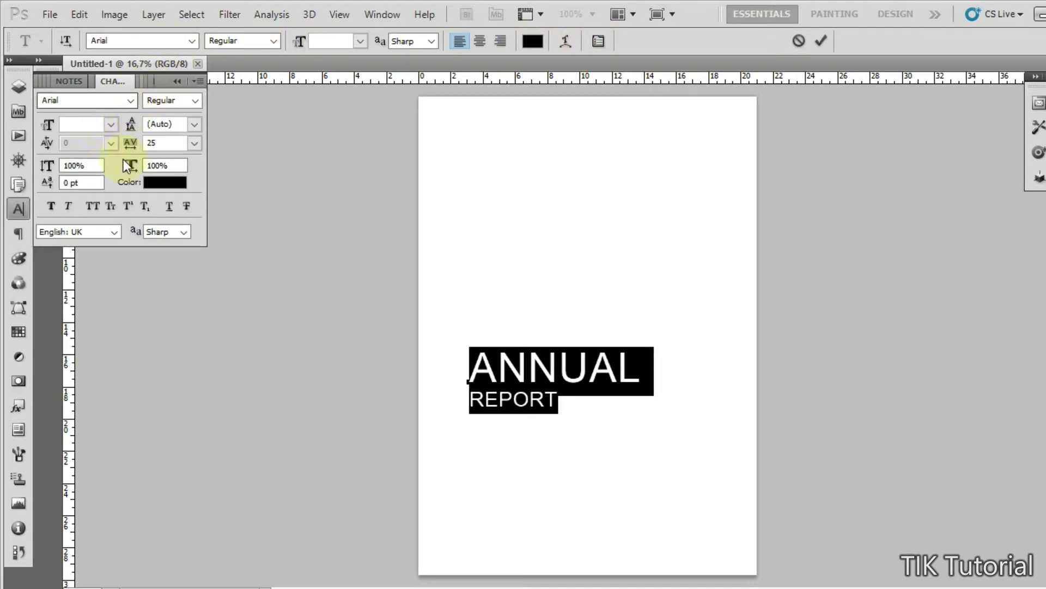
left_click(51, 209)
Step: Reposition the bold title near the page's left edge, just below the middle of the page
left_click(576, 373)
mouse_move(573, 422)
left_mouse_down()
mouse_move(559, 430)
mouse_move(566, 436)
left_mouse_up()
left_click(1002, 118)
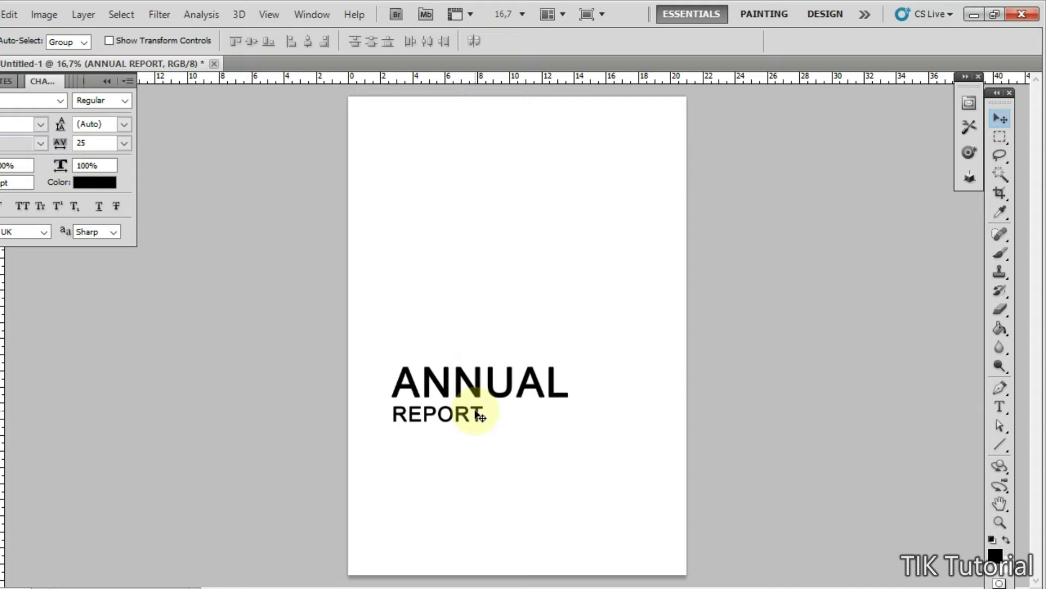
mouse_move(467, 415)
left_mouse_down()
mouse_move(460, 421)
mouse_move(453, 390)
mouse_move(457, 408)
left_mouse_up()
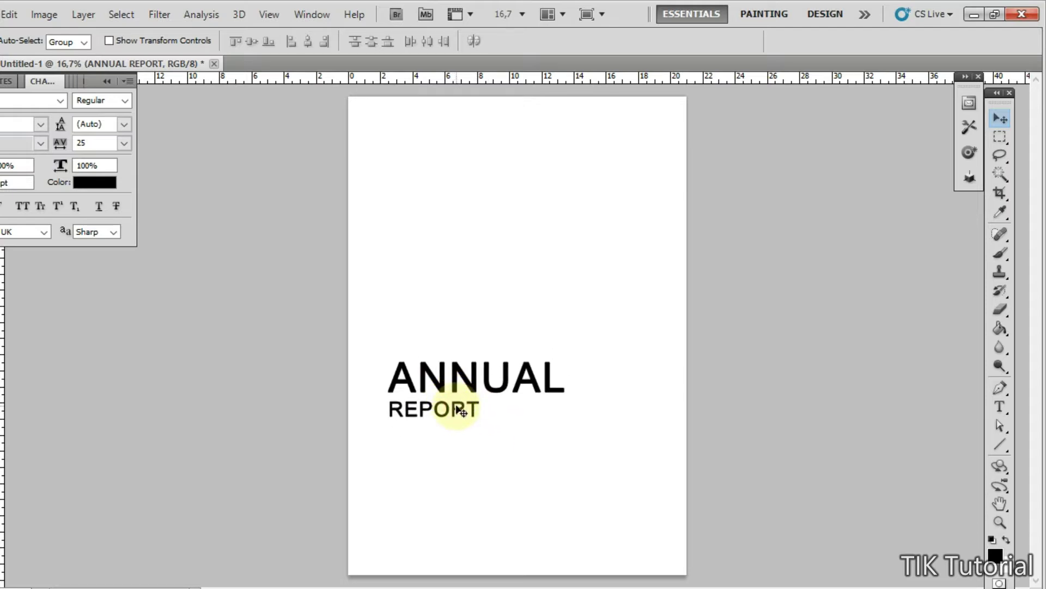
Step: Start a separate text layer below REPORT reading "Inilah adalah lapran"
key("t")
left_click(392, 429)
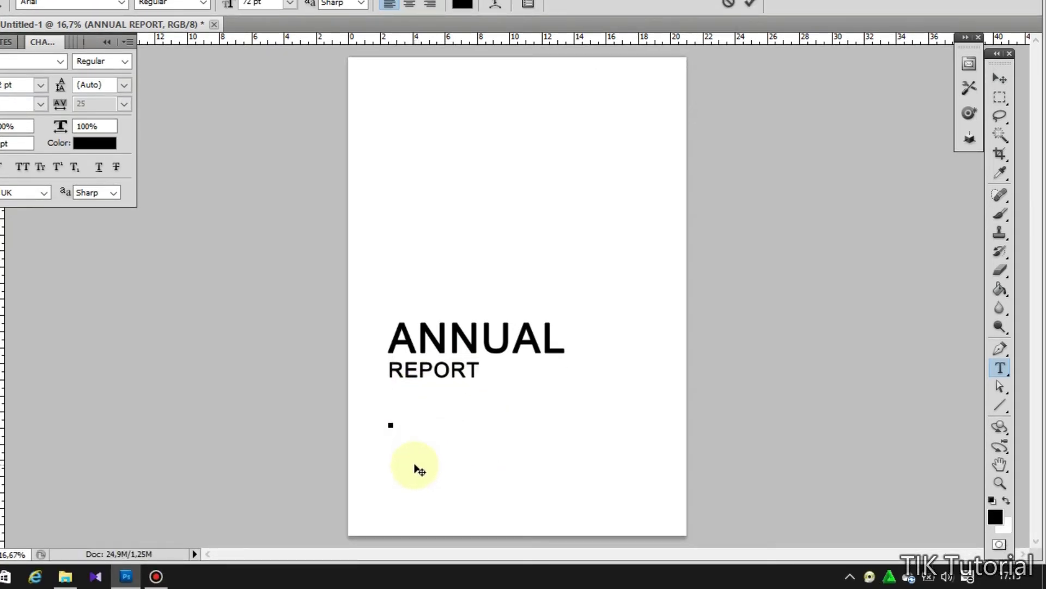
type("Inilah adala")
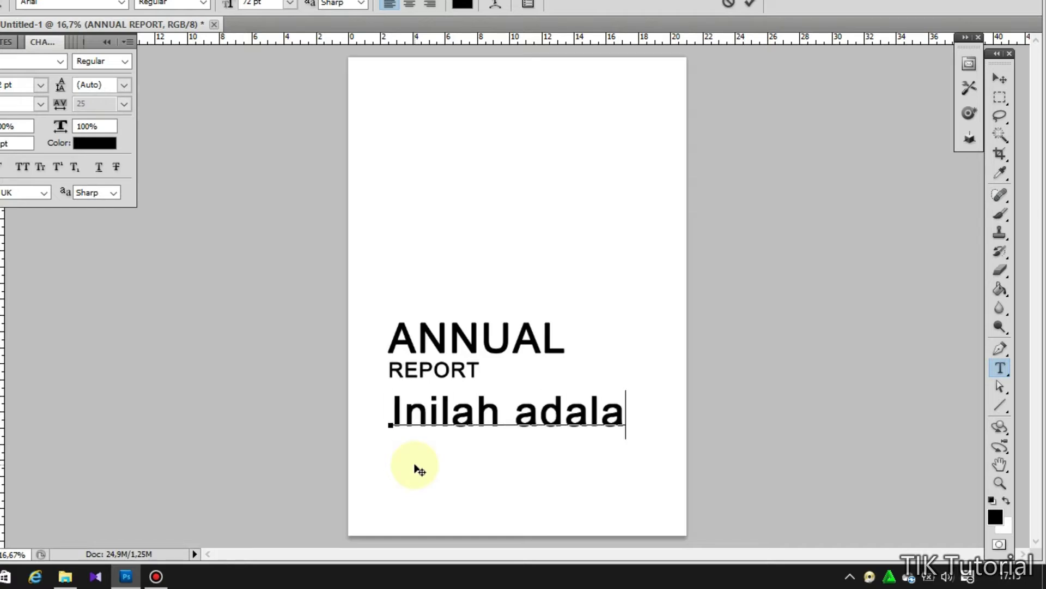
type("h laora")
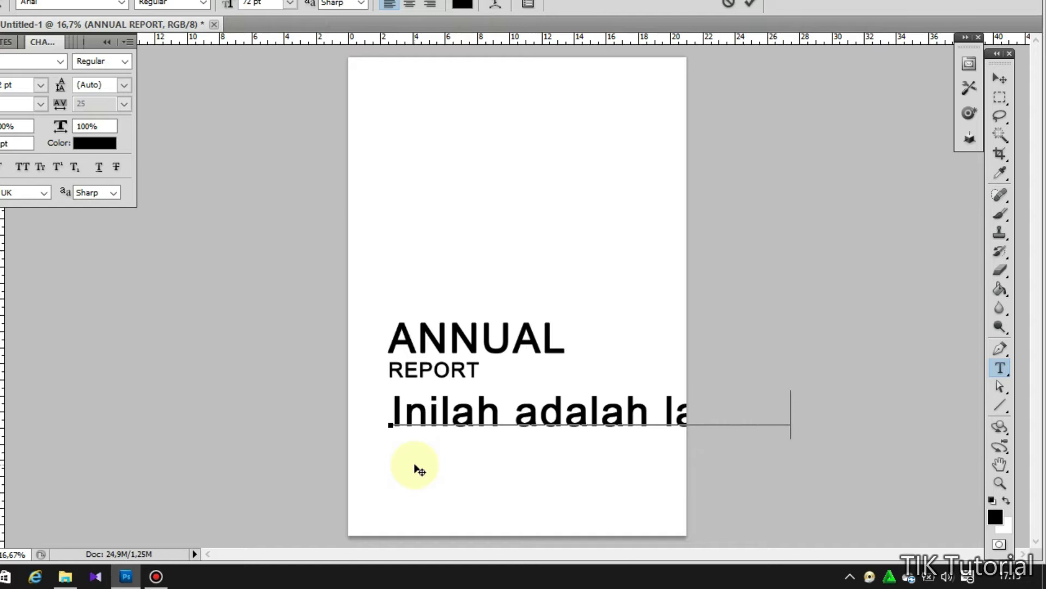
Step: Reduce the description text to 14 pt and place it directly beneath REPORT, aligned with the title's left edge
key("ctrl+a")
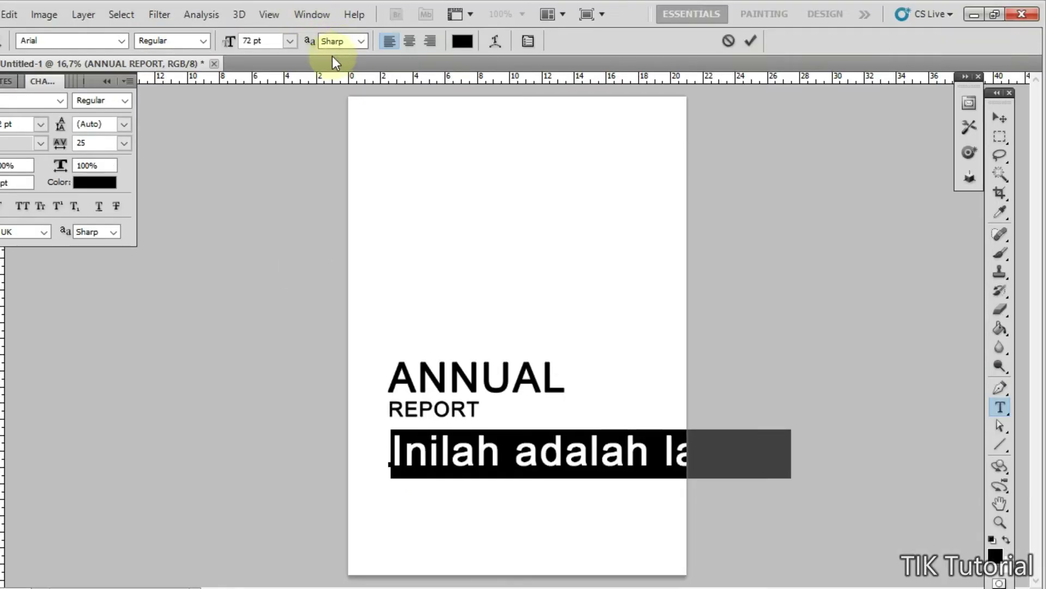
left_click(290, 41)
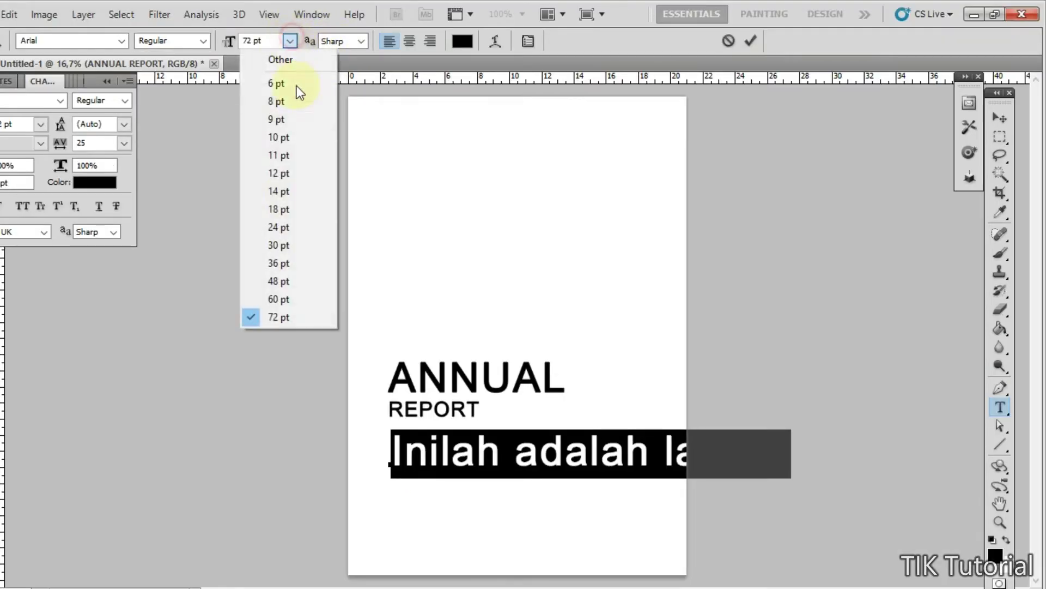
left_click(267, 245)
left_click_drag(519, 509, 516, 482)
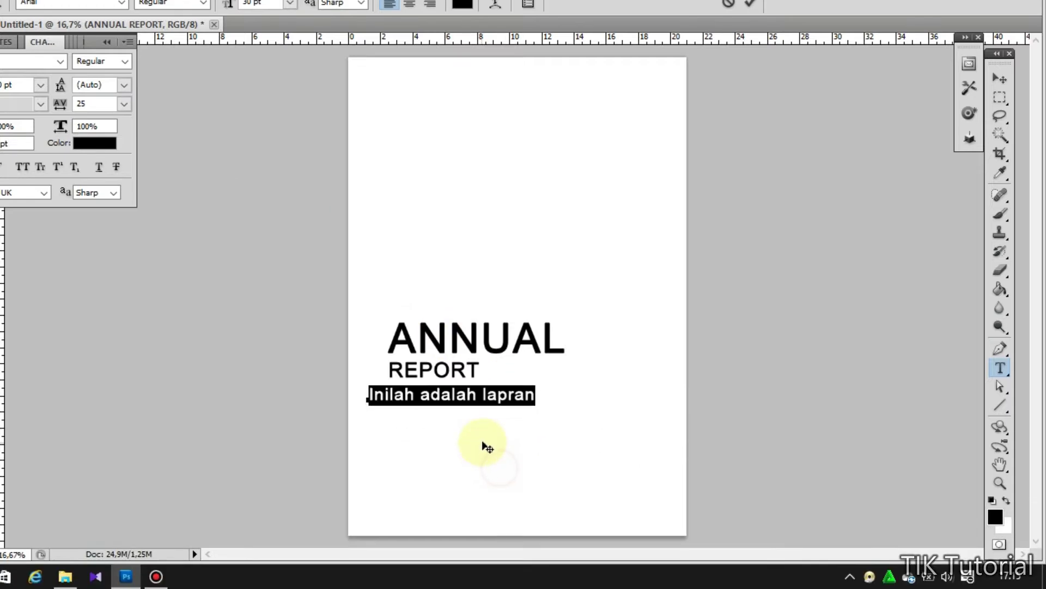
left_click_drag(518, 443, 501, 448)
left_click(290, 2)
left_click(287, 152)
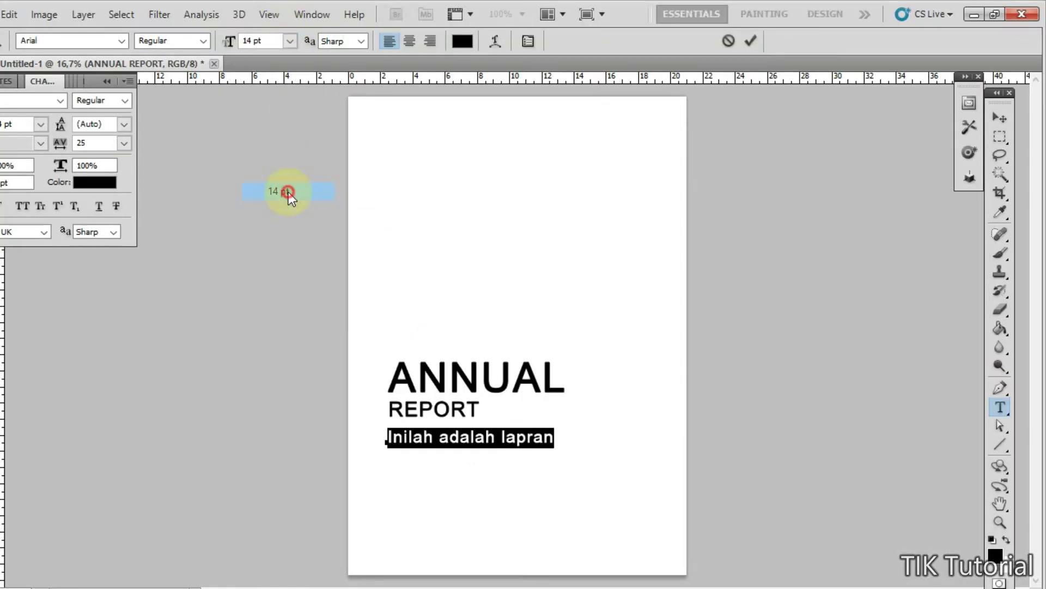
Step: Complete the description to read "Inilah adalah laporan tahunan, dalam bentuk flyer. Dalam laporan ini akan dijelaskan beberapa kebutuhan dalam pembuatan proyek."
left_click(466, 427)
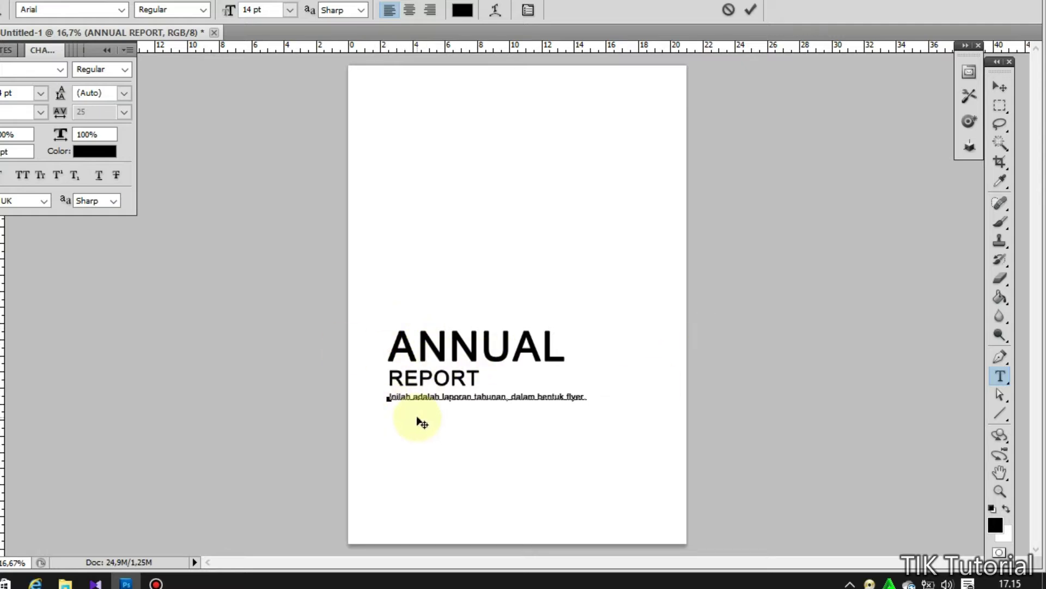
type("Dalam laporan ini akan dijelaskan beberapa kebutuhan")
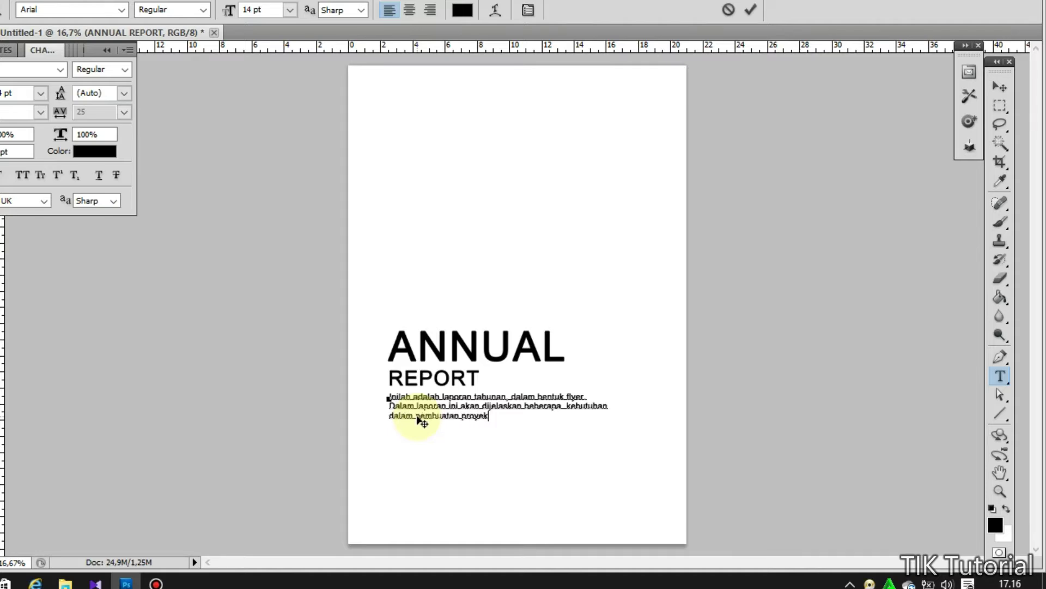
left_click(1000, 87)
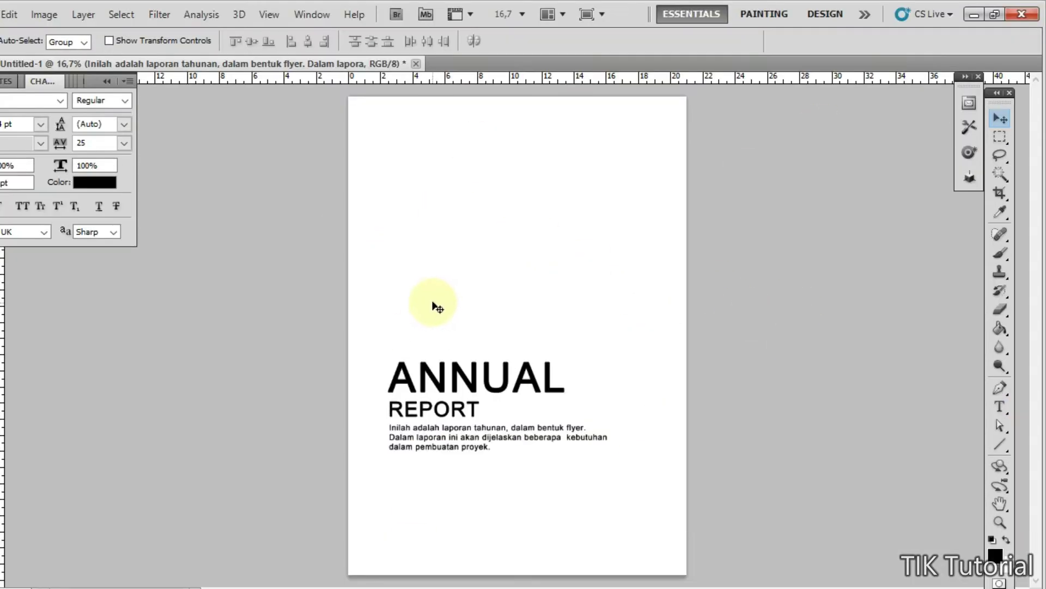
Step: Draw a large black circle as a shape layer with the Ellipse tool and center it horizontally above the title
key("u")
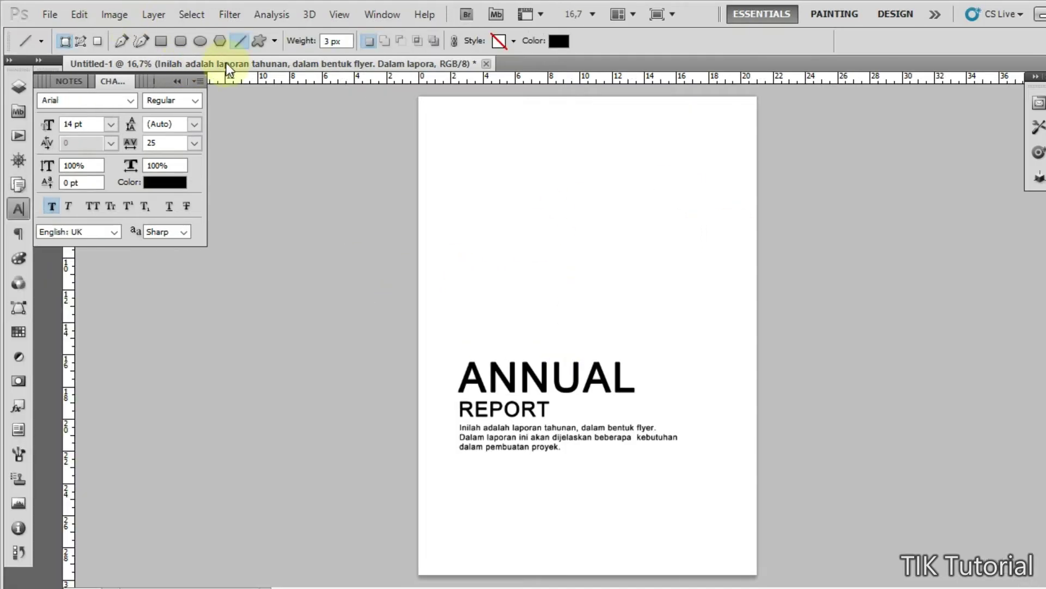
left_click(201, 42)
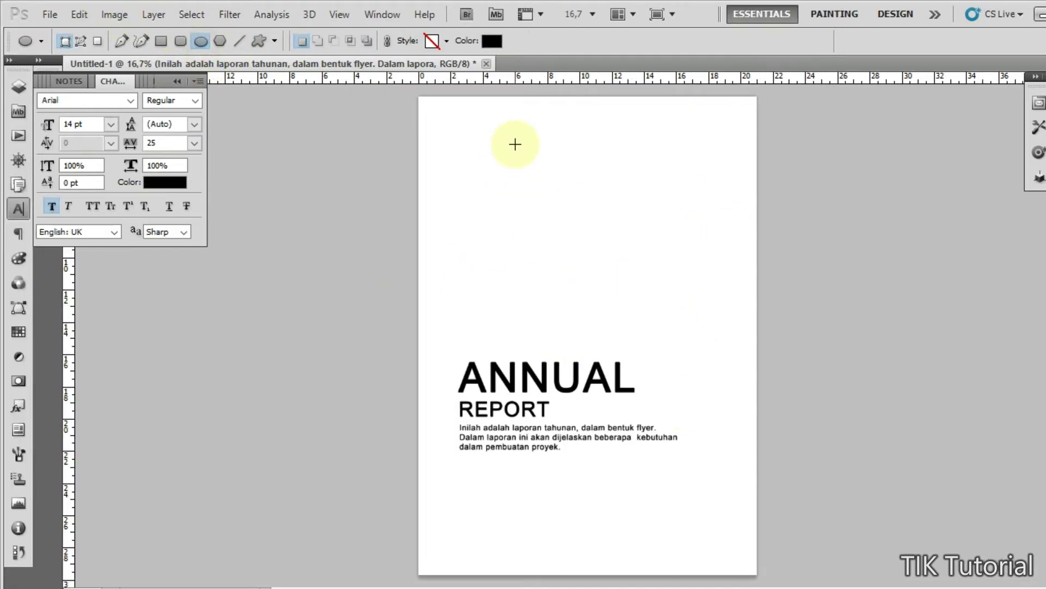
left_click_drag(514, 143, 716, 386)
key("v")
left_click_drag(603, 276, 570, 282)
key("u")
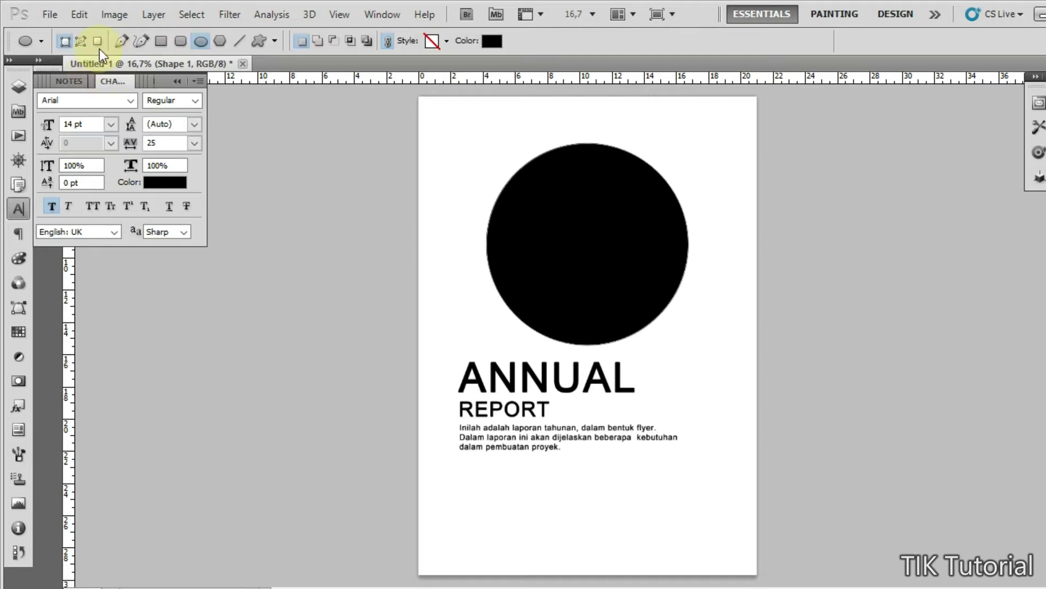
left_click(257, 41)
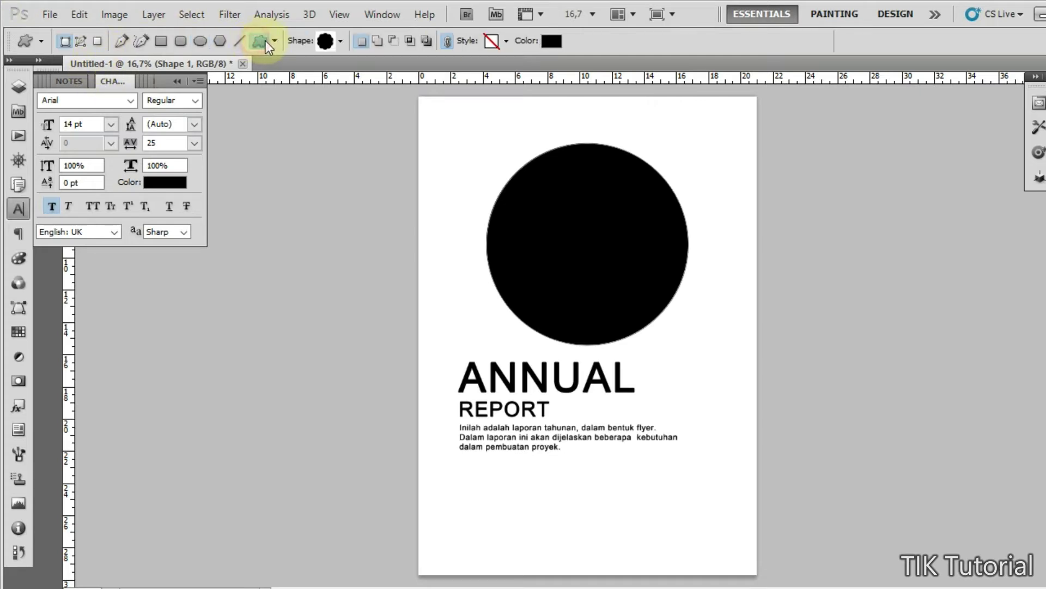
Step: Duplicate the black circle's layer and scale the copy about its center to about 86%
left_click(19, 87)
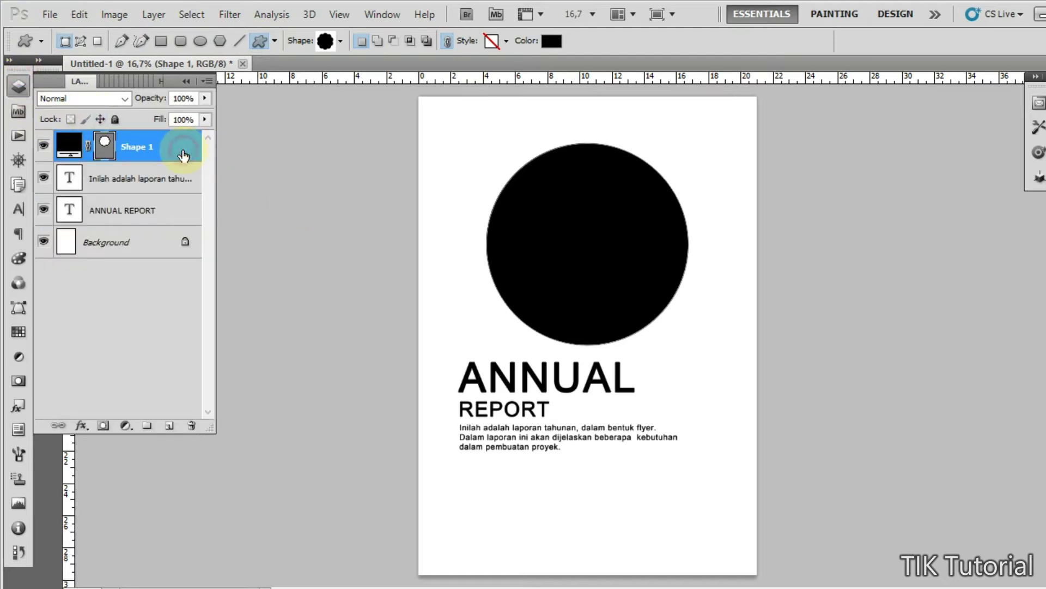
key("ctrl+j")
key("ctrl+t")
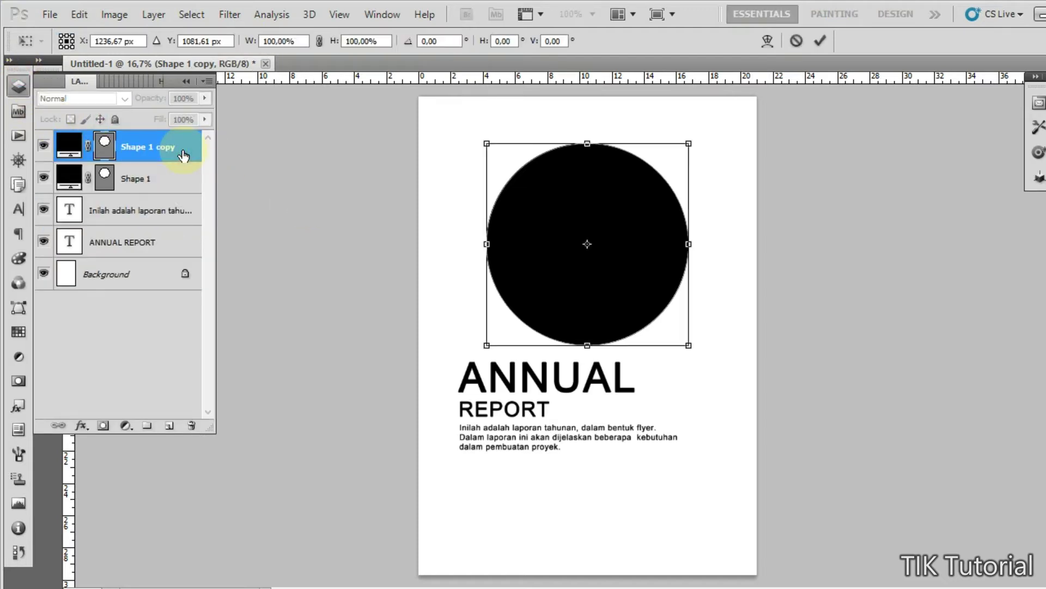
left_click_drag(688, 345, 674, 331)
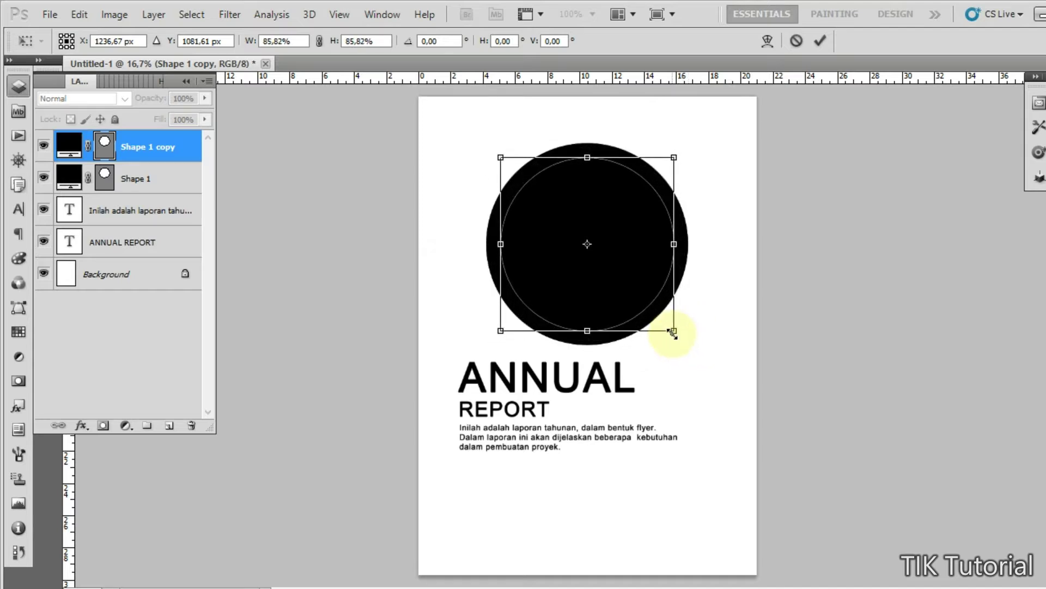
double_click(610, 297)
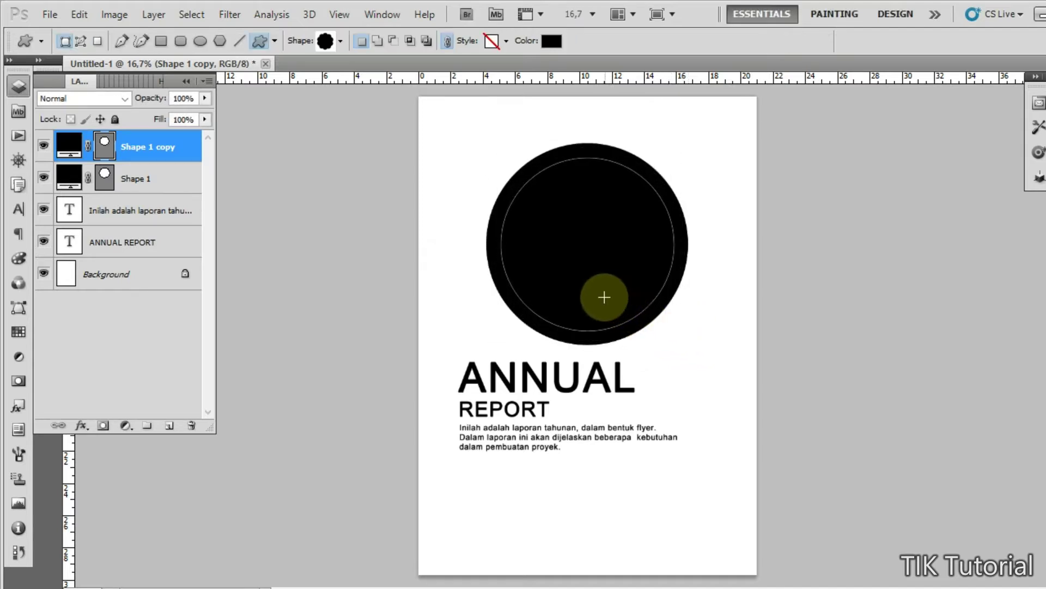
Step: Change the fill color of the smaller circle copy to light gray
left_click(158, 153)
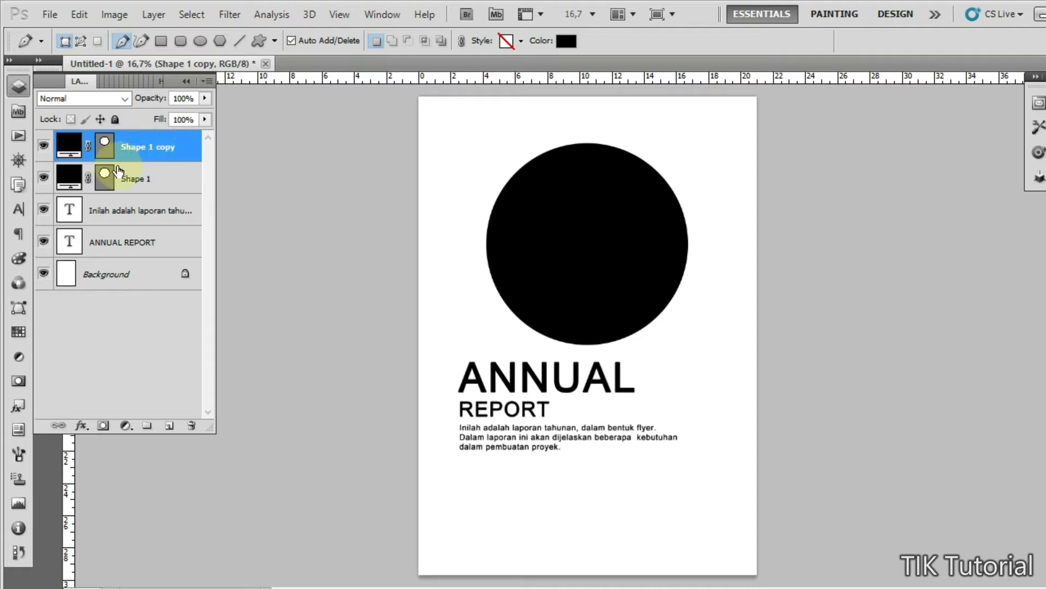
double_click(60, 146)
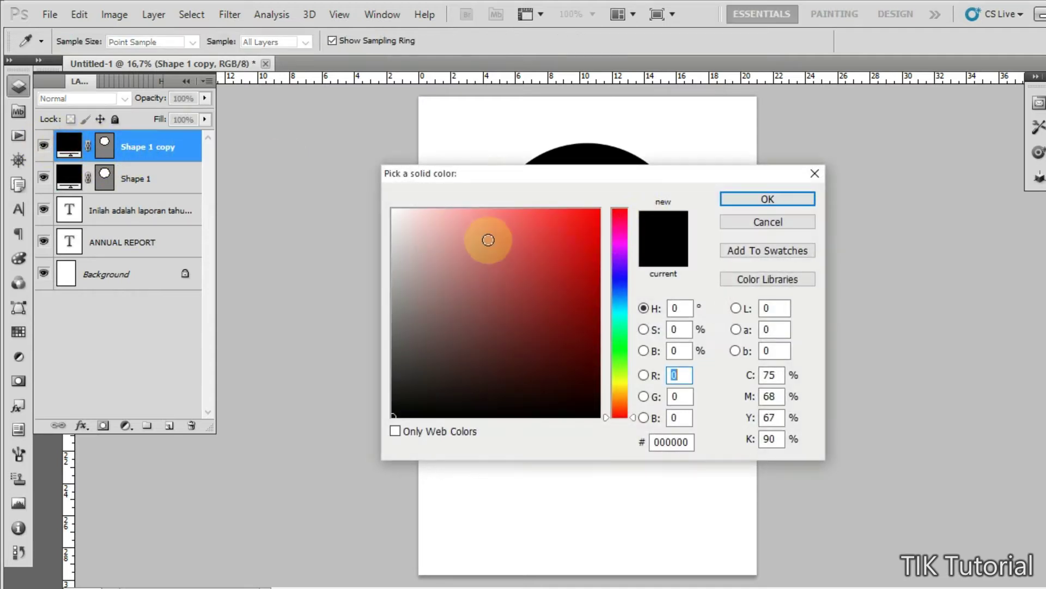
left_click(393, 235)
left_click(768, 199)
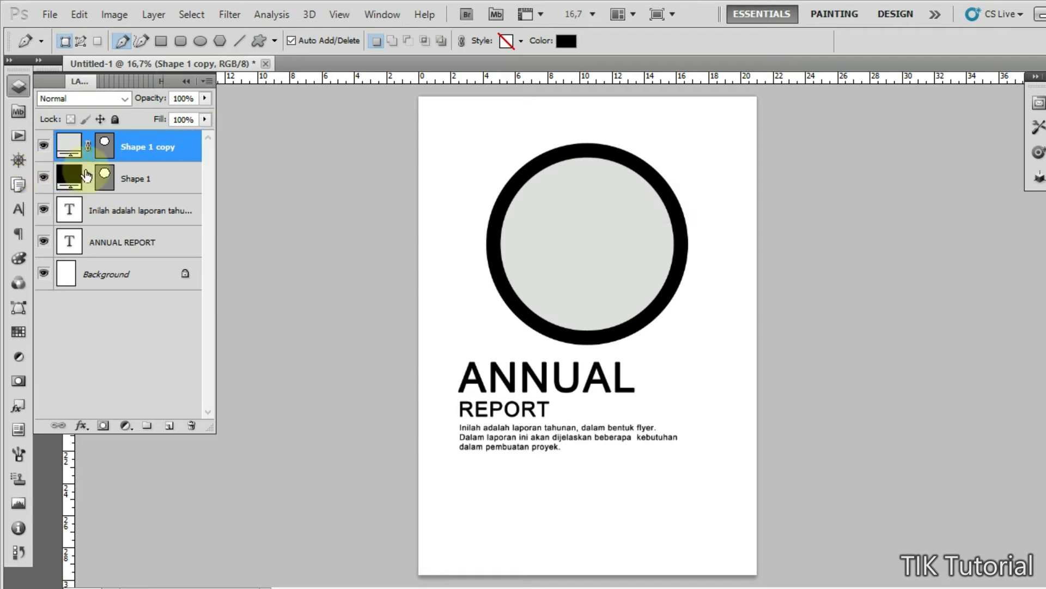
Step: Change the fill color of the large black circle to medium gray, #b4b4b4
double_click(85, 174)
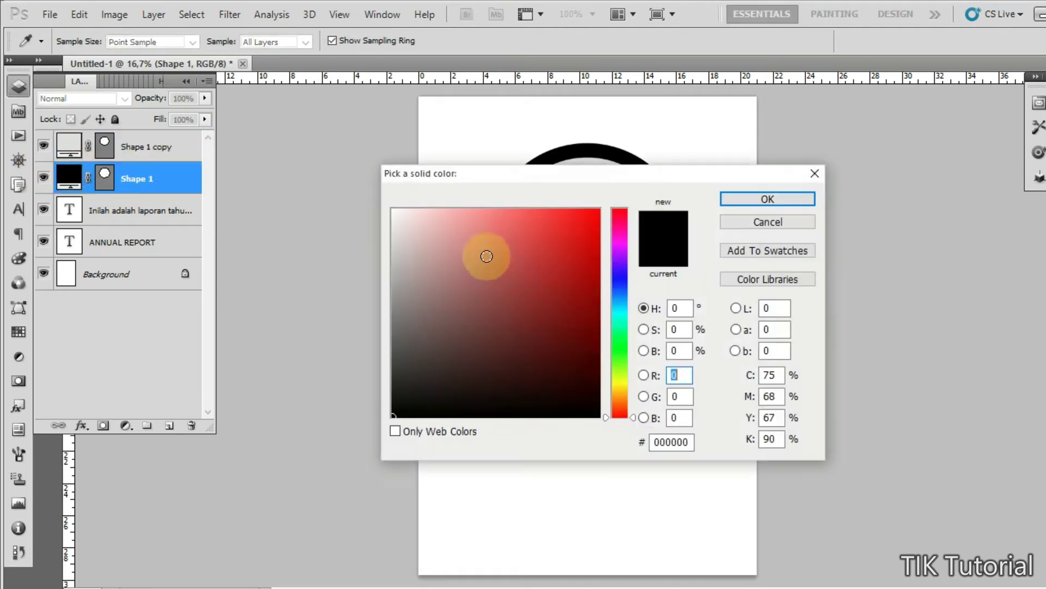
left_click_drag(411, 256, 392, 268)
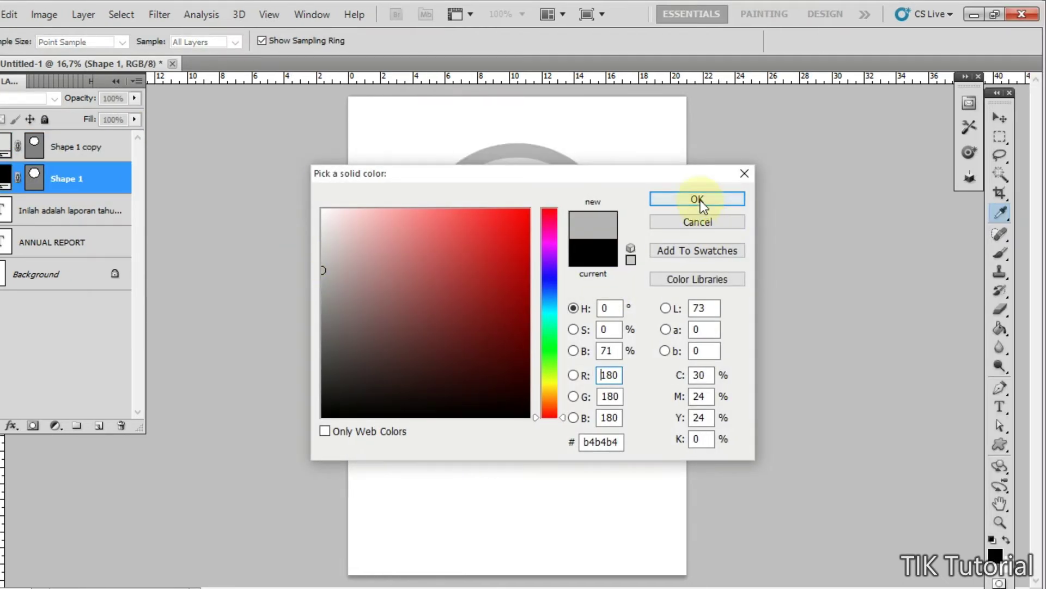
left_click(698, 201)
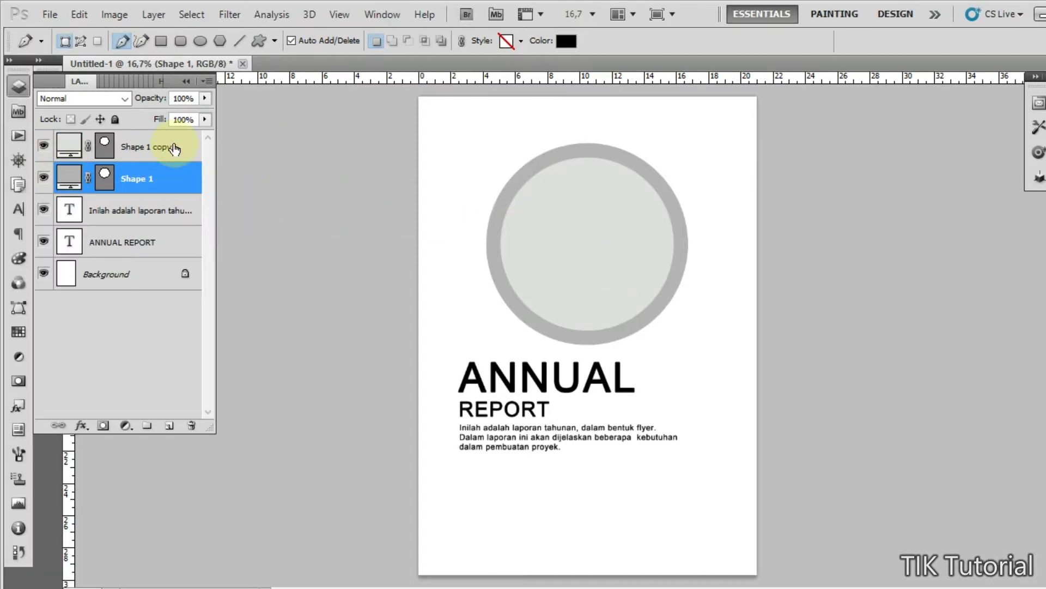
Step: Add a drop shadow to the light gray circle with distance 21 px, spread 9% and size 46 px
left_click(175, 148)
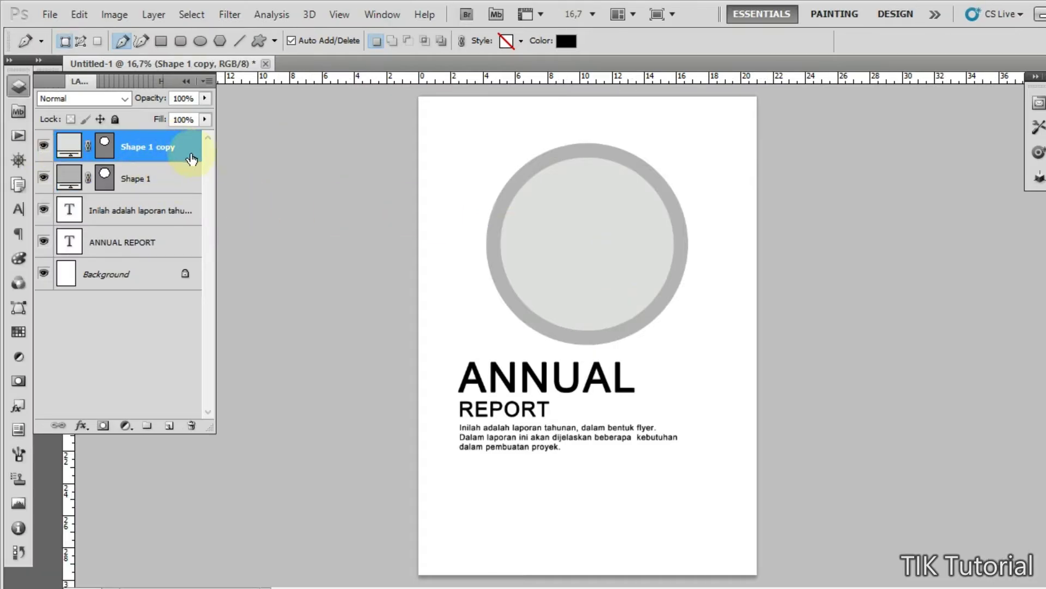
left_click(82, 426)
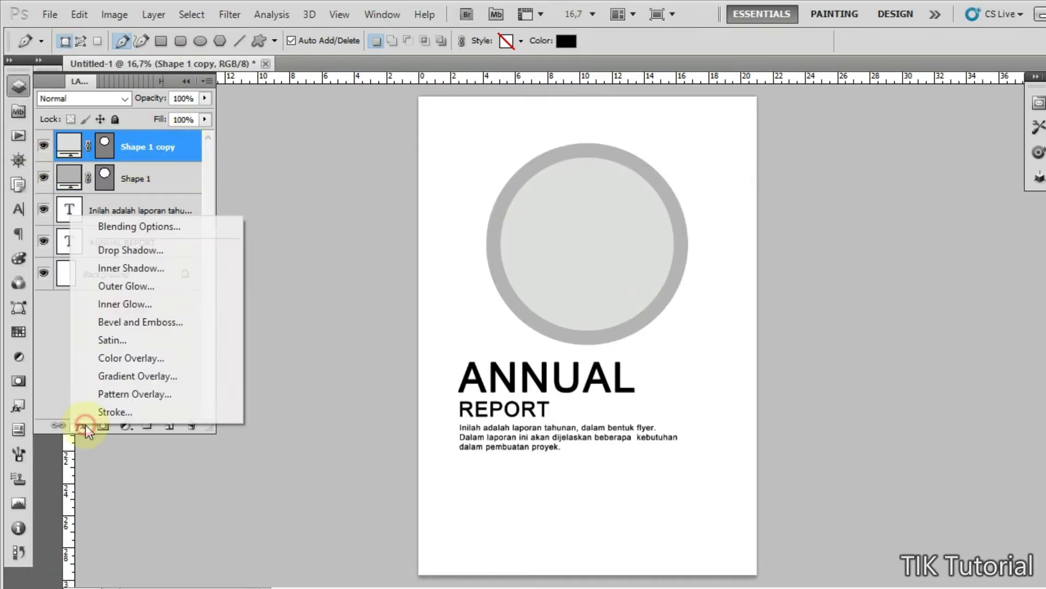
left_click(110, 253)
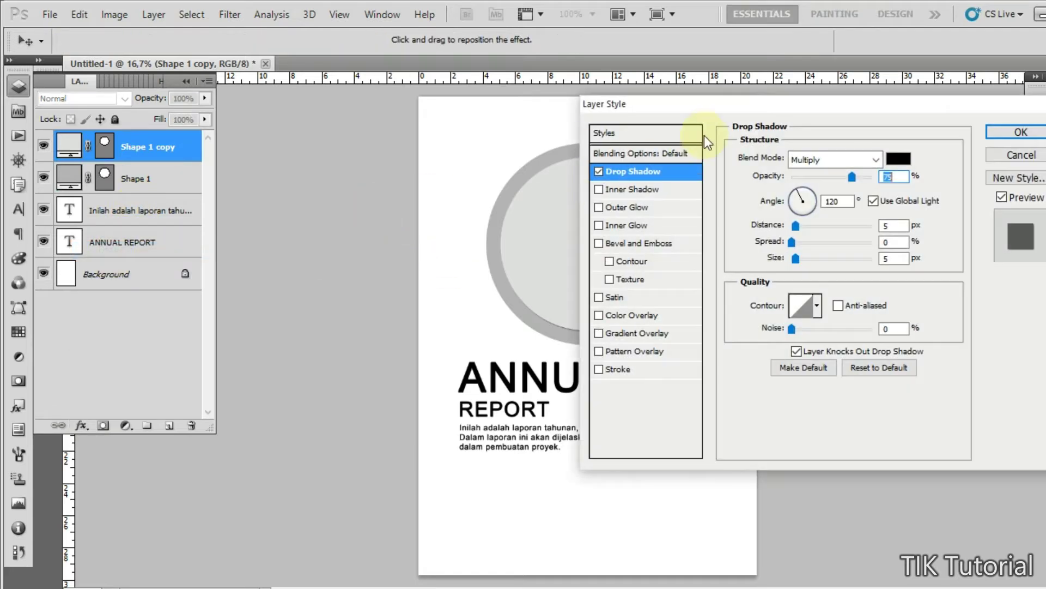
left_click_drag(708, 100, 856, 121)
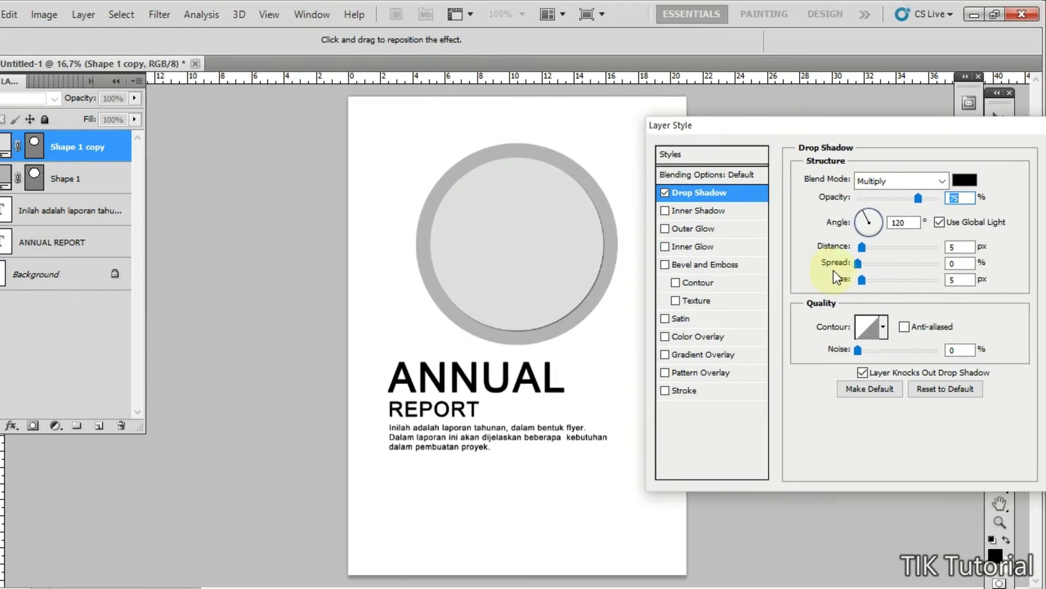
left_click_drag(819, 119, 75, 90)
left_click_drag(145, 90, 158, 84)
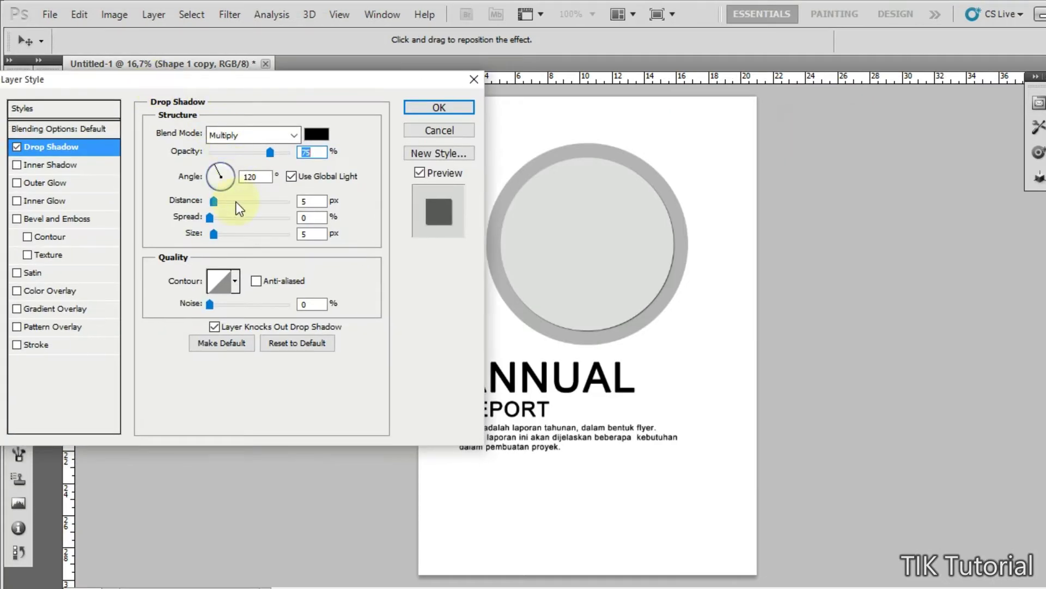
left_click_drag(214, 202, 228, 240)
left_click(212, 217)
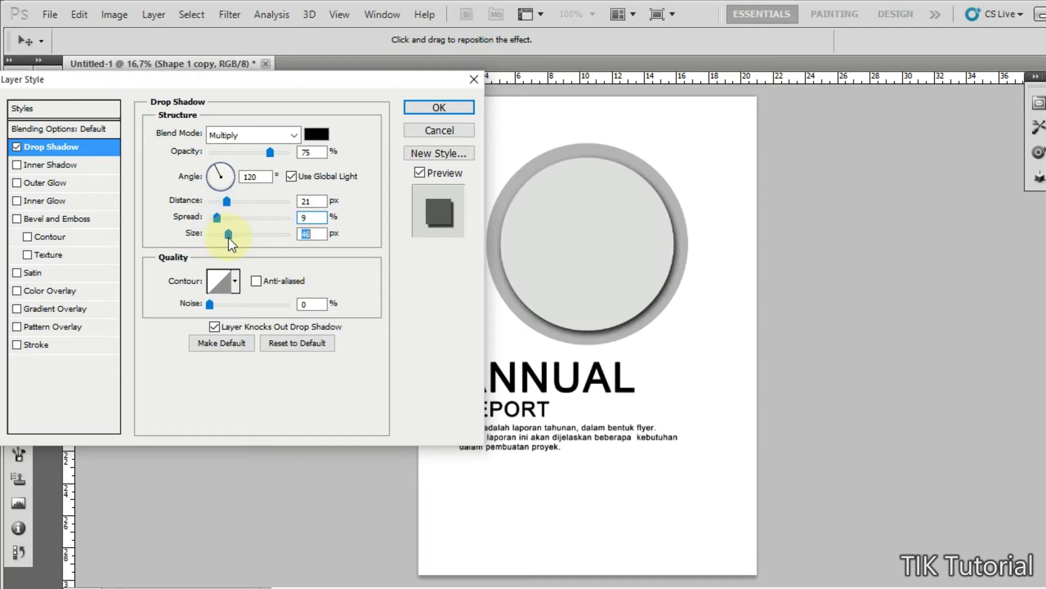
left_click(455, 109)
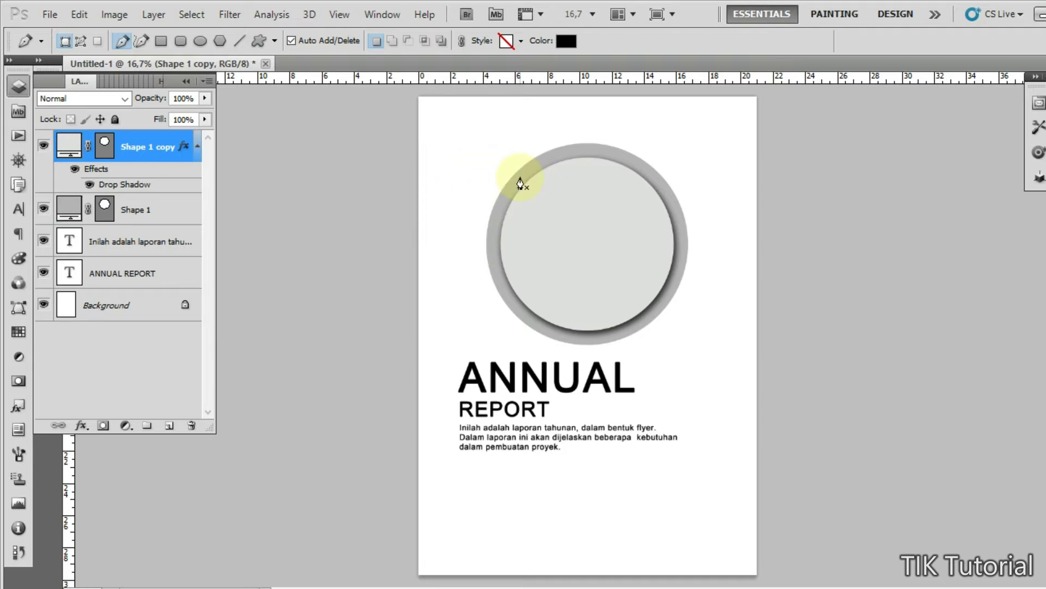
Step: Duplicate the light gray circle's layer and clear the layer style from the copy
right_click(149, 142)
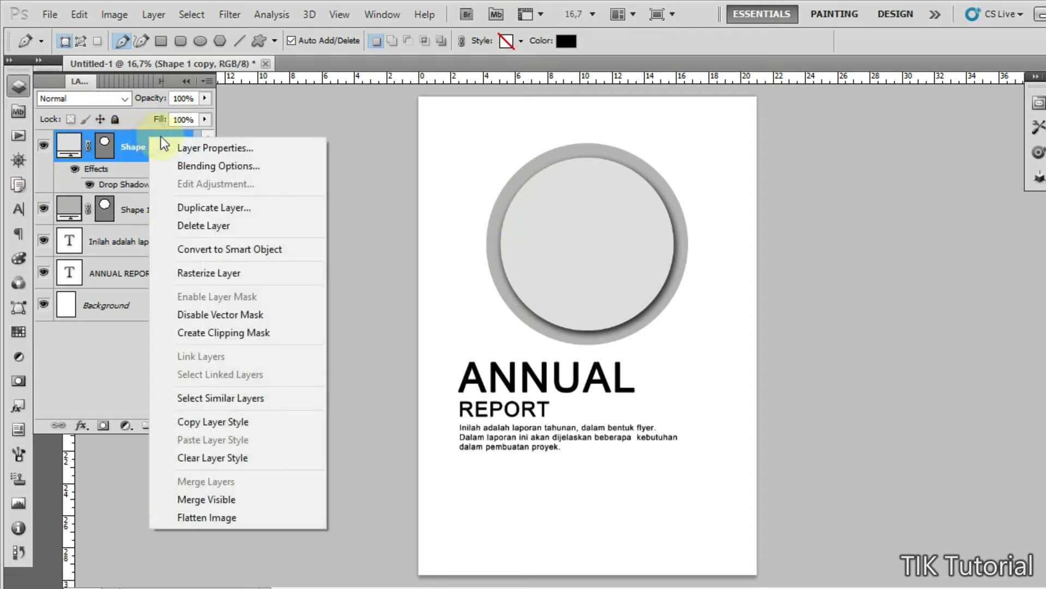
left_click(192, 208)
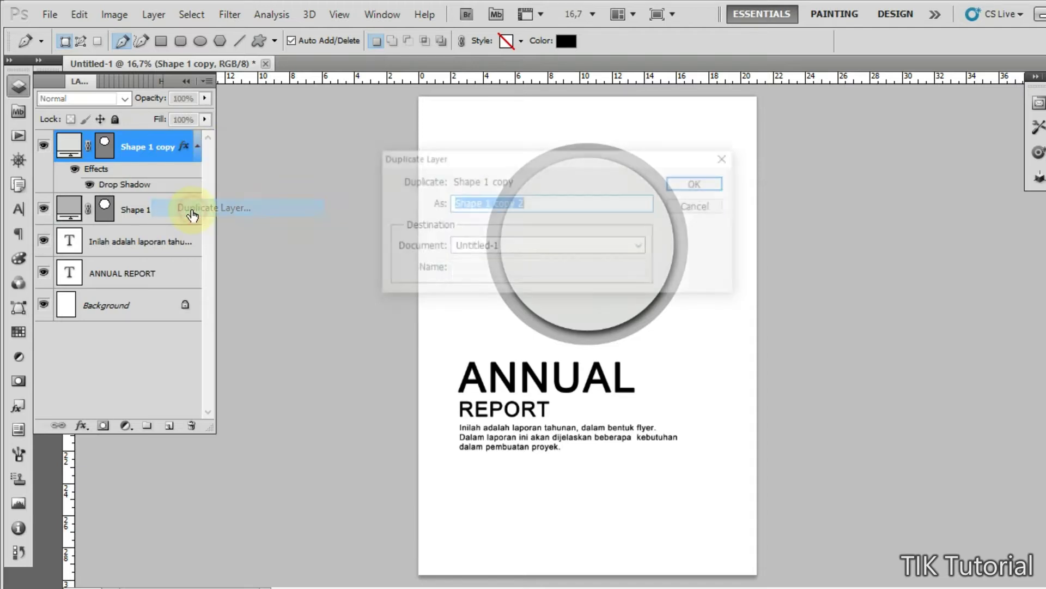
left_click(680, 182)
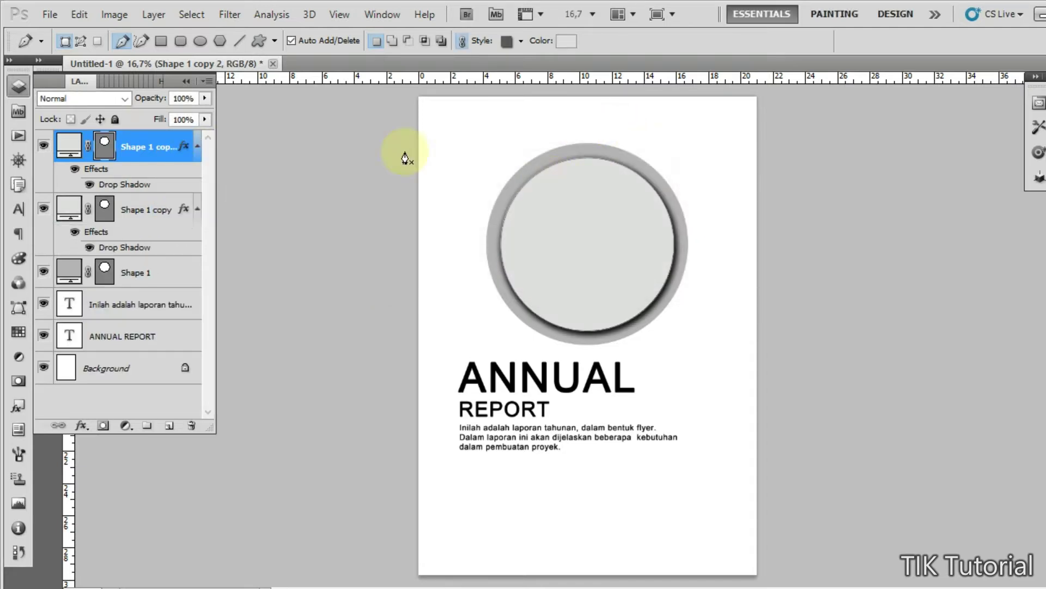
right_click(153, 140)
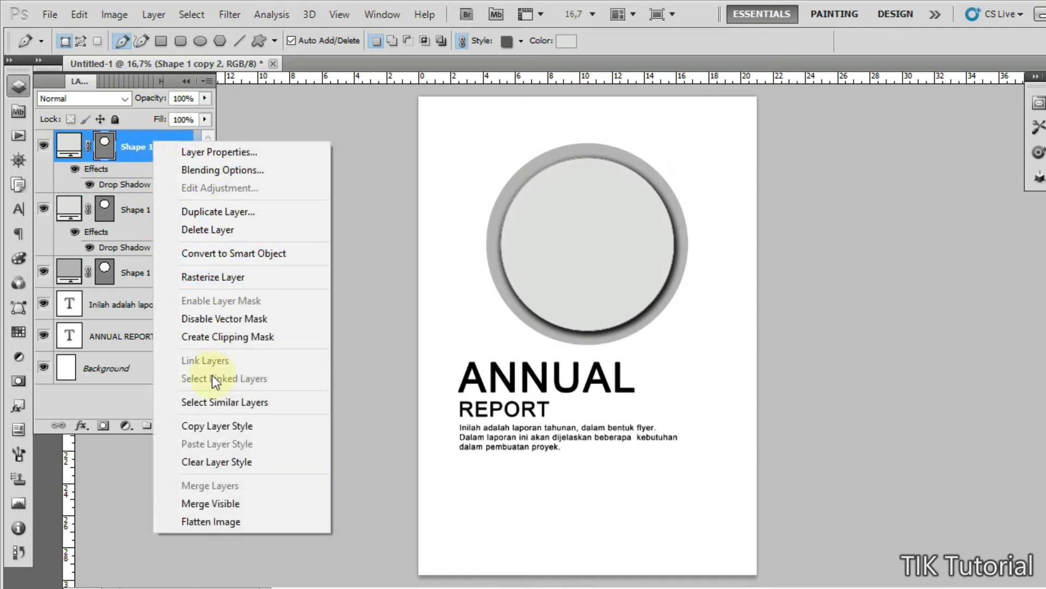
left_click(195, 445)
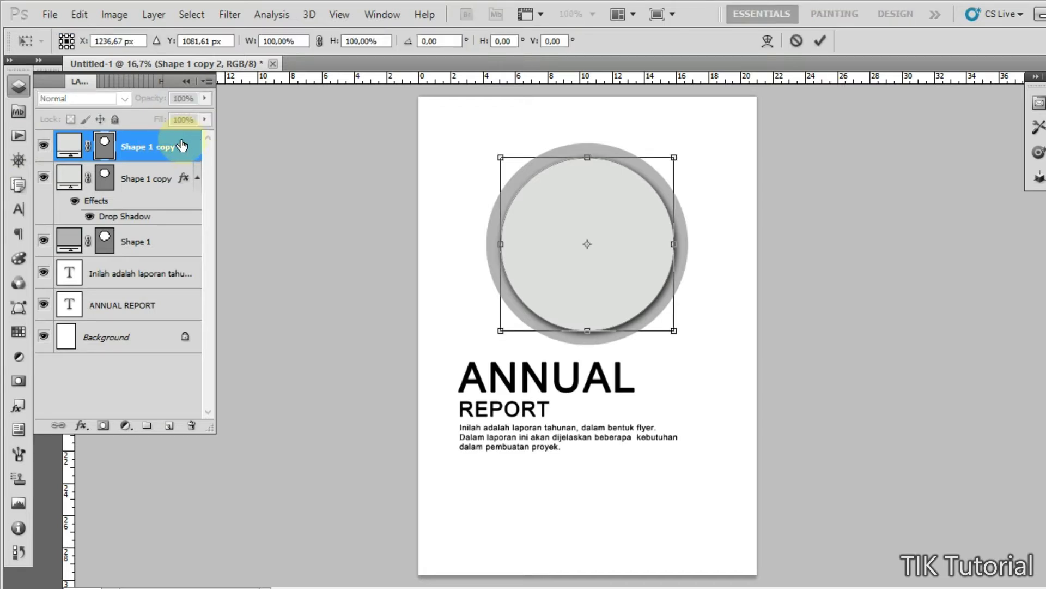
Step: Scale the new circle copy about its center to about 87% and change its fill color to white
left_click_drag(671, 327, 661, 312)
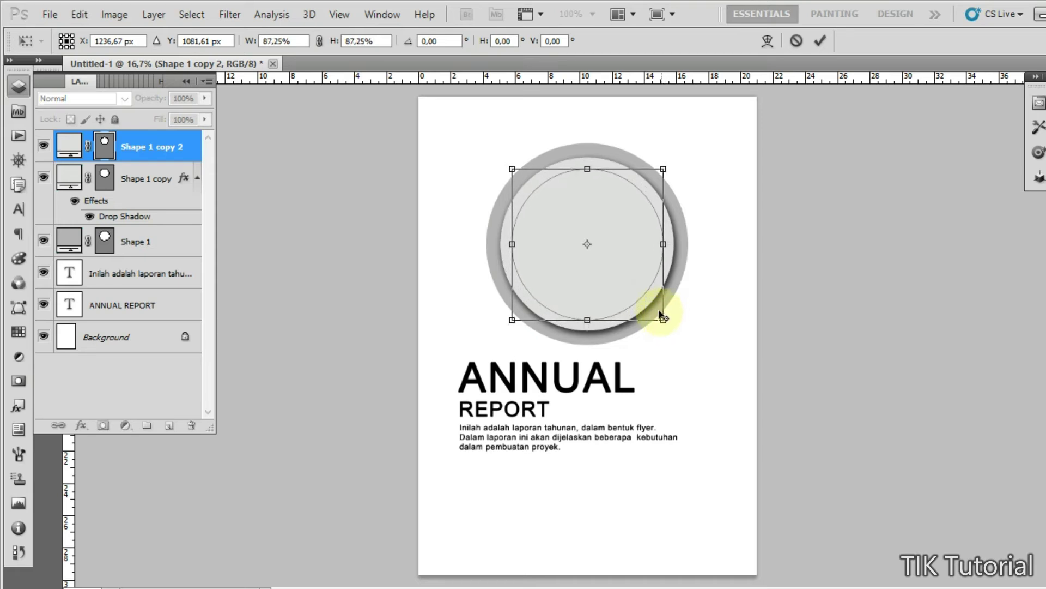
double_click(595, 260)
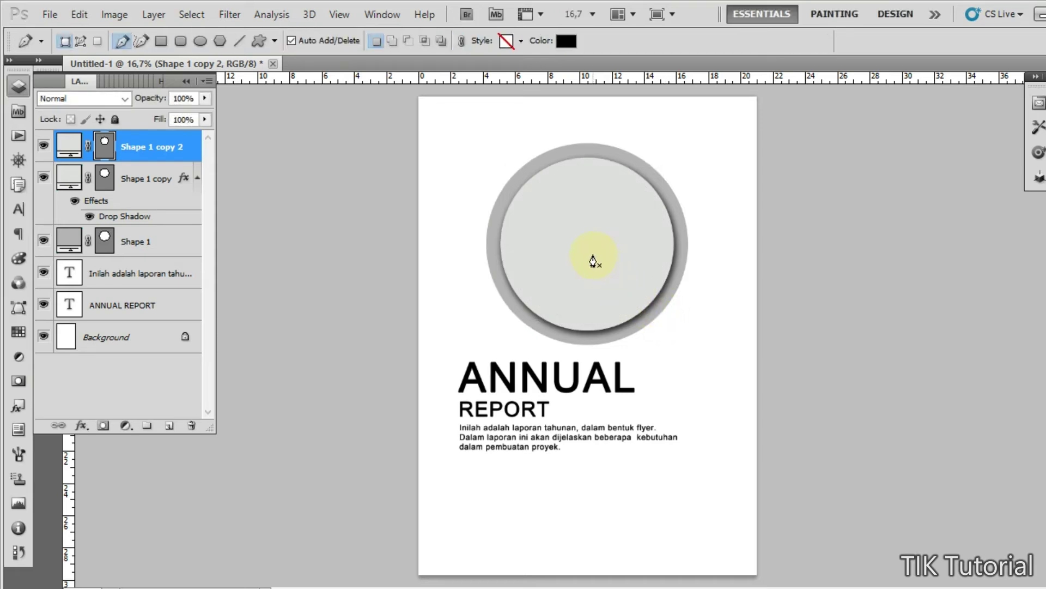
left_click(63, 145)
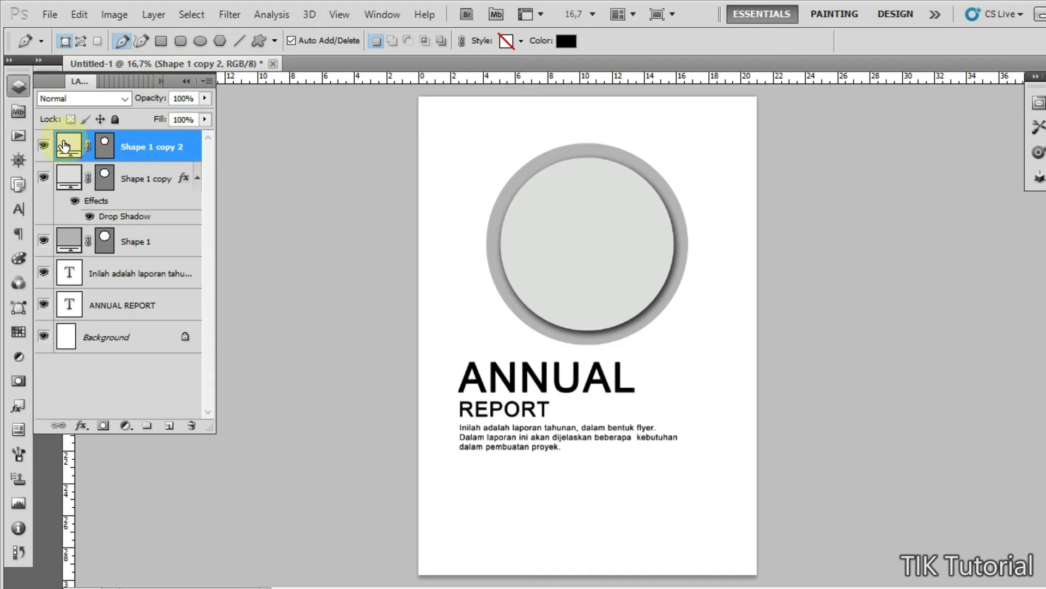
left_click(64, 145)
left_click_drag(398, 214, 384, 200)
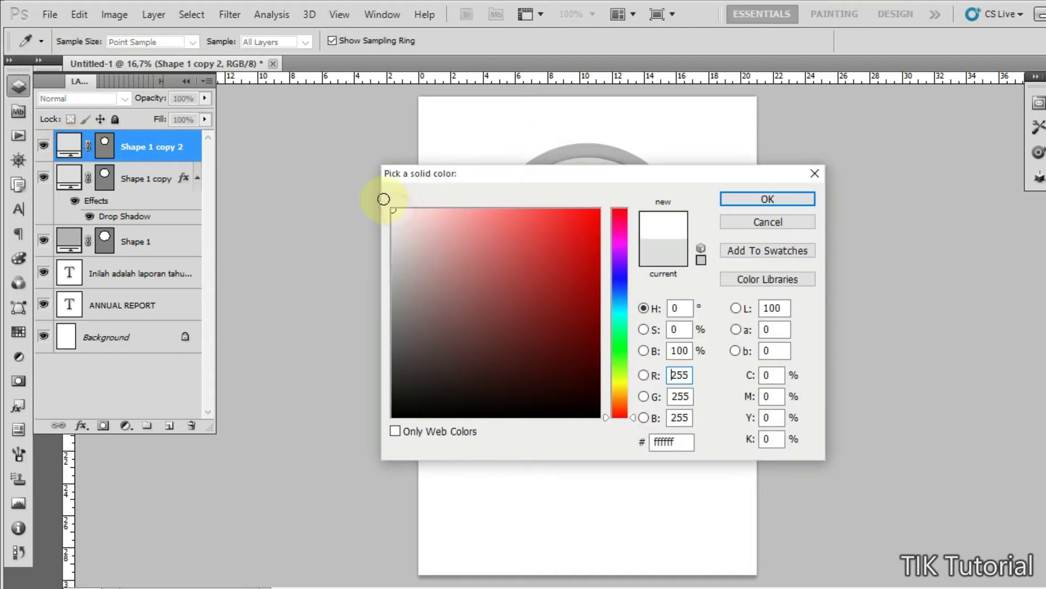
left_click(790, 199)
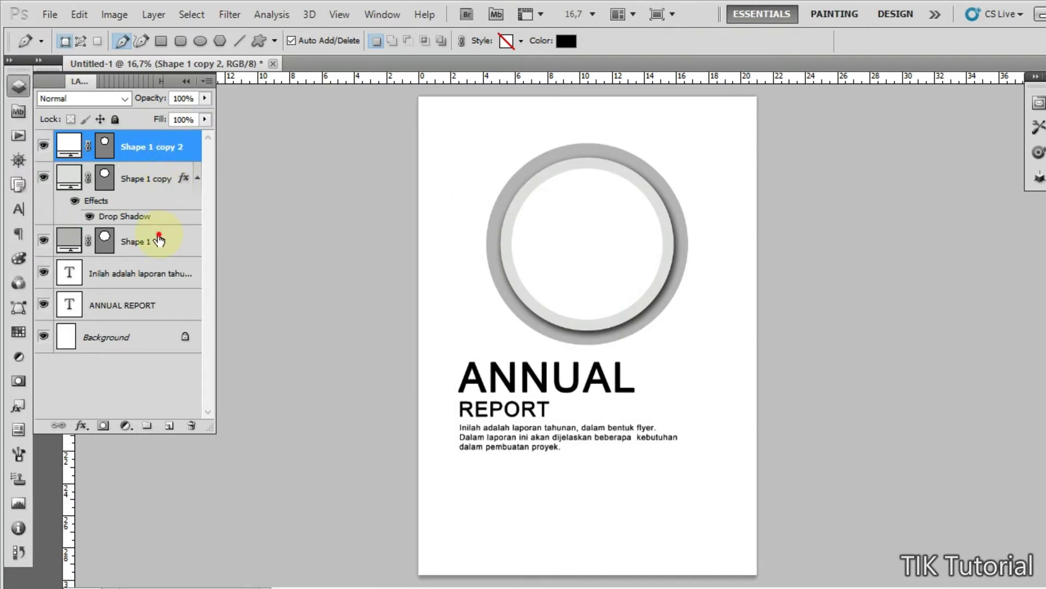
Step: Group the three circle layers and duplicate the group within the same document
left_click(158, 240, "shift")
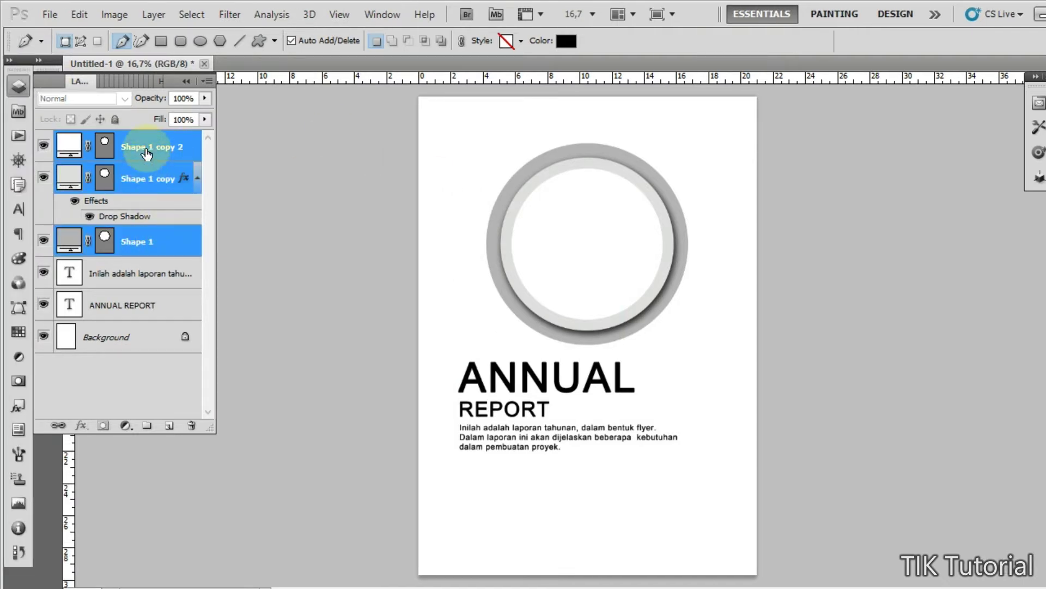
key("ctrl+g")
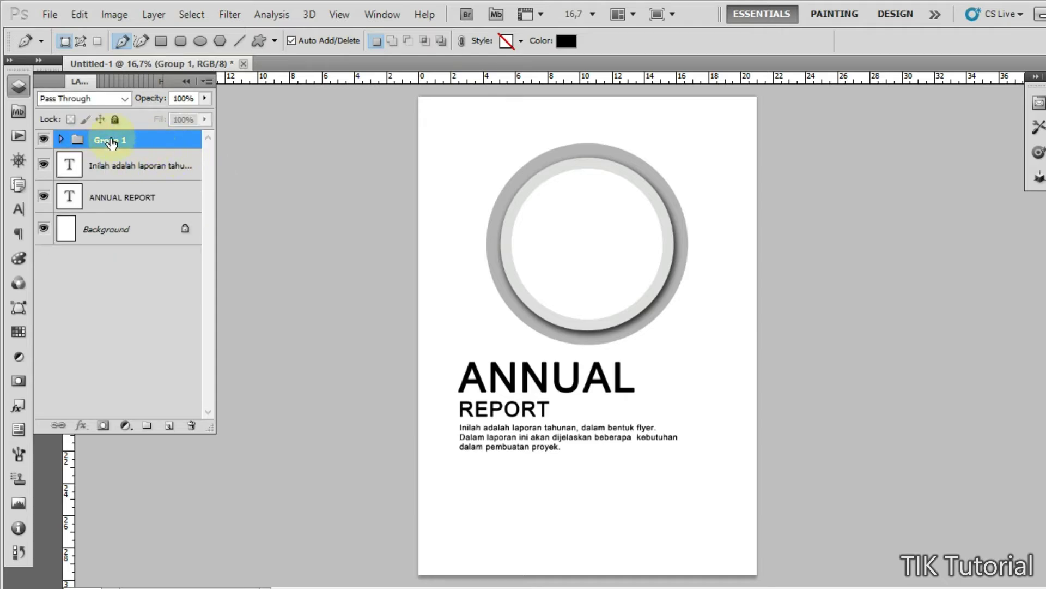
right_click(139, 143)
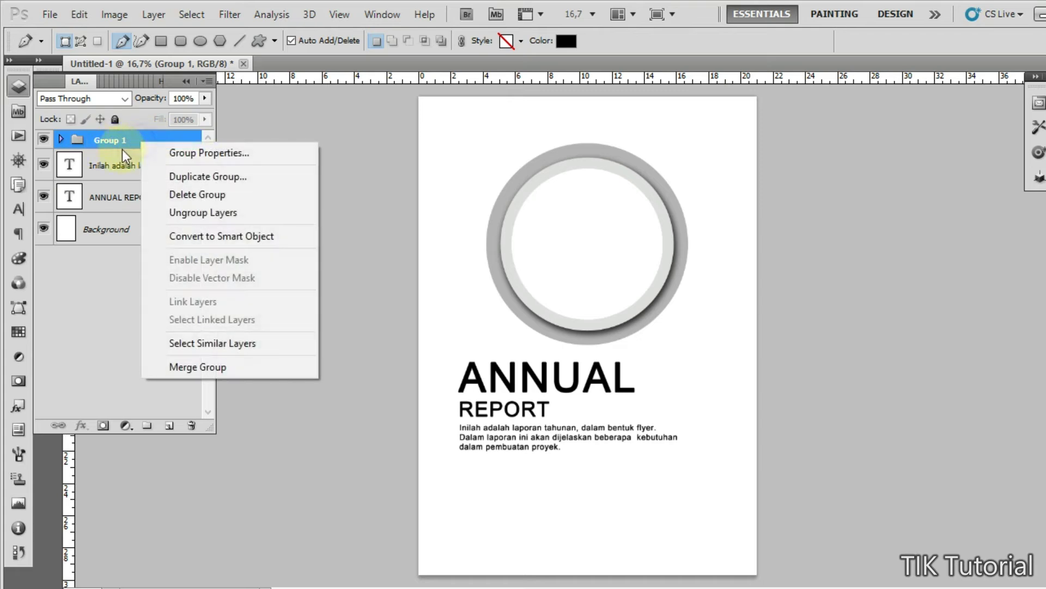
left_click(190, 177)
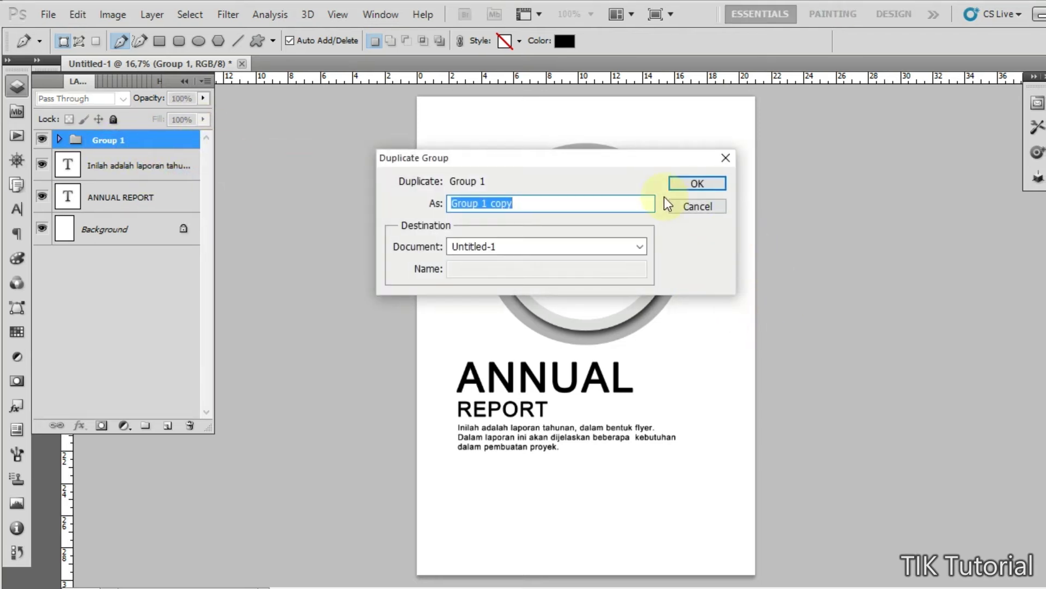
left_click(696, 182)
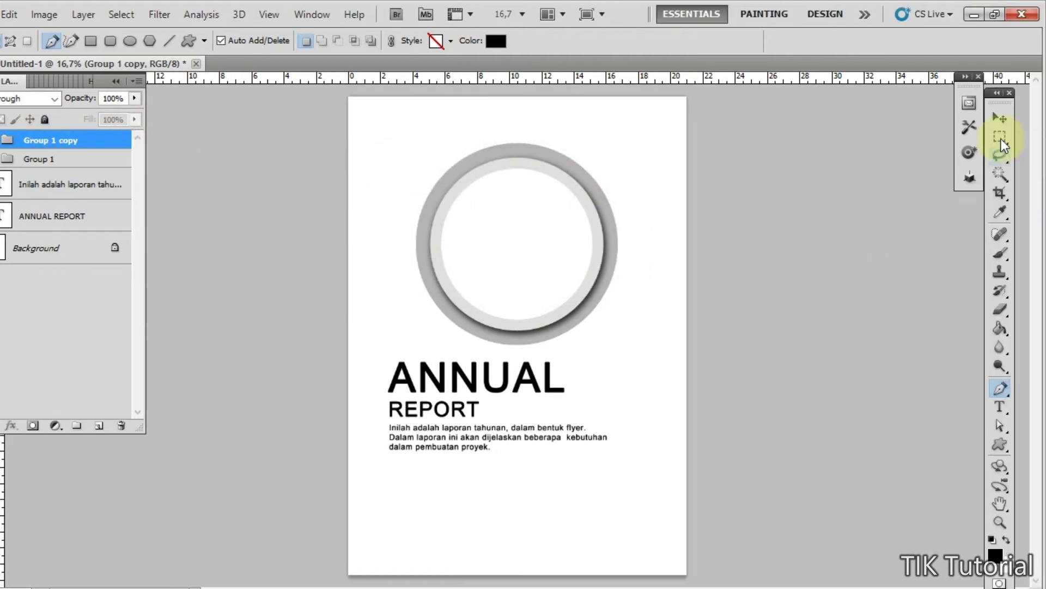
Step: Scale the duplicated circle group to about 68% and place it beside the title, extending past the page's right edge
left_click(1000, 117)
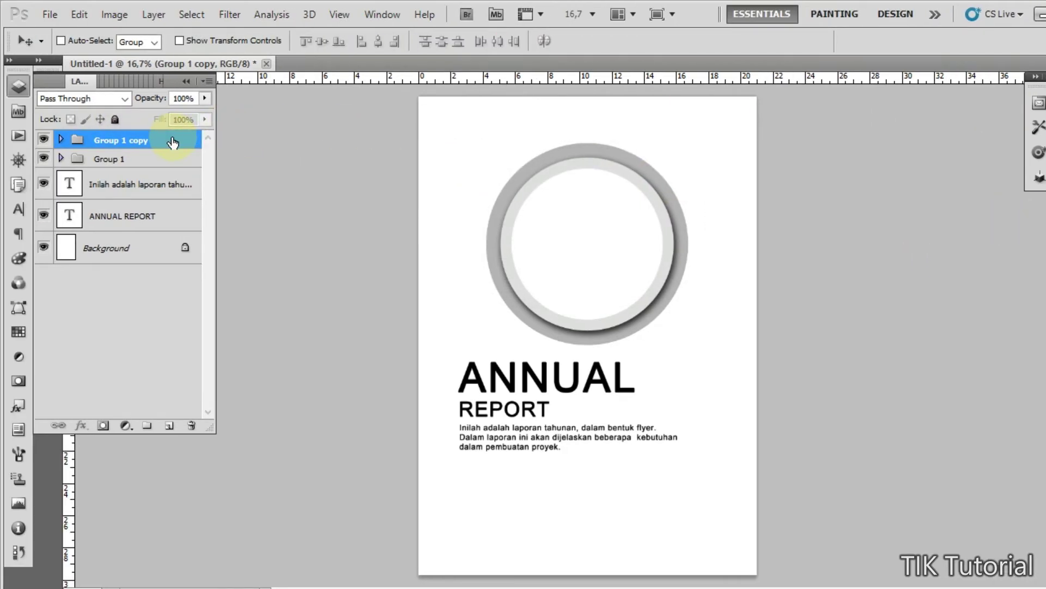
left_click_drag(574, 236, 664, 450)
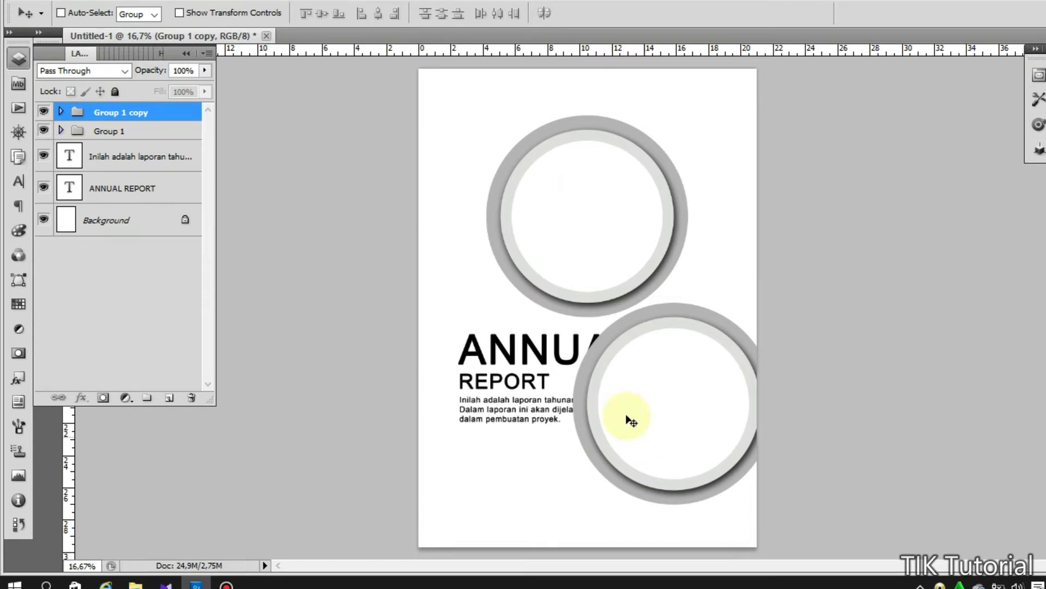
key("ctrl+t")
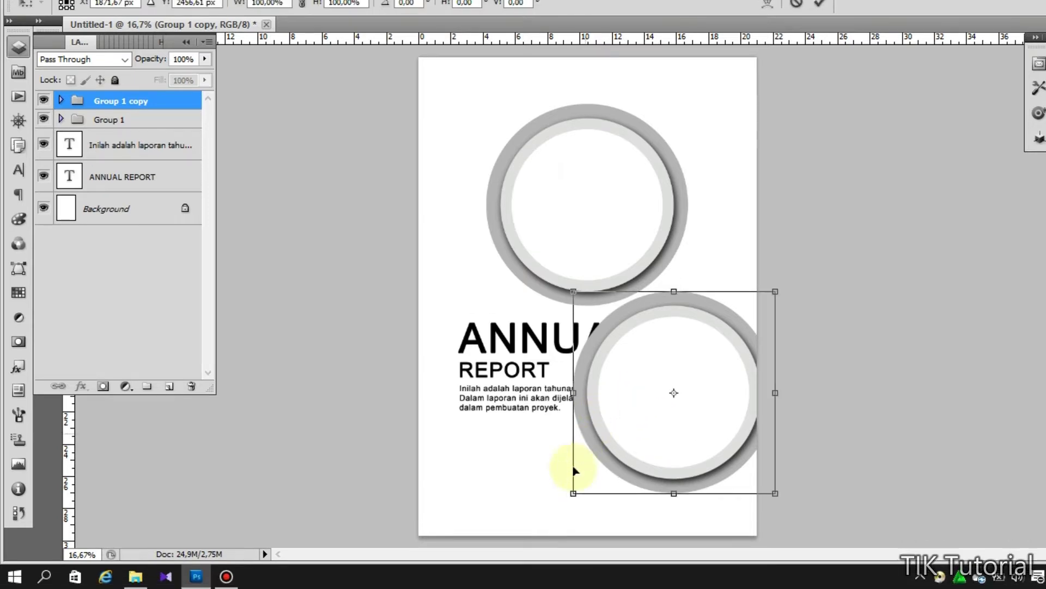
left_click_drag(573, 505, 654, 450)
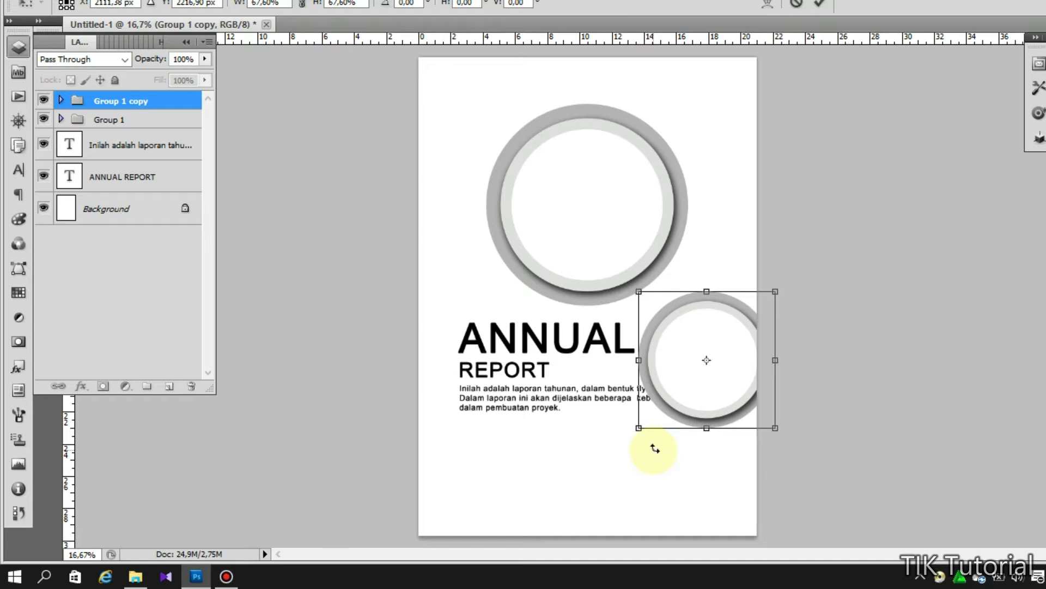
mouse_move(666, 394)
left_mouse_down()
mouse_move(678, 384)
mouse_move(654, 377)
mouse_move(662, 385)
left_mouse_up()
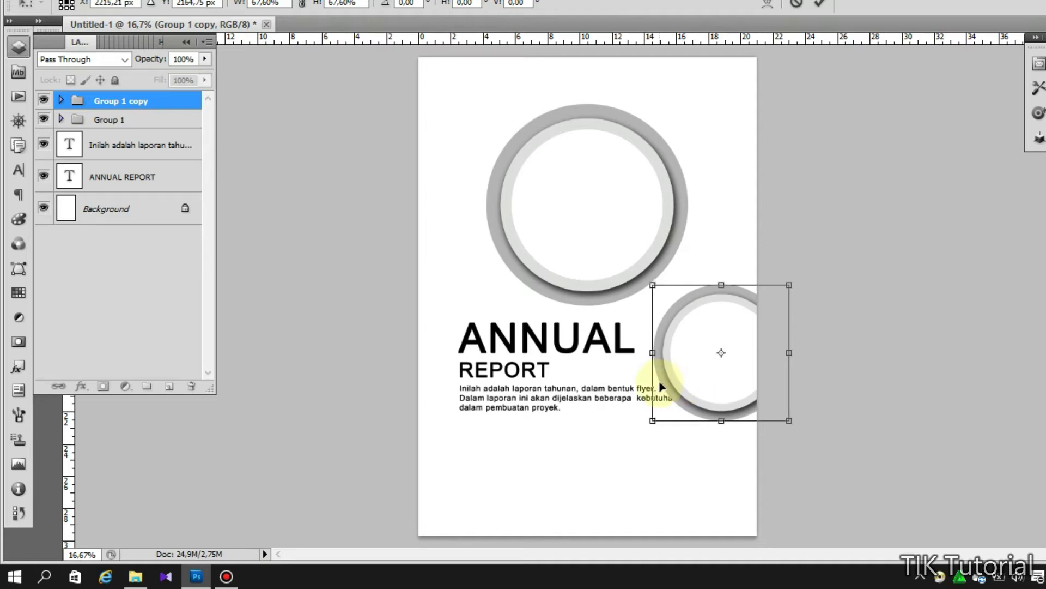
key("Return")
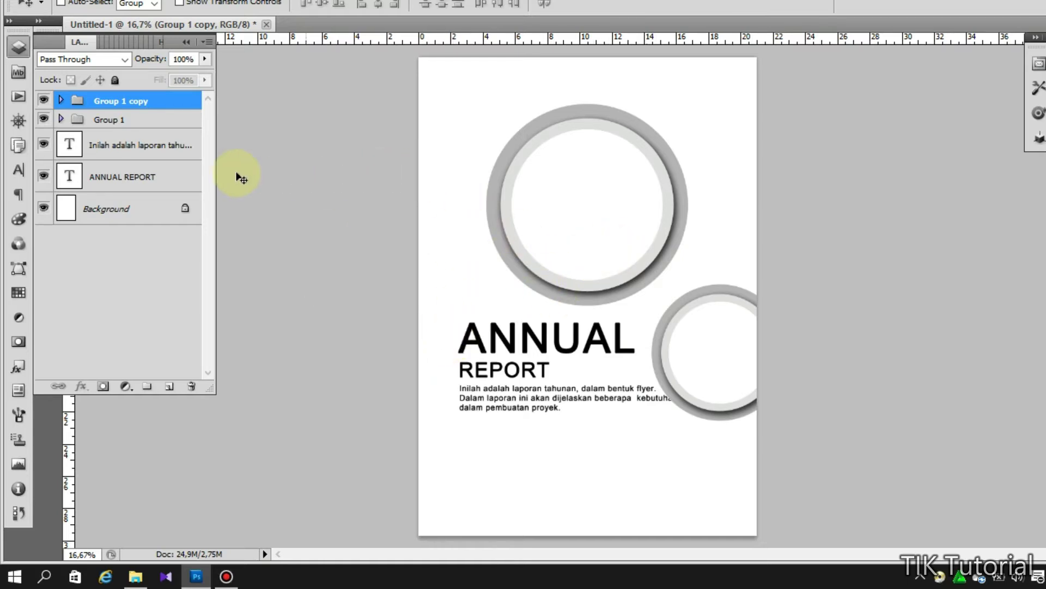
Step: Draw a circle shape above the ANNUAL REPORT layer, overlapping the page's upper left edge, and fill it with the ring's gray b4b4b4
left_click(142, 186)
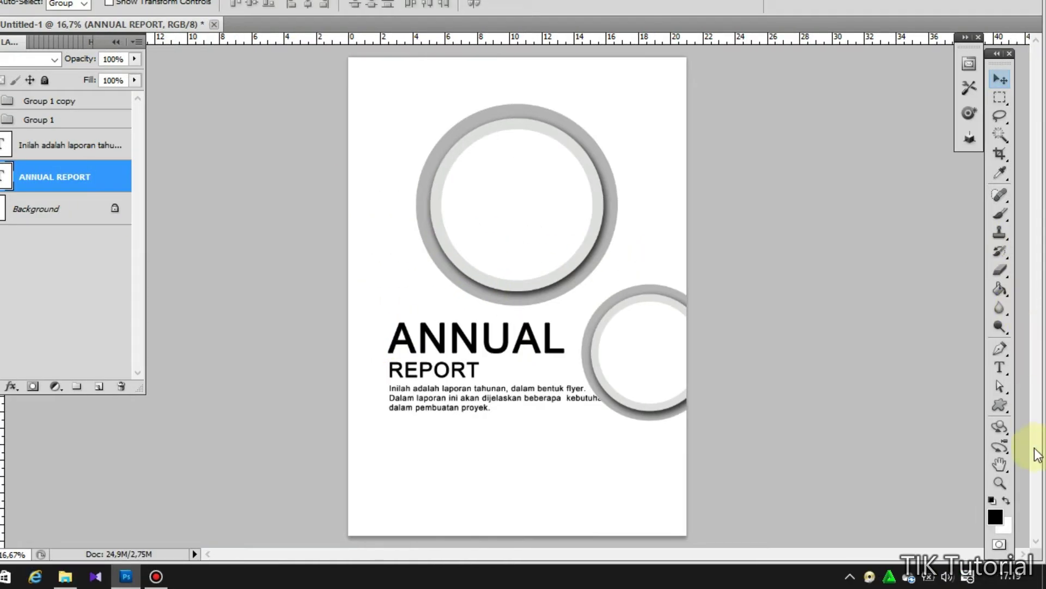
left_click(1005, 401)
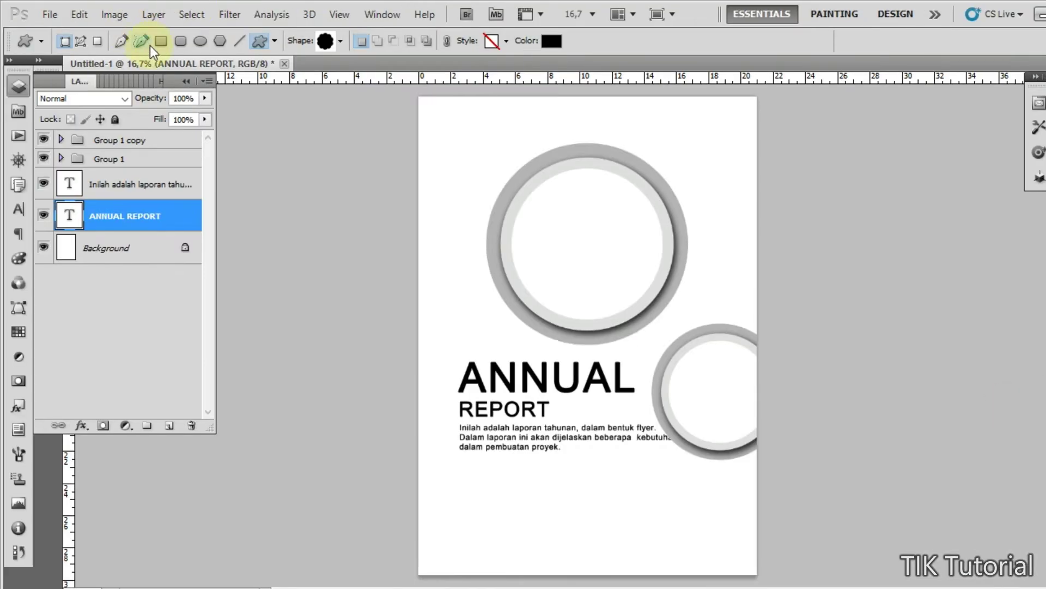
left_click(201, 42)
mouse_move(409, 168)
left_mouse_down()
mouse_move(463, 271)
mouse_move(464, 240)
left_mouse_up()
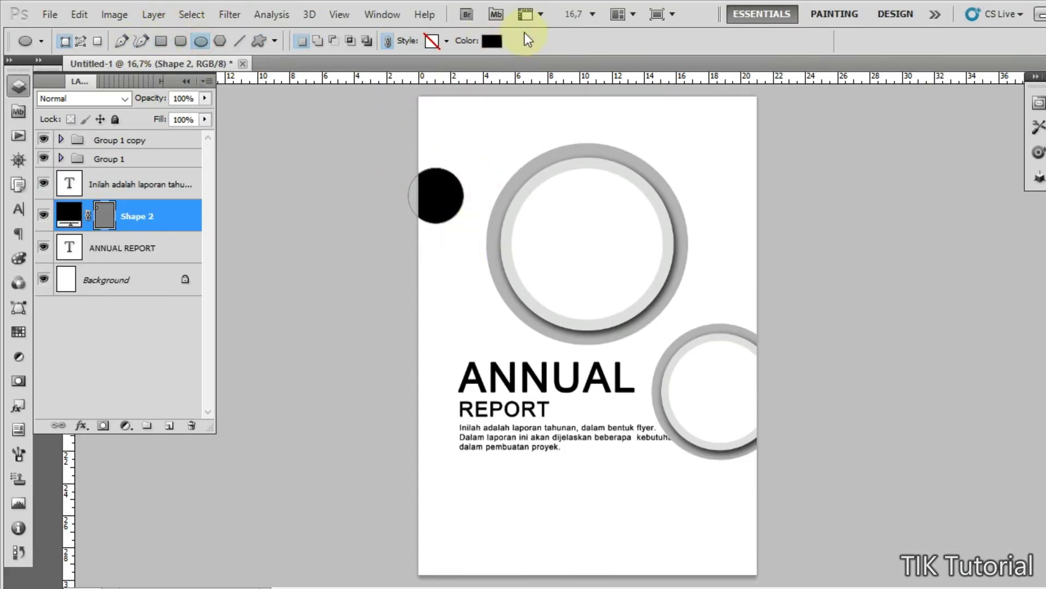
left_click(492, 42)
left_click(596, 146)
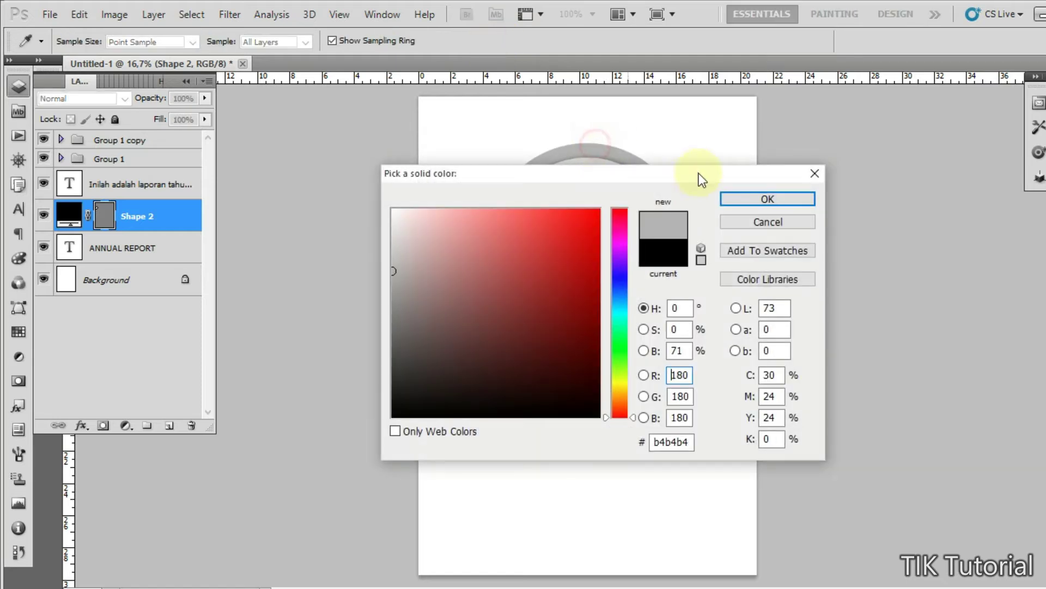
left_click(725, 198)
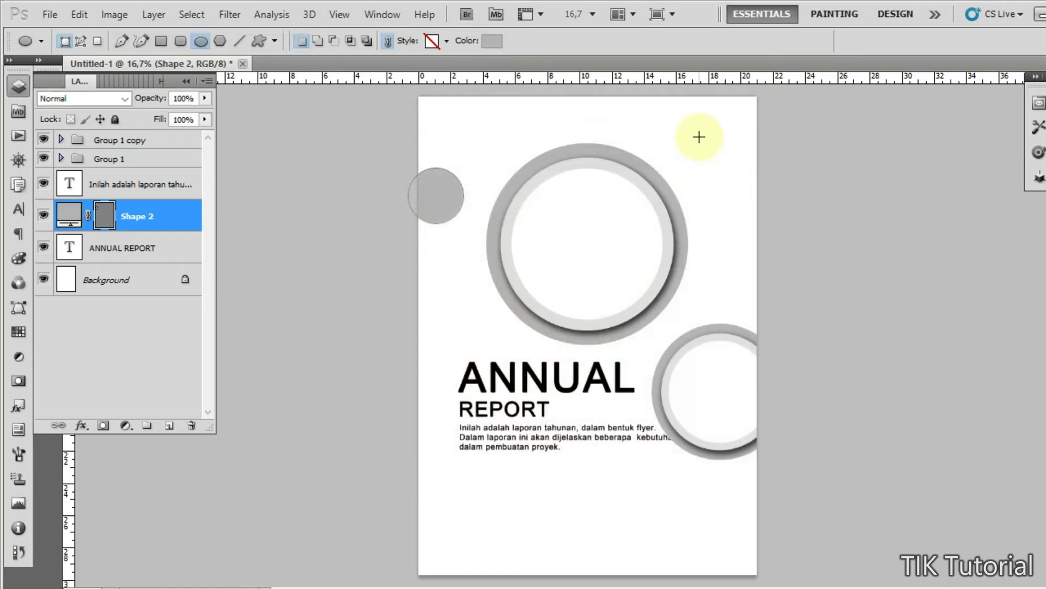
Step: Add five more circles to the gray shape: overlapping the bottom, right and lower left page edges, plus small ones near the upper right corner and above the title
left_click_drag(661, 126, 683, 144)
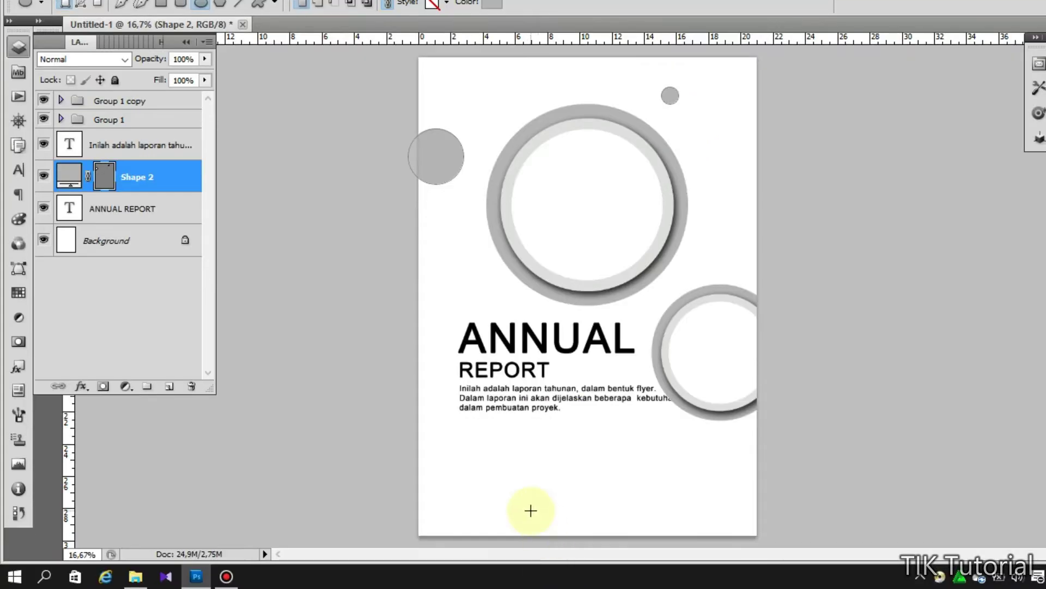
left_click_drag(532, 548, 576, 588)
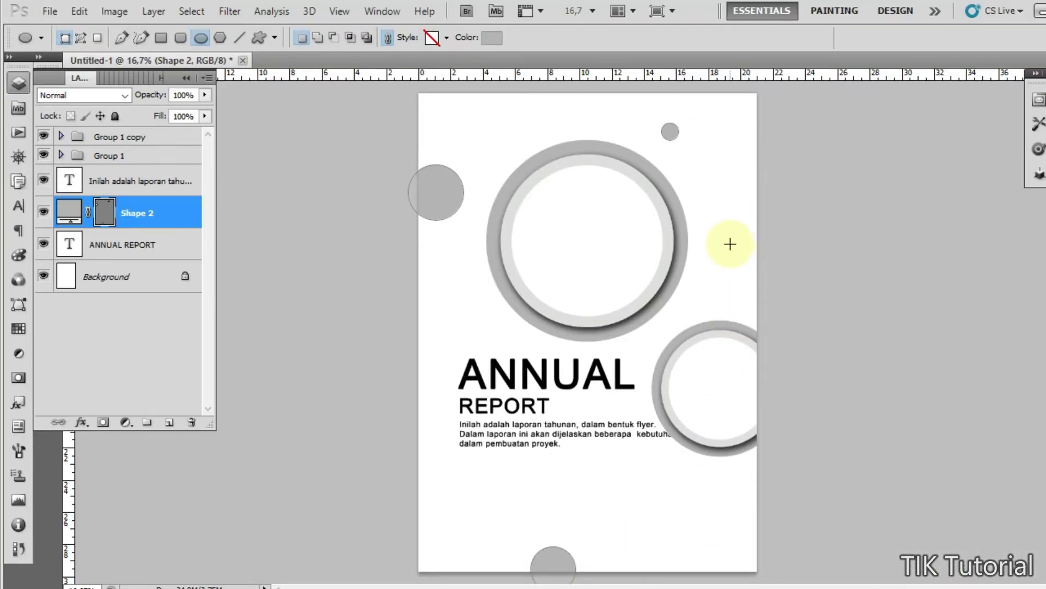
left_click_drag(724, 193, 774, 242)
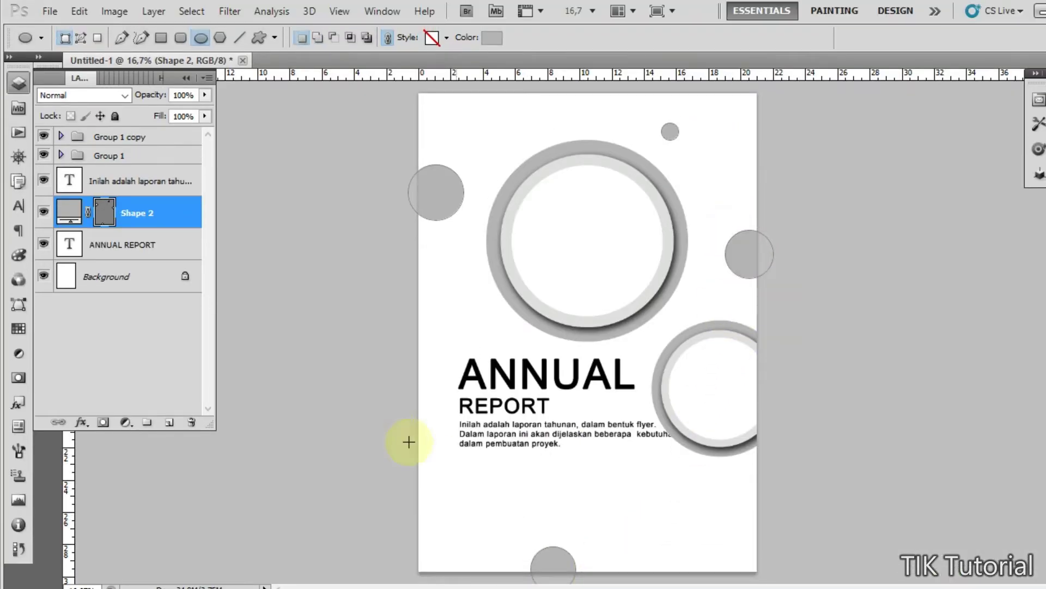
left_click_drag(406, 438, 445, 476)
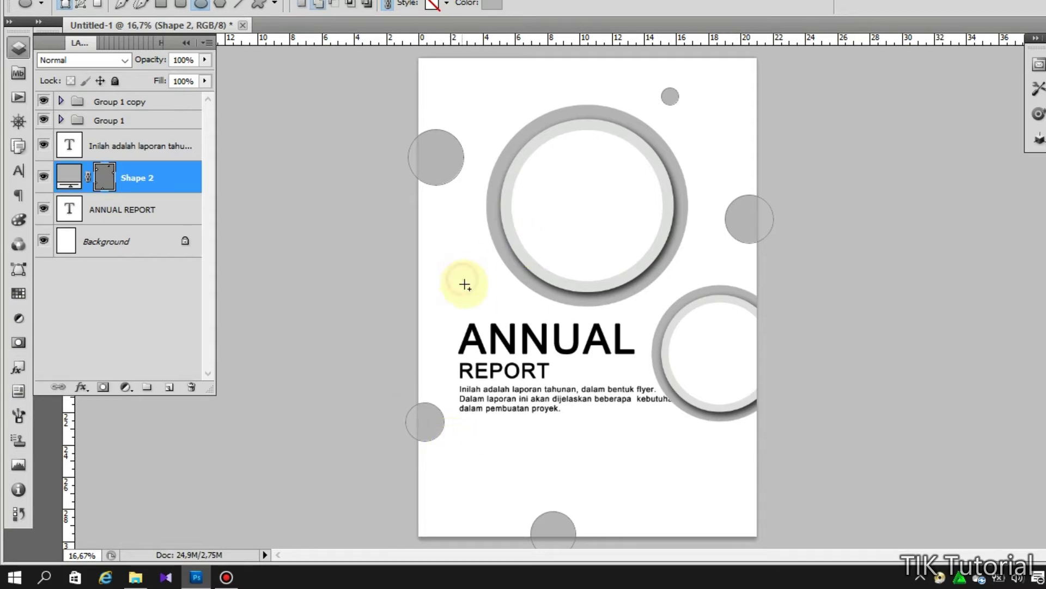
left_click_drag(465, 284, 479, 296)
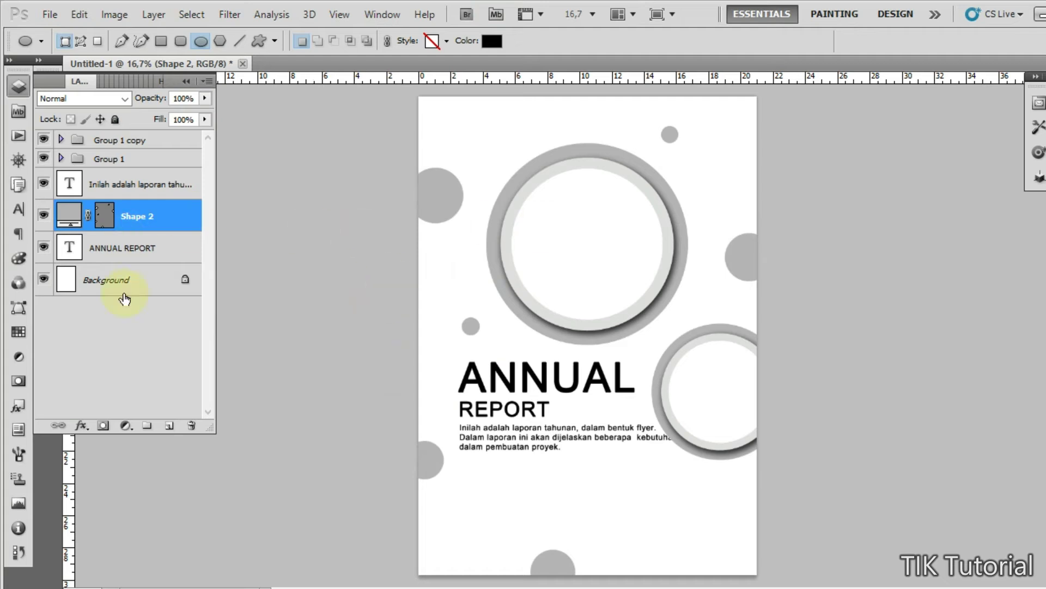
Step: Move the description text slightly down the page, followed by the ANNUAL REPORT title so it sits just above the description
left_click(151, 252)
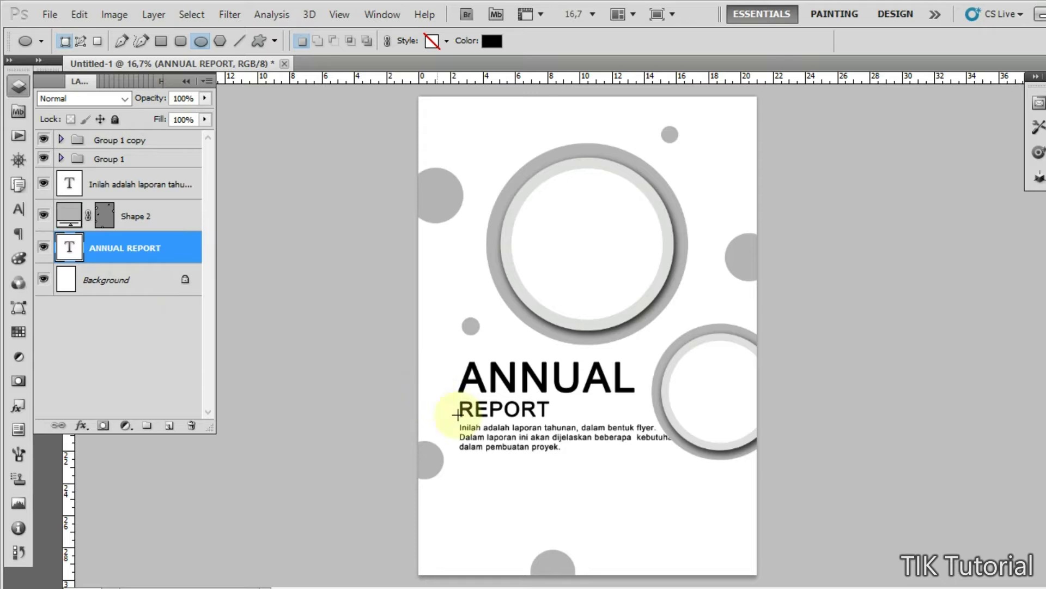
key("v")
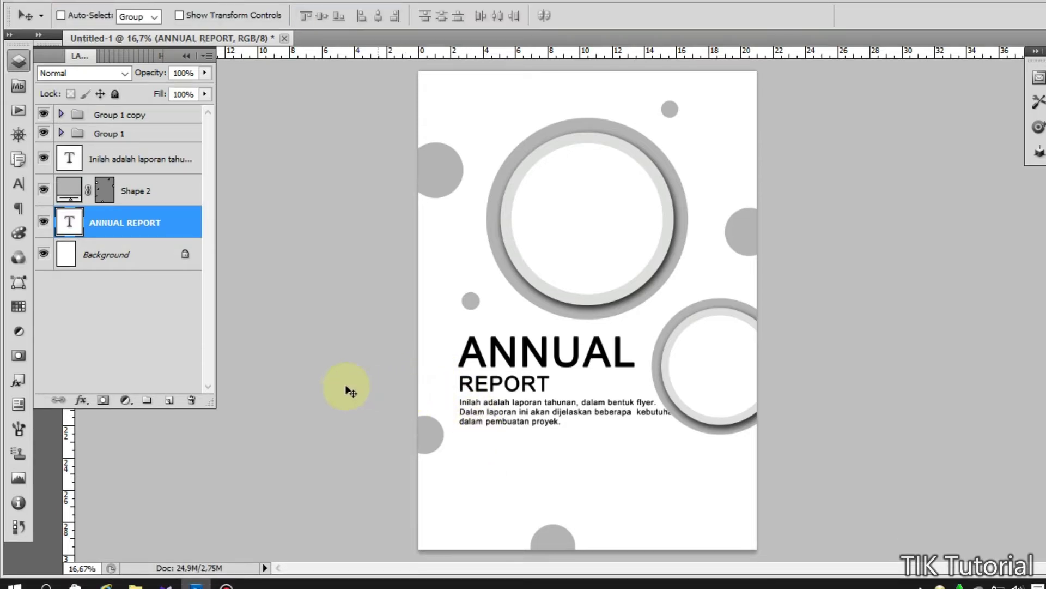
right_click(534, 420)
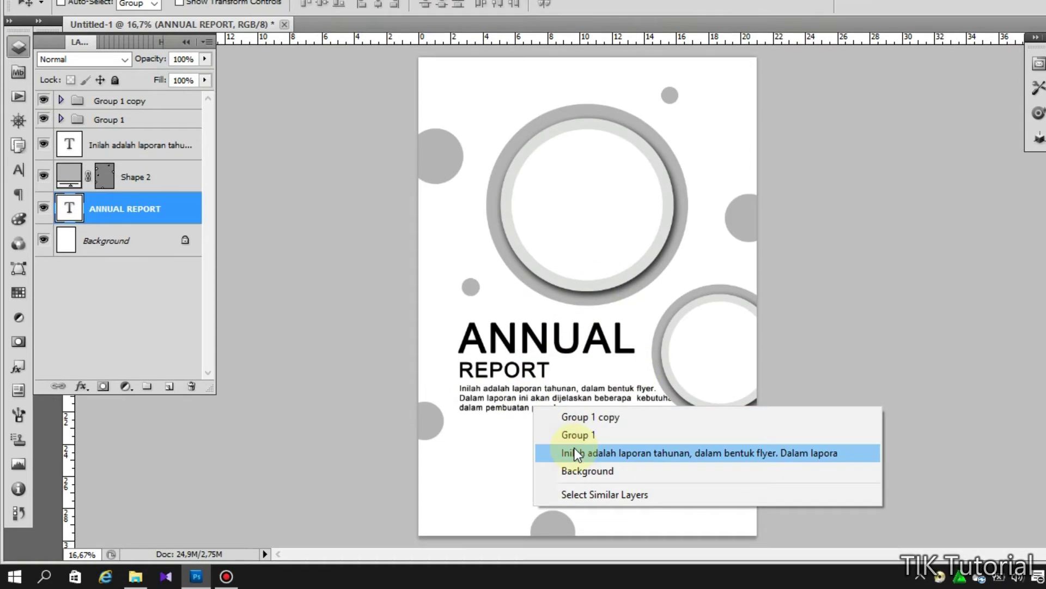
left_click(575, 453)
left_click_drag(491, 397, 496, 409)
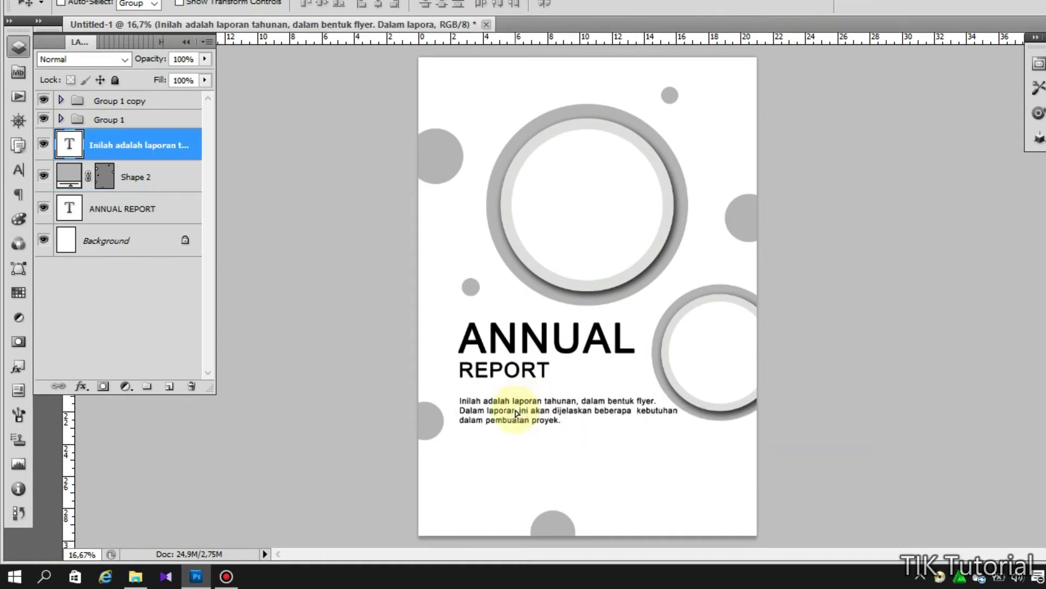
right_click(513, 360)
left_click(518, 400)
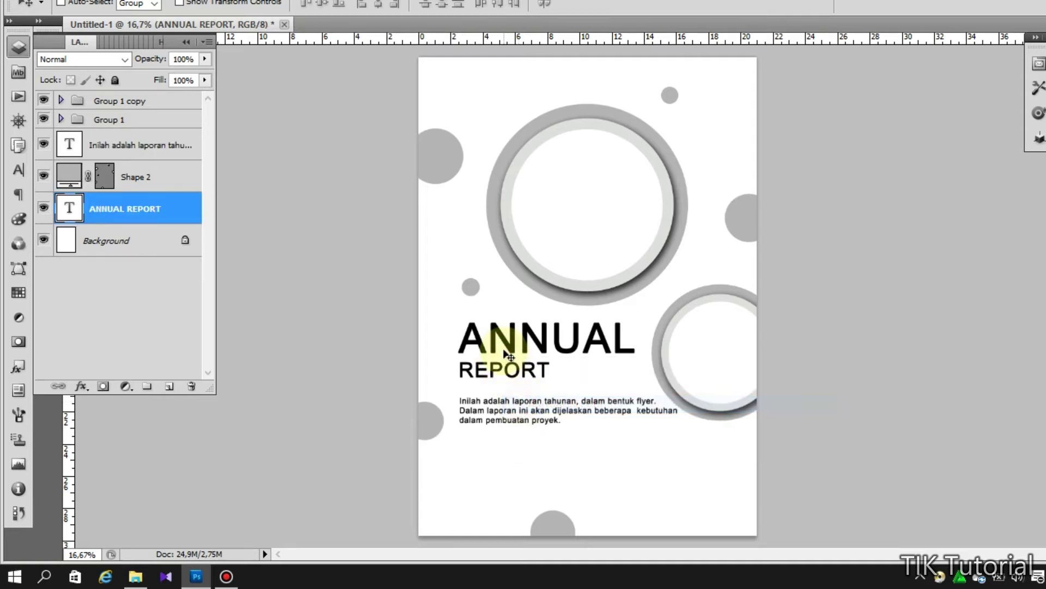
left_click_drag(498, 338, 507, 349)
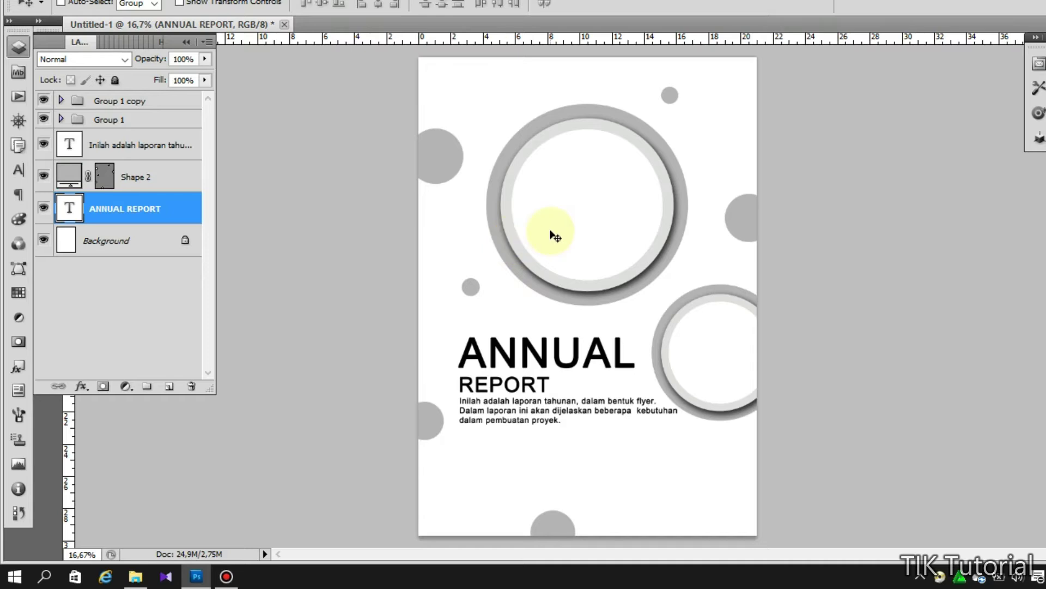
Step: Switch to File Explorer and browse to the LOGO folder under website > Design on drive F
key("u")
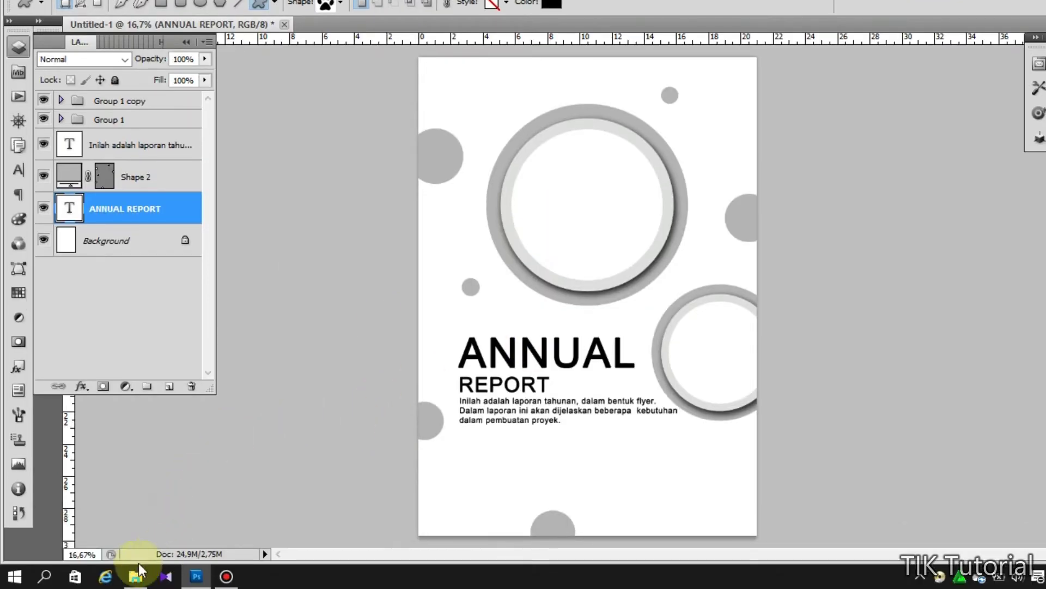
left_click(130, 575)
left_click(754, 236)
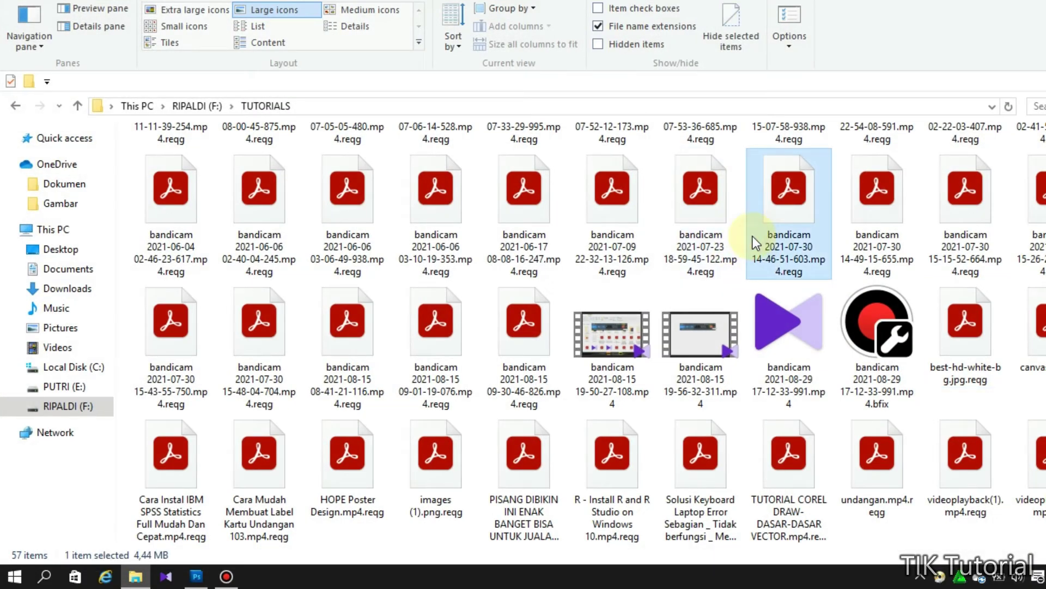
key("BackSpace")
key("BackSpace")
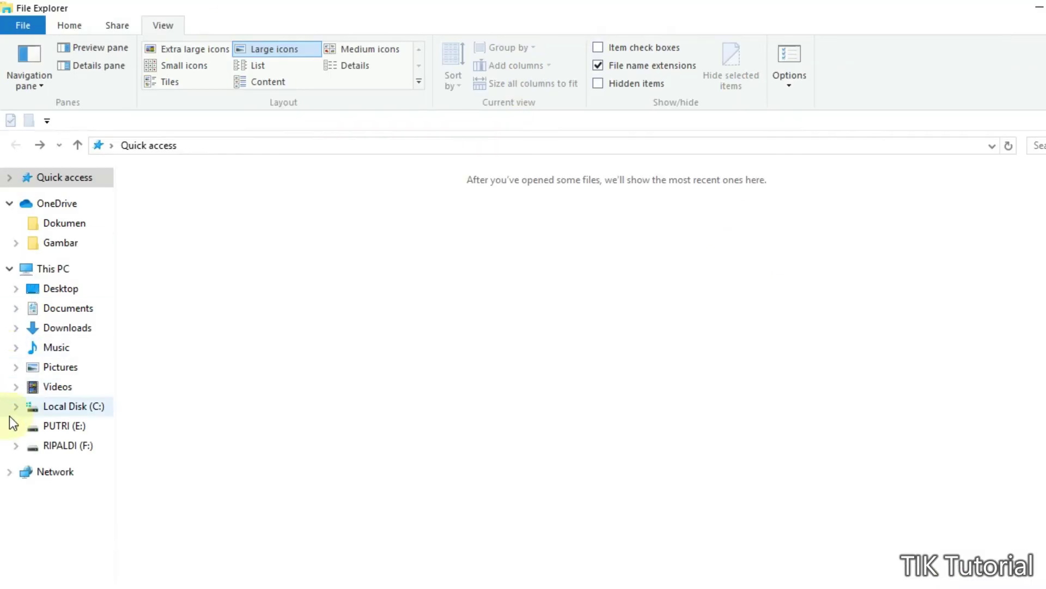
left_click(83, 411)
left_click(766, 289)
double_click(698, 294)
double_click(76, 221)
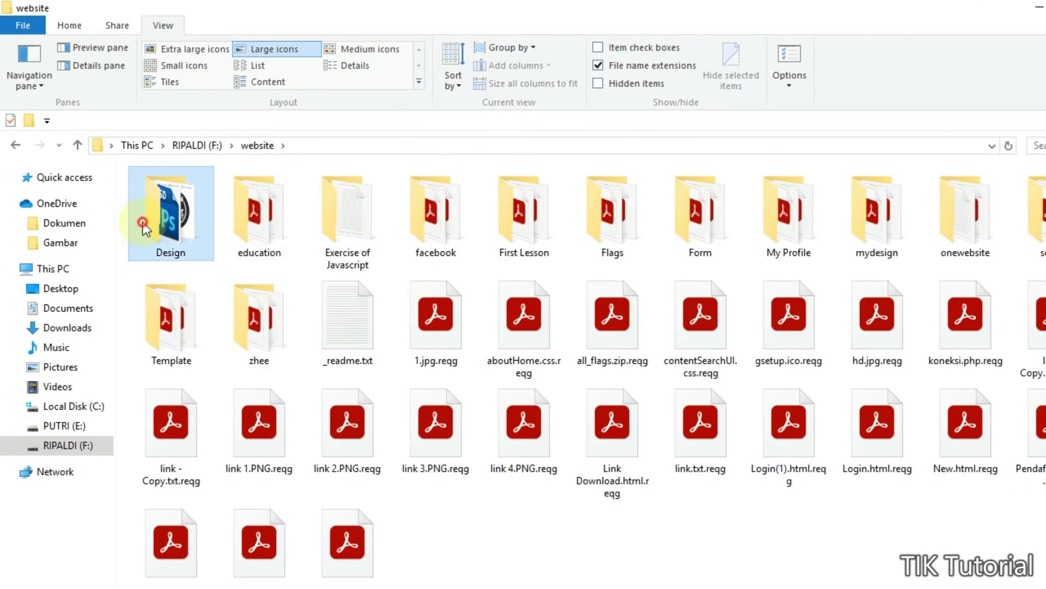
double_click(877, 212)
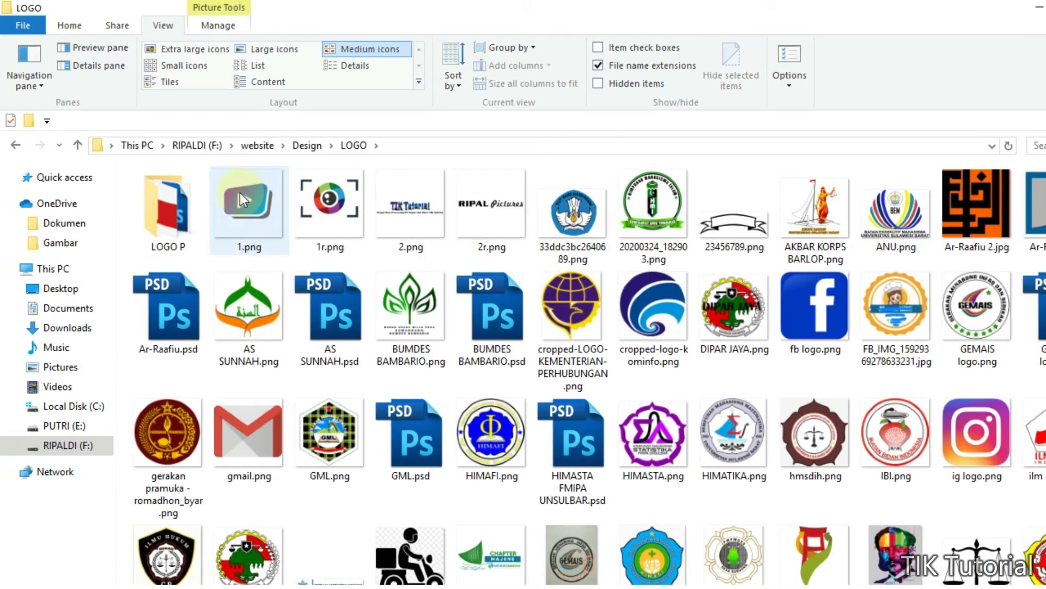
Step: Open the logo image 1.png from the LOGO folder with Adobe Photoshop CS5
right_click(249, 202)
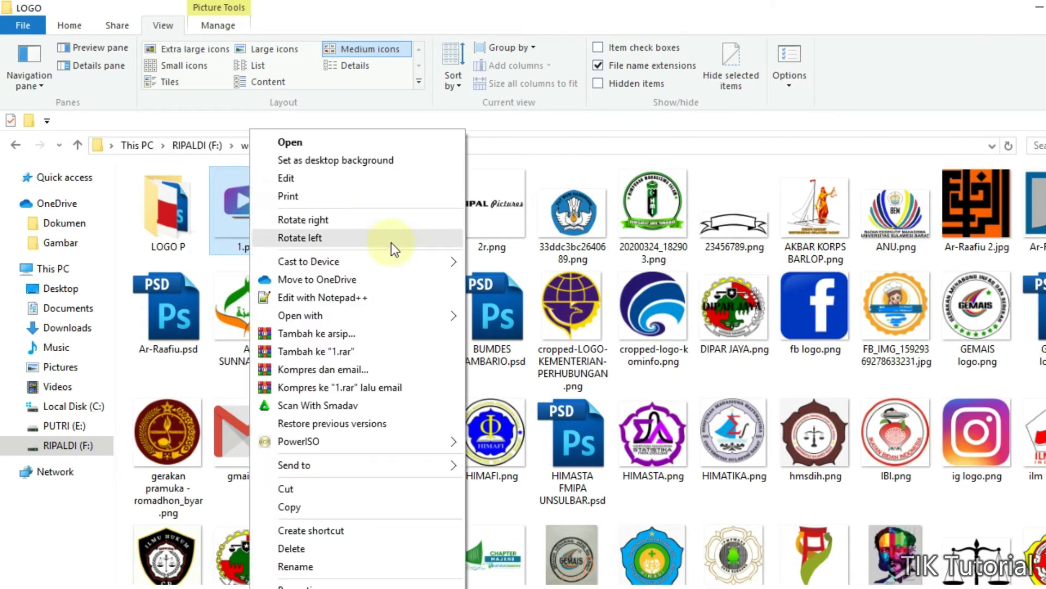
mouse_move(391, 315)
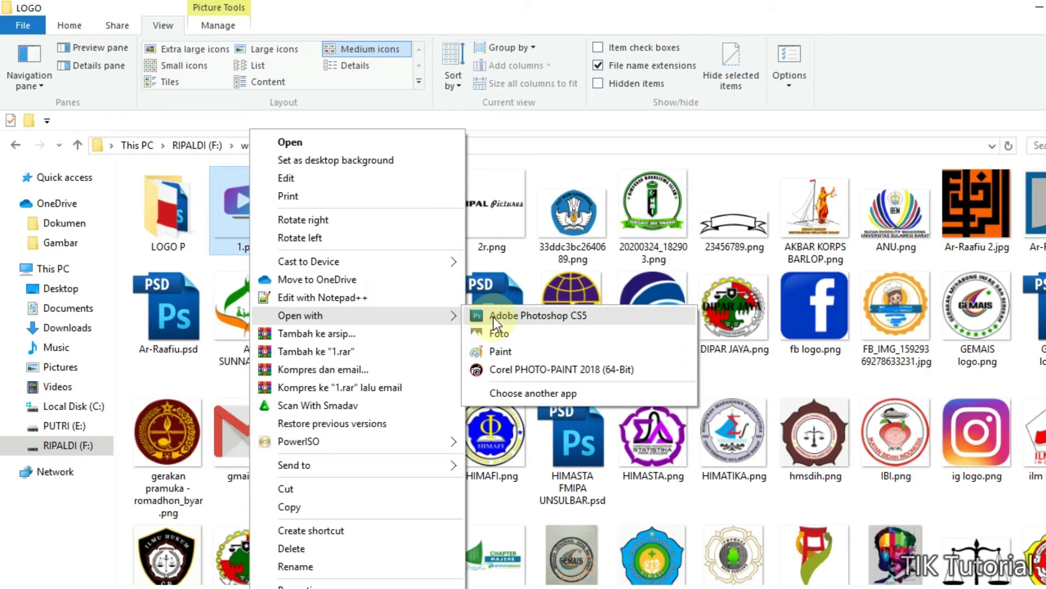
left_click(493, 316)
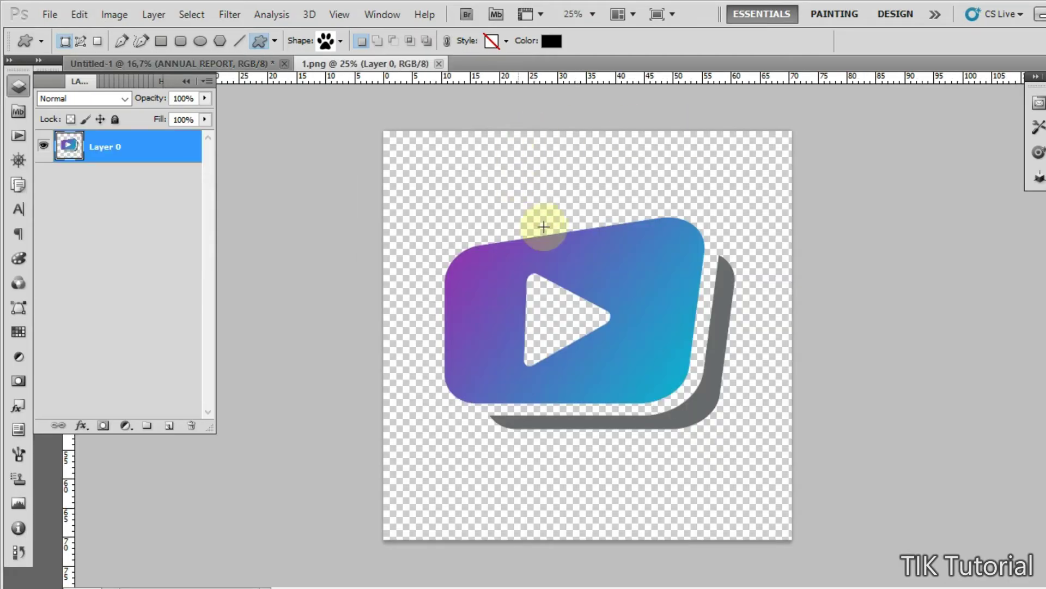
Step: Bring the logo into the flyer document and scale it down to a small mark in the page's upper left corner
key("v")
left_click_drag(609, 372, 560, 205)
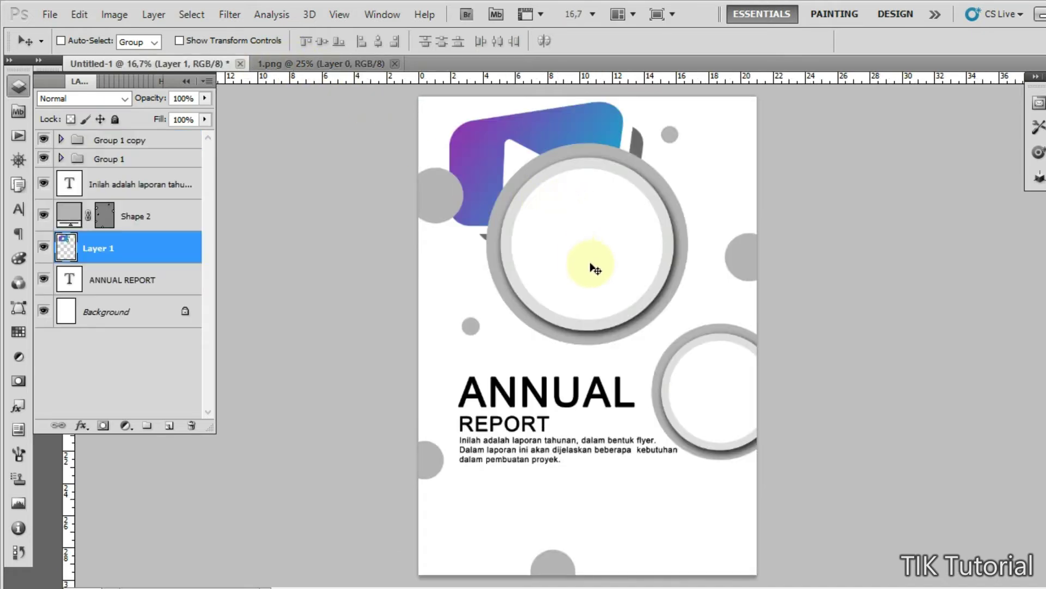
key("ctrl+t")
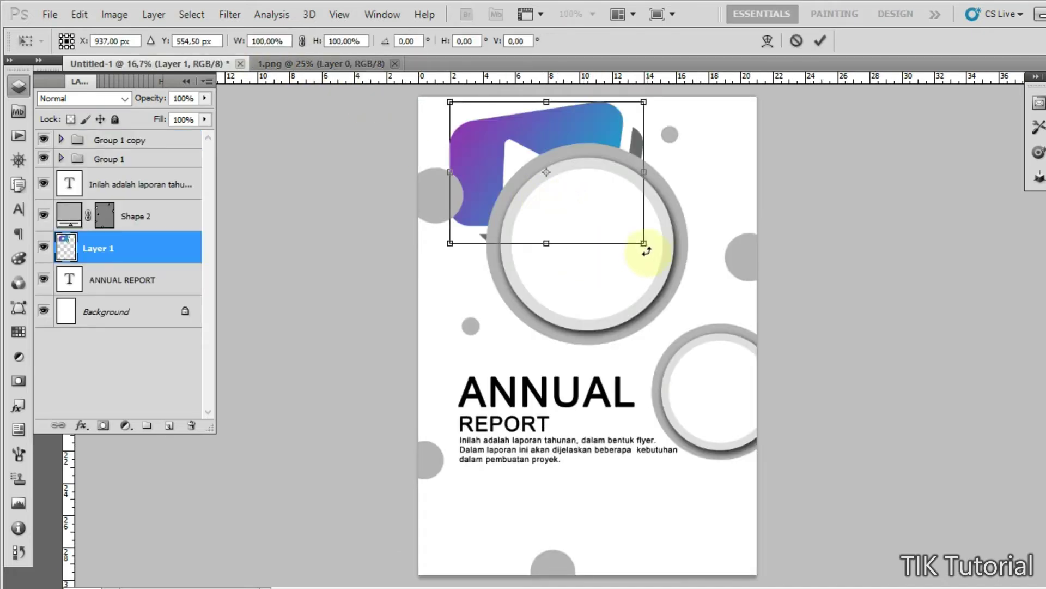
left_click_drag(644, 242, 456, 129)
key("Return")
Step: Add the two-line Arial 14 pt text "your company logo in here" and position it just beside the logo
key("t")
left_click(496, 122)
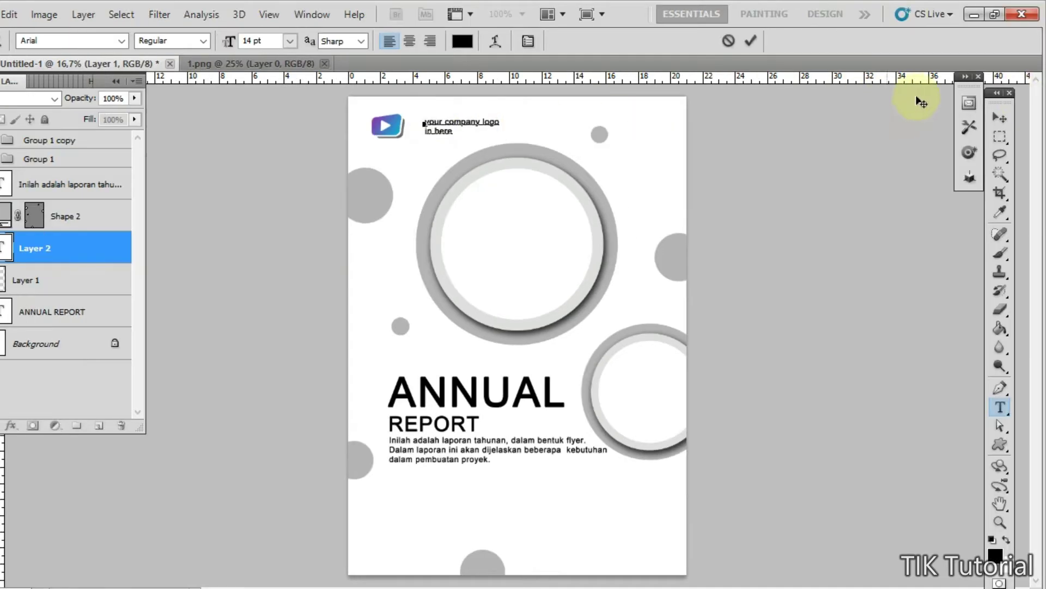
left_click(1000, 118)
left_click_drag(461, 137, 451, 139)
Step: Set the first line of the text beside the logo to All Caps and nudge the text block slightly left and up
key("t")
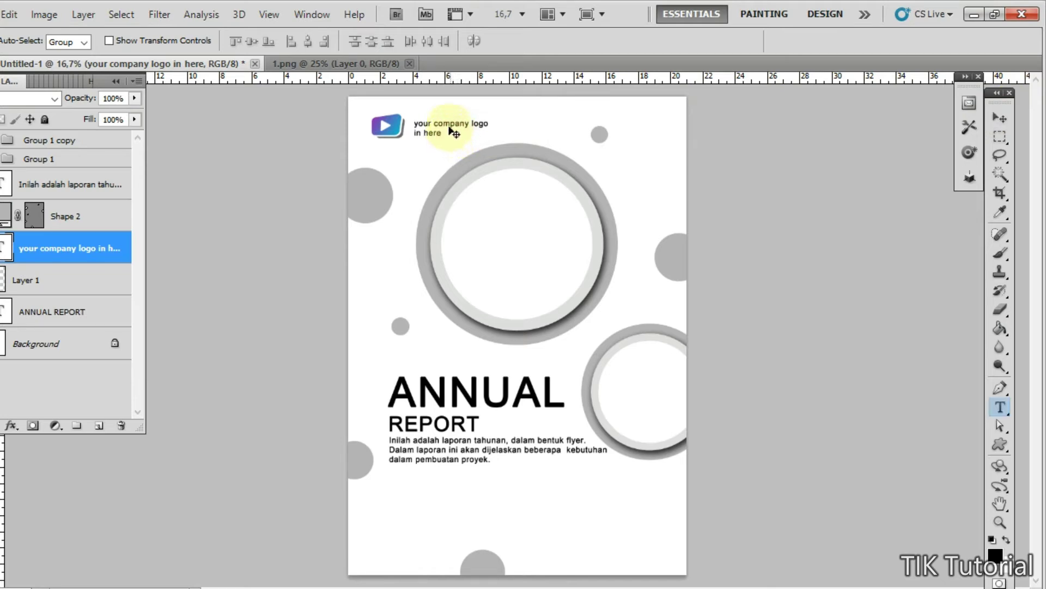
left_click(444, 129)
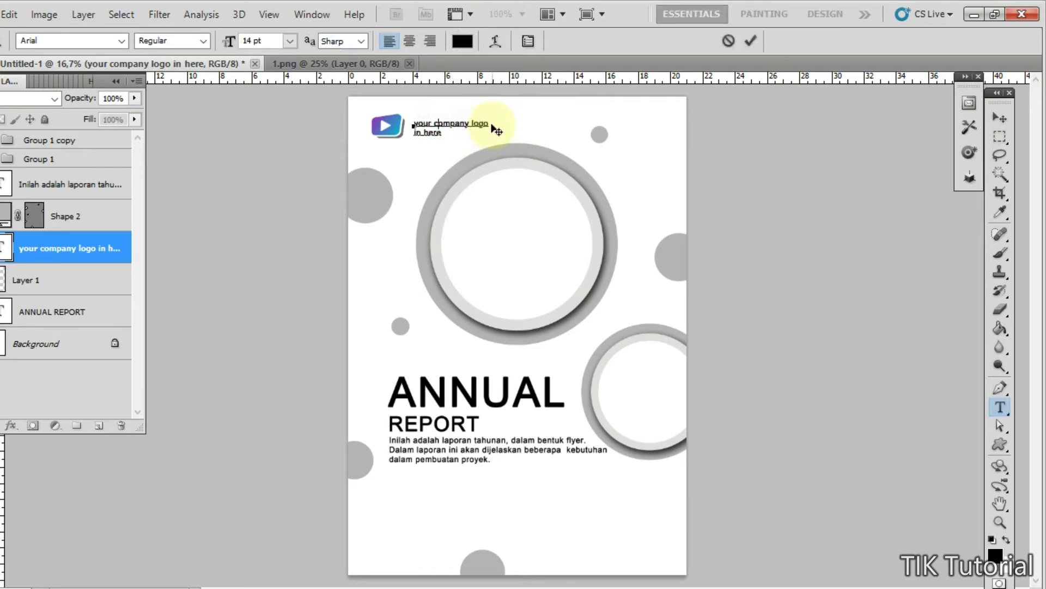
left_click_drag(487, 123, 413, 124)
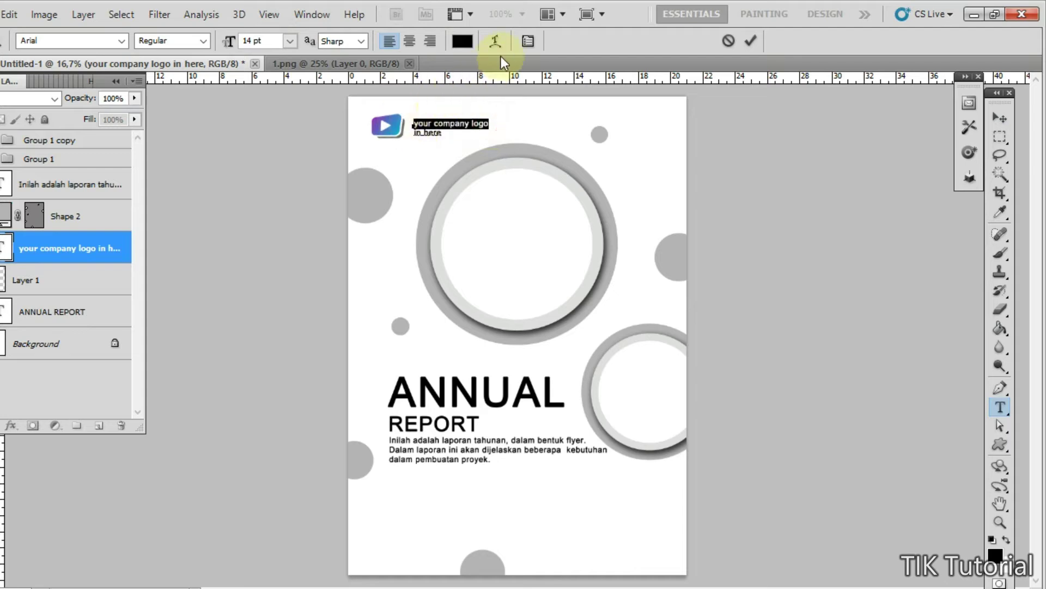
left_click(524, 41)
left_click(96, 206)
left_click(993, 114)
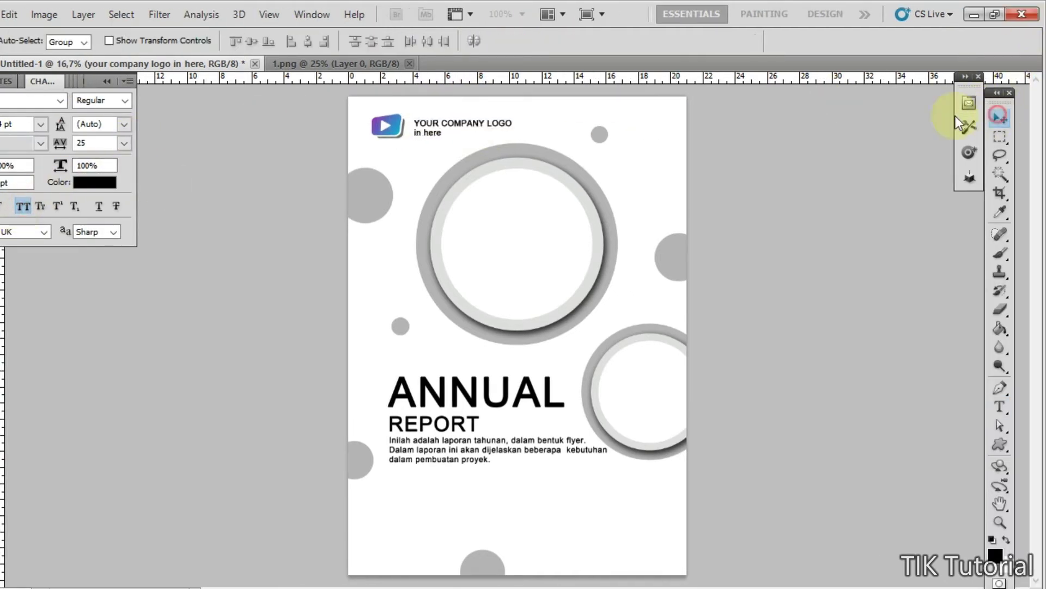
key("shift+Left")
key("shift+Left")
key("shift+Up")
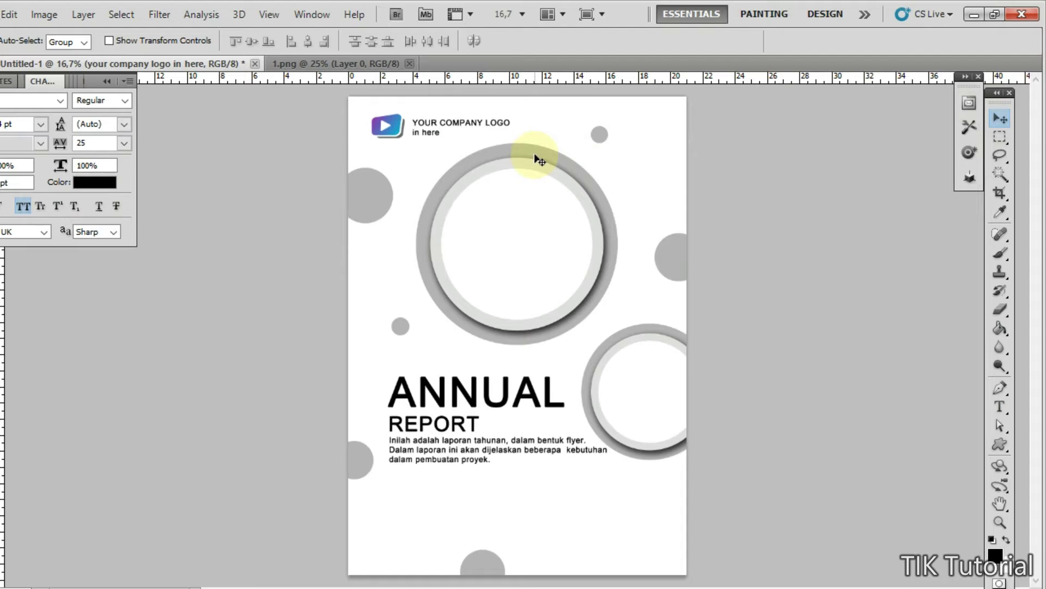
Step: Replace the placeholder text beside the logo with "TIK TUTORIAL" on the first line and "CHANNEL DESIGN" on the second
key("t")
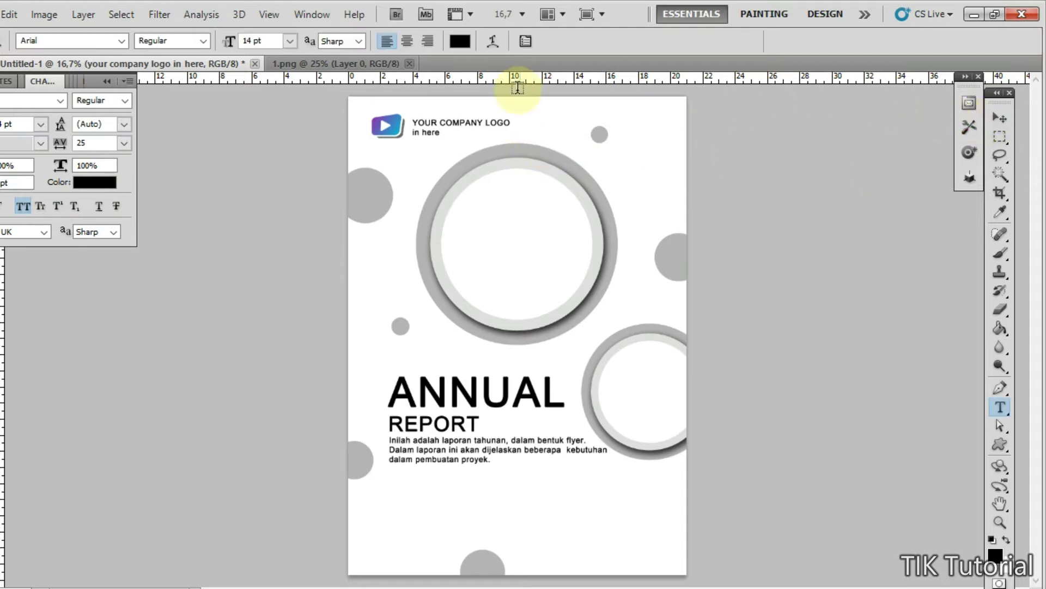
left_click(436, 128)
key("ctrl+a")
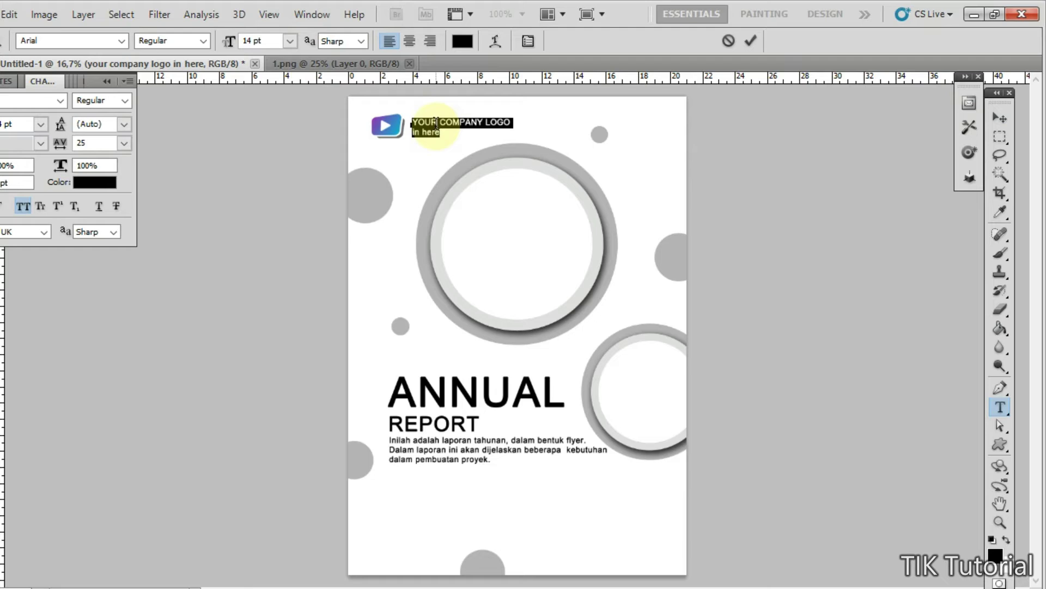
type("퍼")
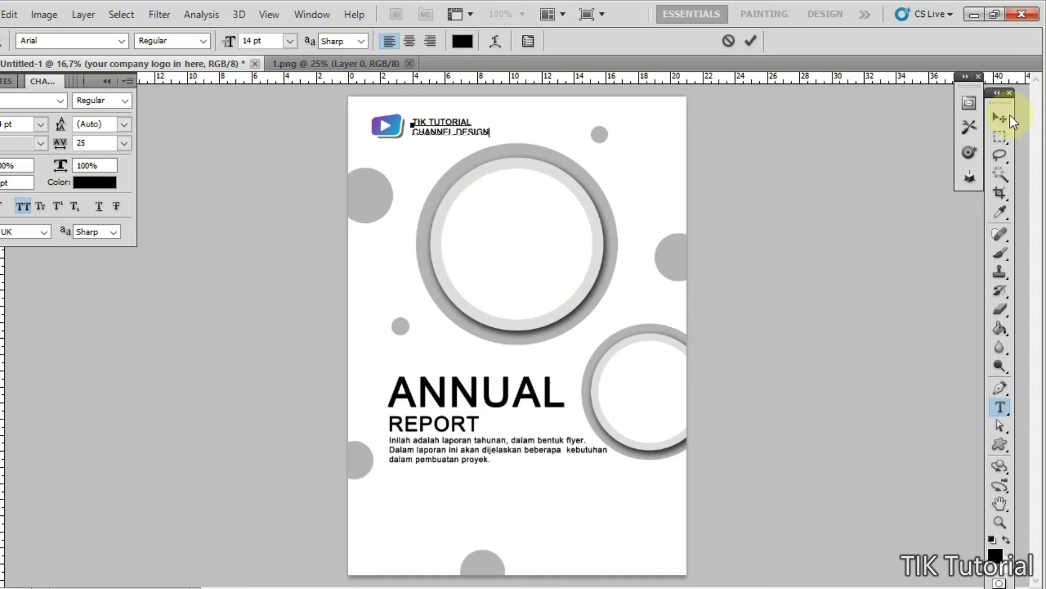
Step: Commit the logo text, copy the teal-sky city skyline photo from the browser's image results, and paste it into the flyer above Group 1 copy
left_click(1003, 117)
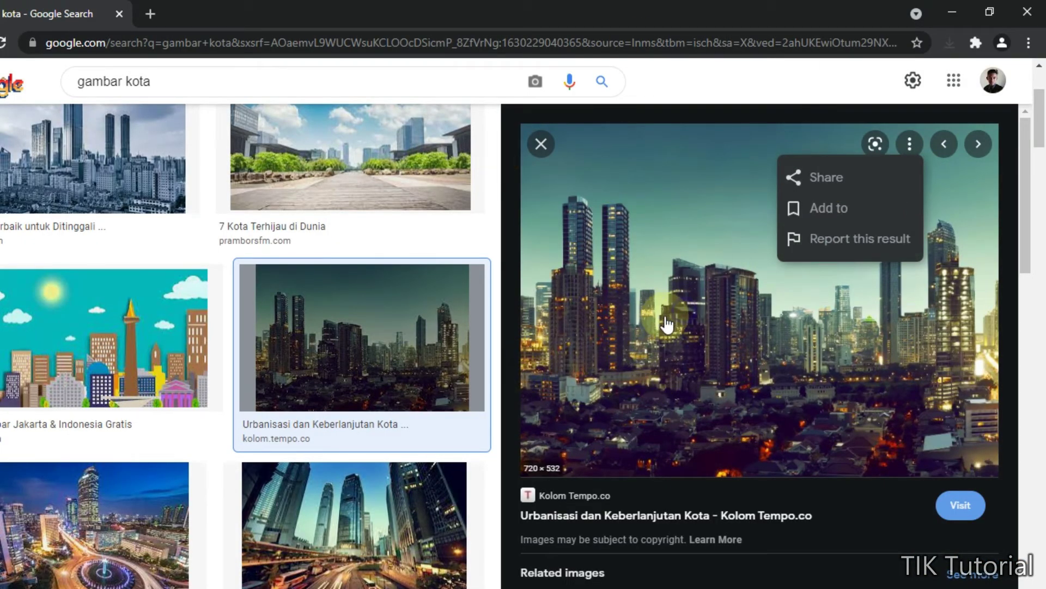
right_click(686, 321)
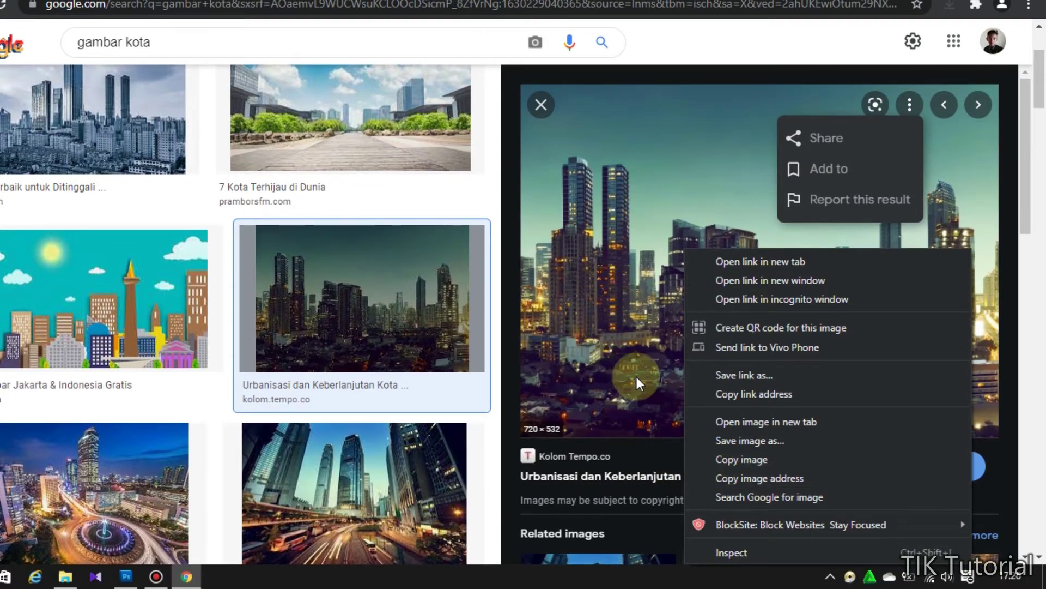
left_click(718, 460)
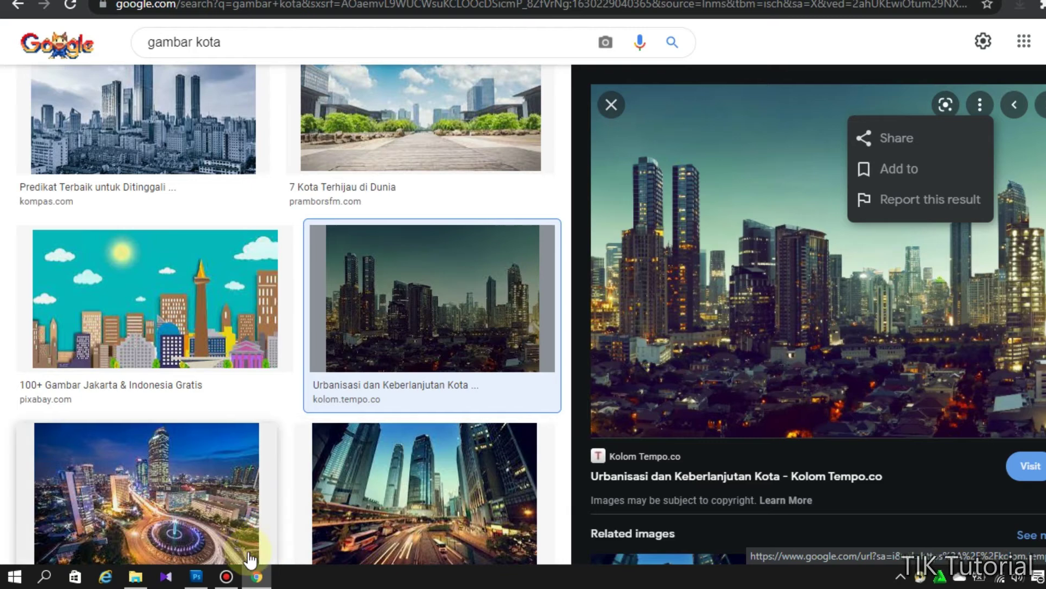
left_click(126, 576)
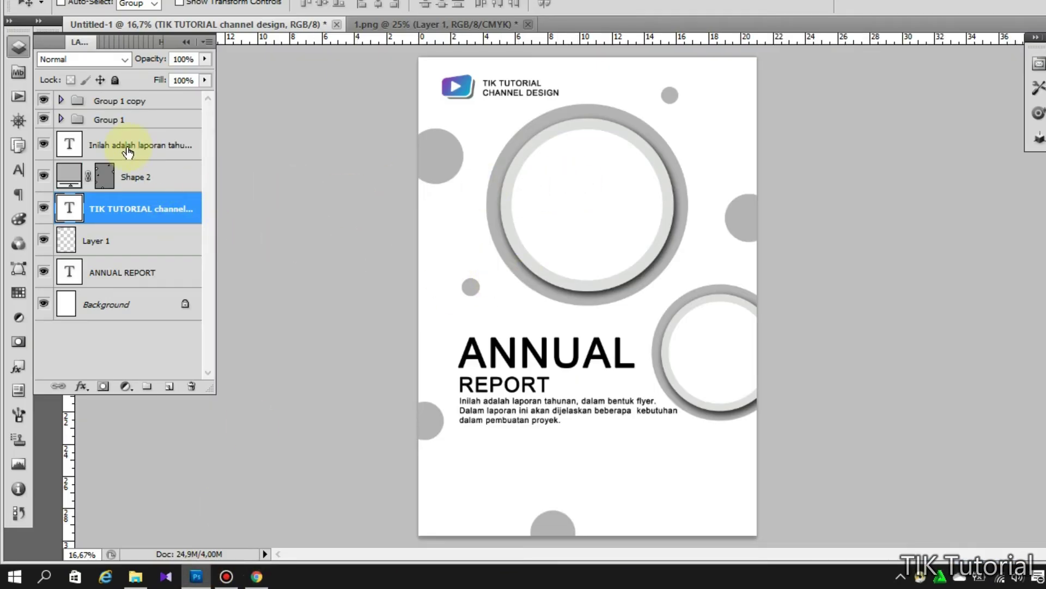
left_click(142, 101)
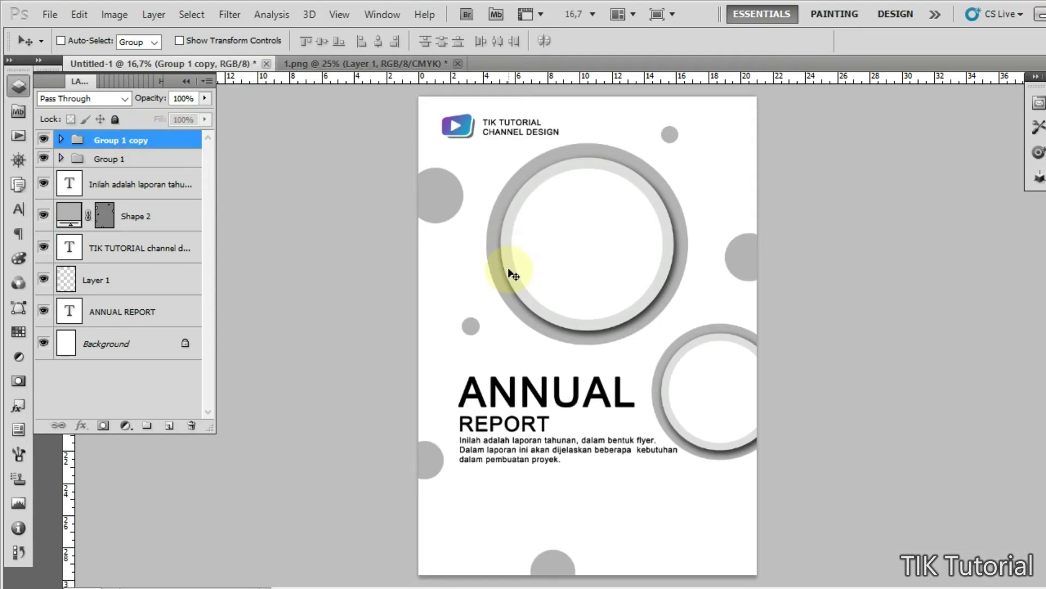
key("ctrl+v")
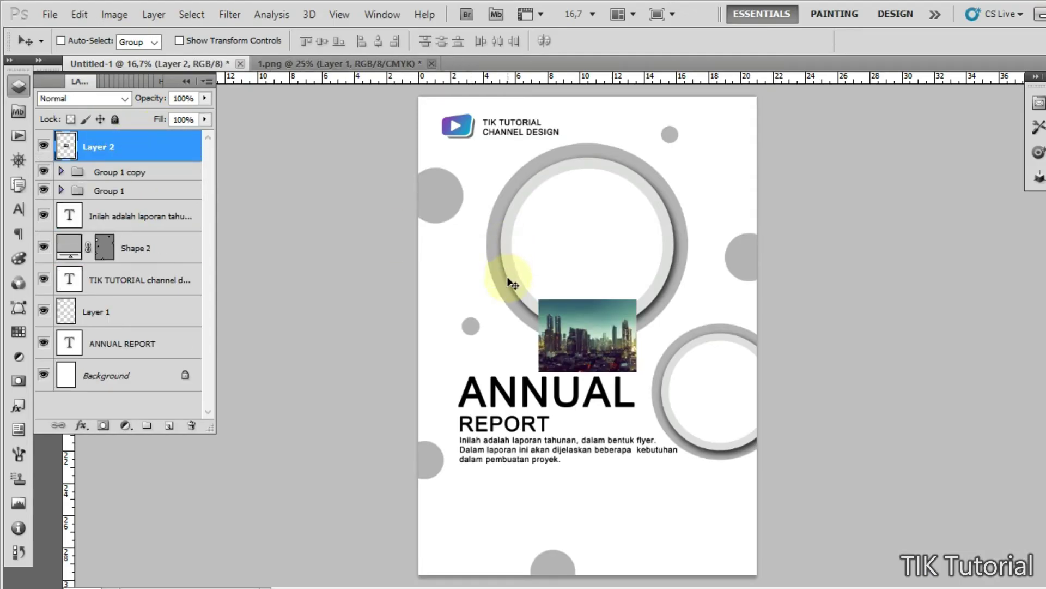
Step: Scale the pasted city photo proportionally to about 232% and position it over the large circle
key("ctrl+t")
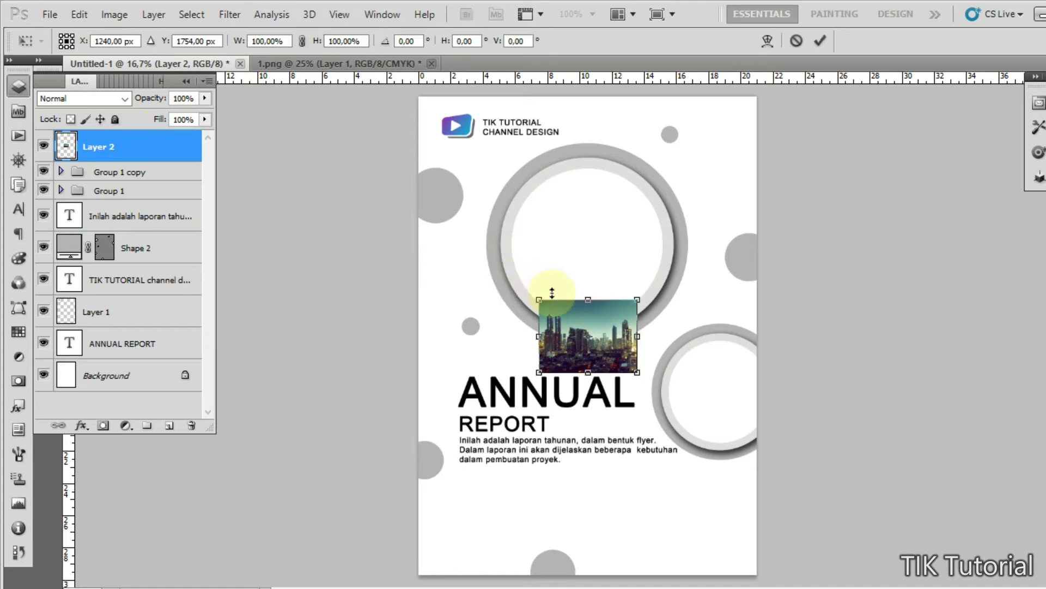
left_click_drag(629, 300, 768, 197)
left_click_drag(689, 218, 652, 206)
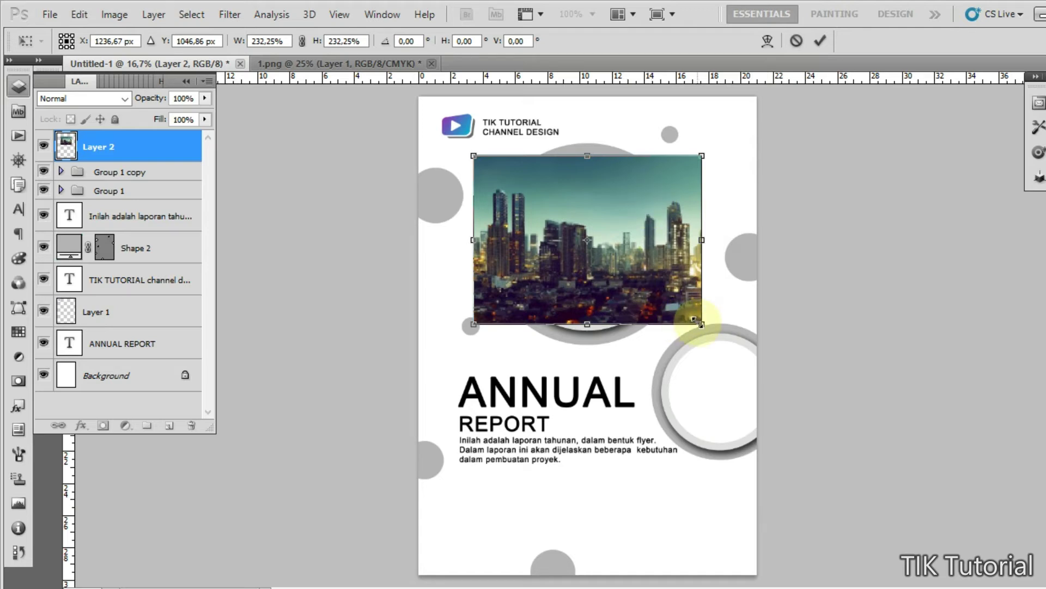
key("Return")
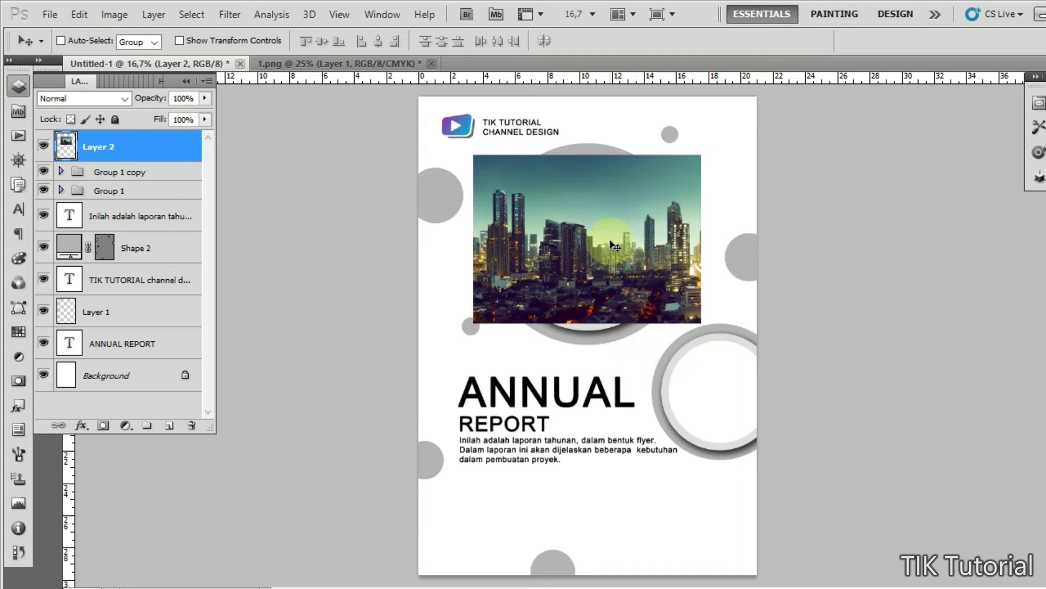
left_click_drag(615, 246, 602, 375)
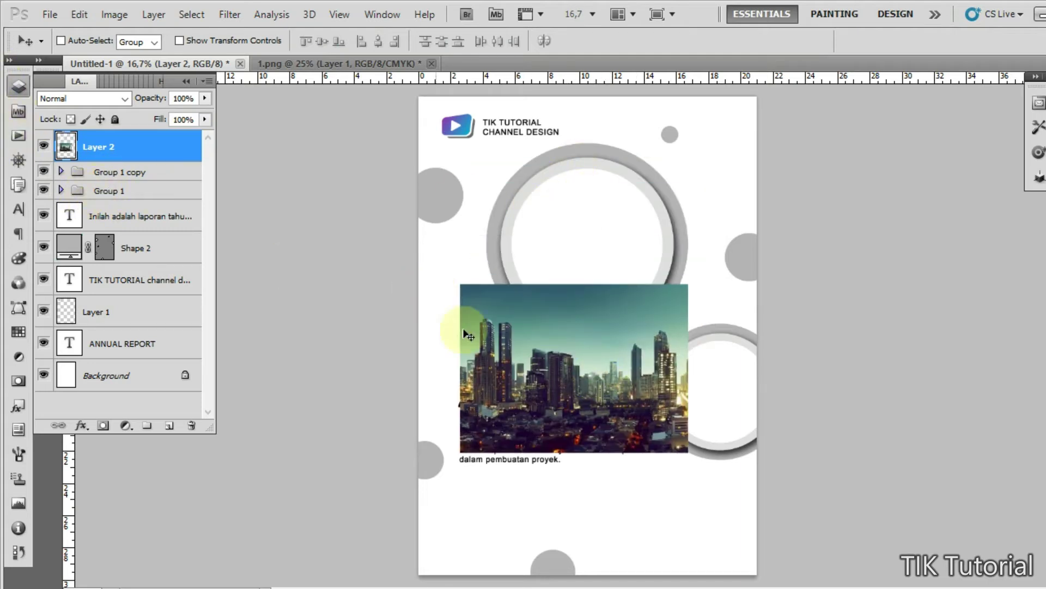
left_click_drag(561, 332, 584, 208)
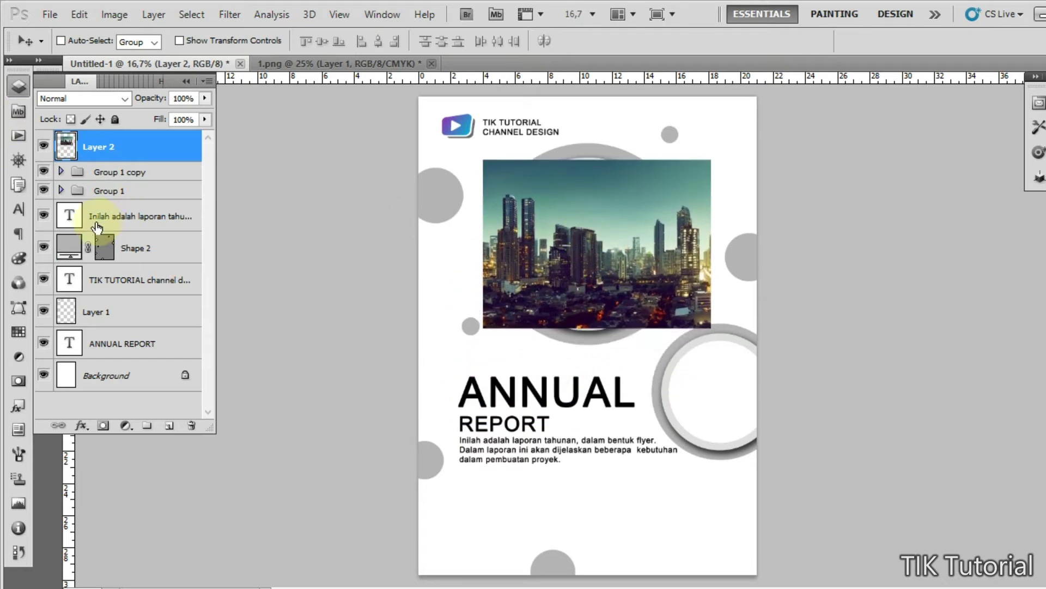
Step: Put the city photo in Group 1 above Shape 1 copy 2, clip it to that circle, and shift it slightly left and down
left_click(61, 191)
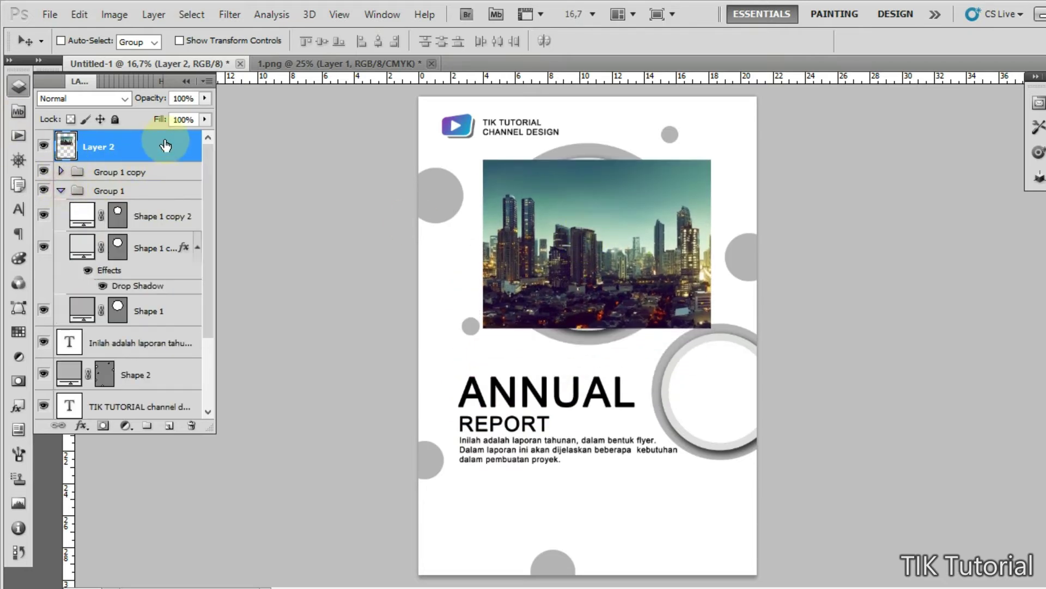
left_click_drag(165, 144, 158, 202)
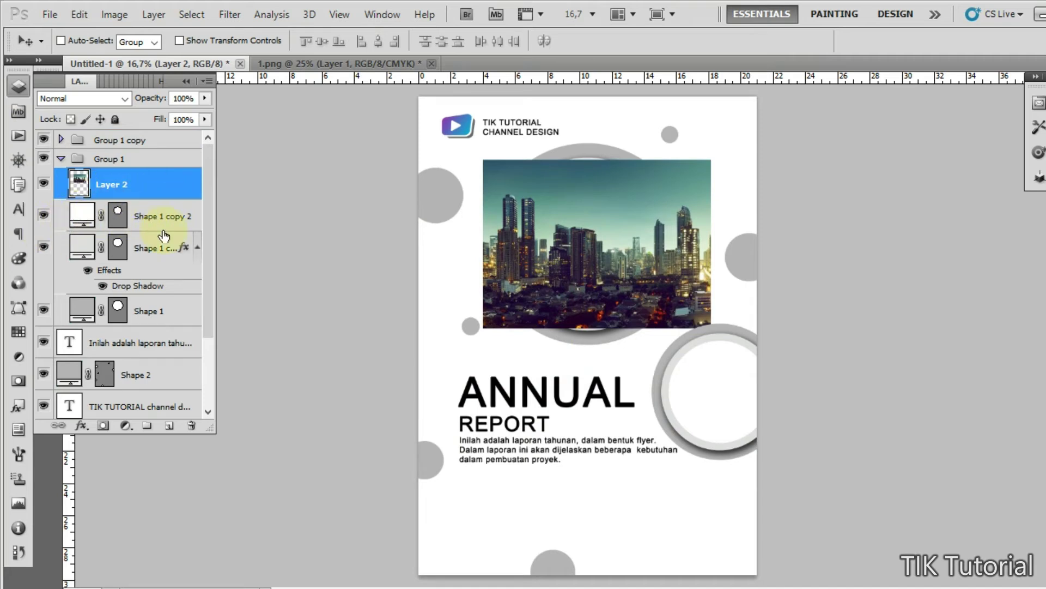
right_click(172, 188)
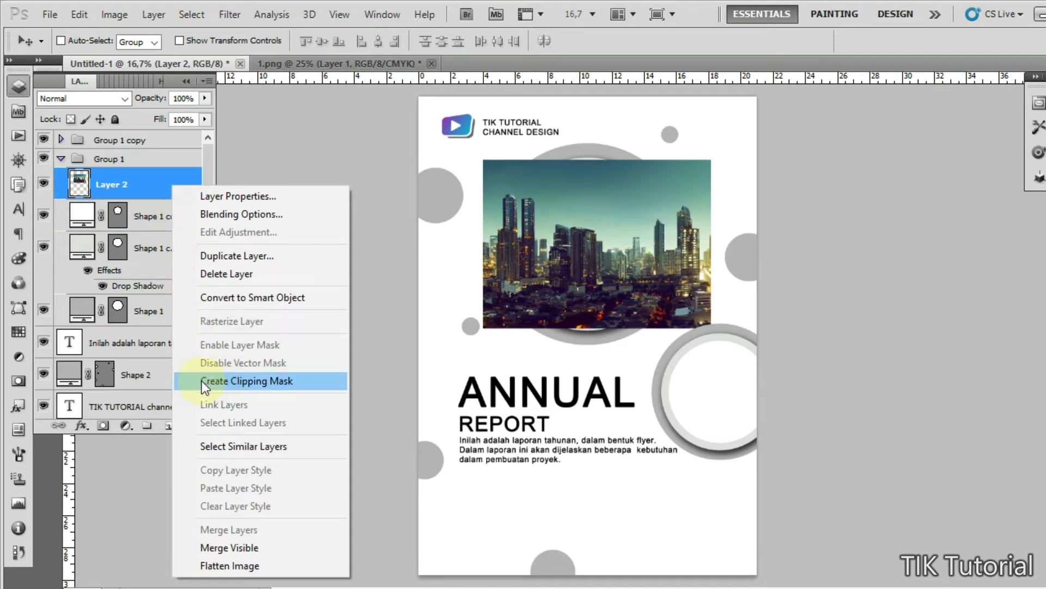
left_click(257, 381)
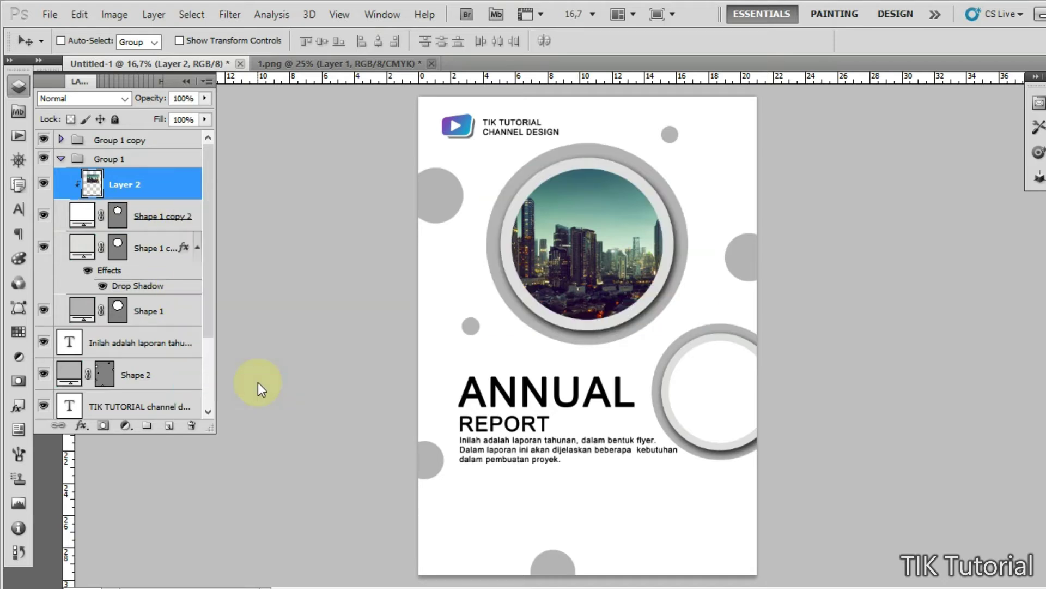
left_click_drag(596, 267, 575, 275)
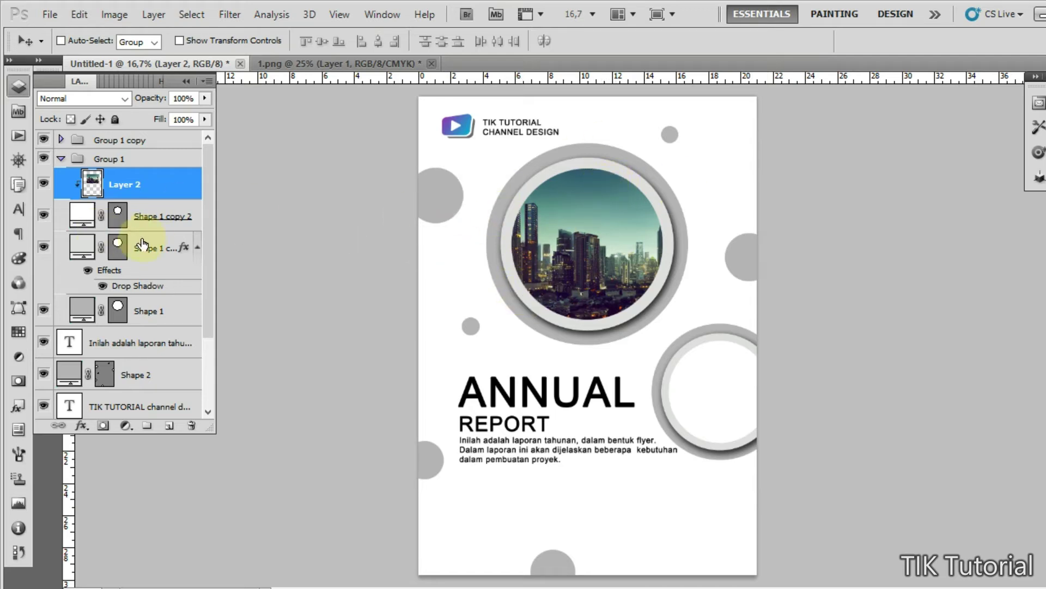
Step: Collapse Group 1, then select Group 1 copy and expand it to list the small circle's layers
left_click(61, 158)
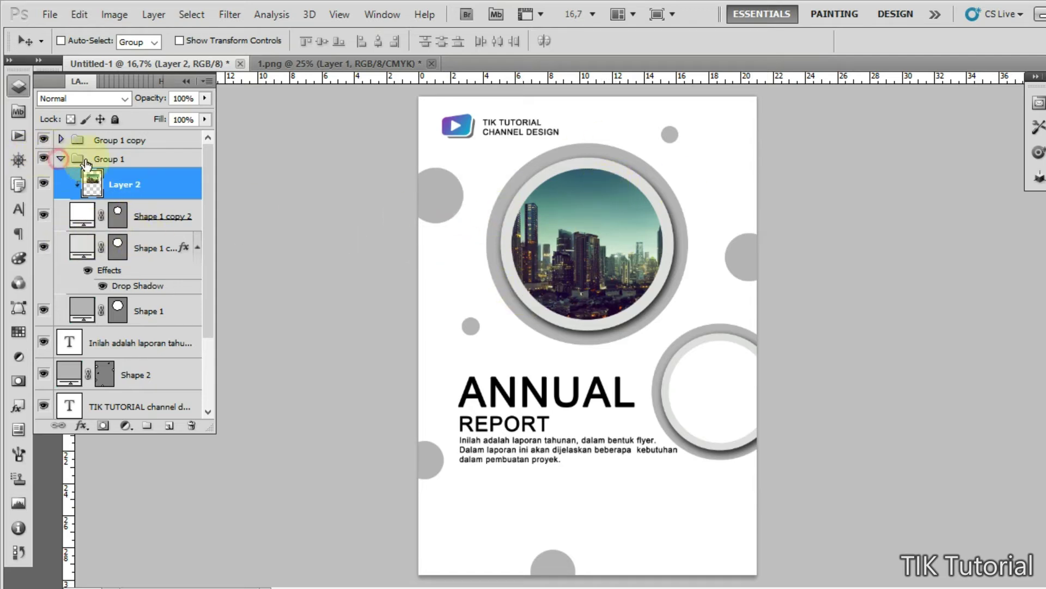
left_click(166, 141)
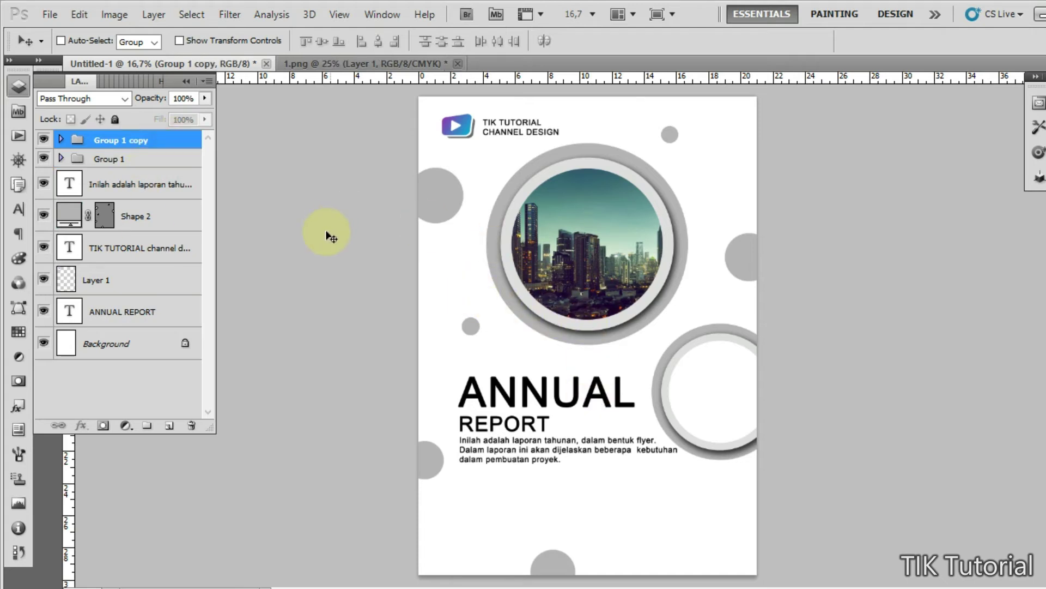
left_click(60, 139)
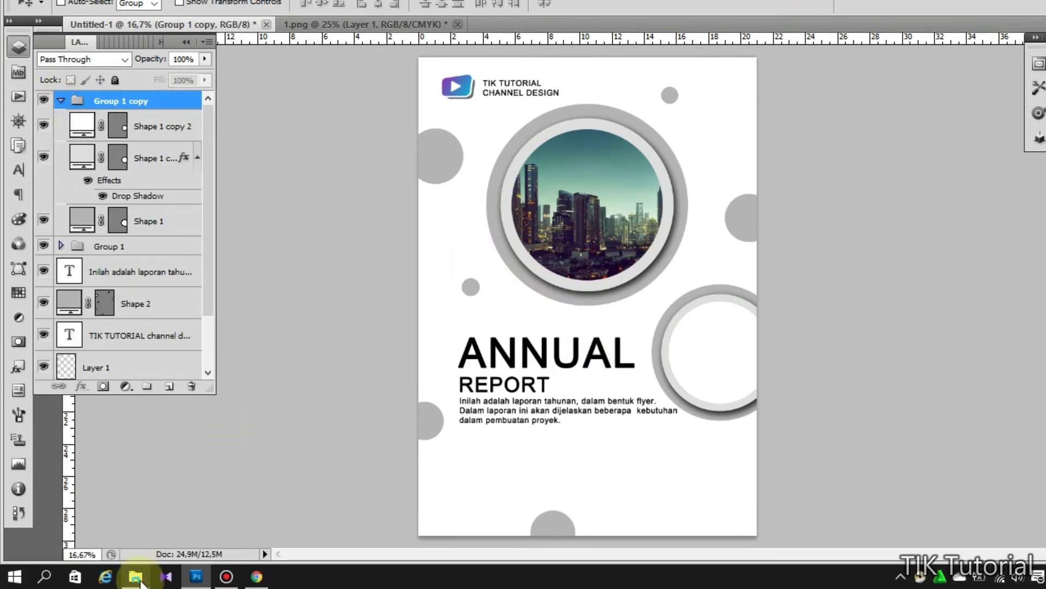
Step: Switch to File Explorer and open the website > Design > Replace Background folder on the F: drive
left_click(136, 576)
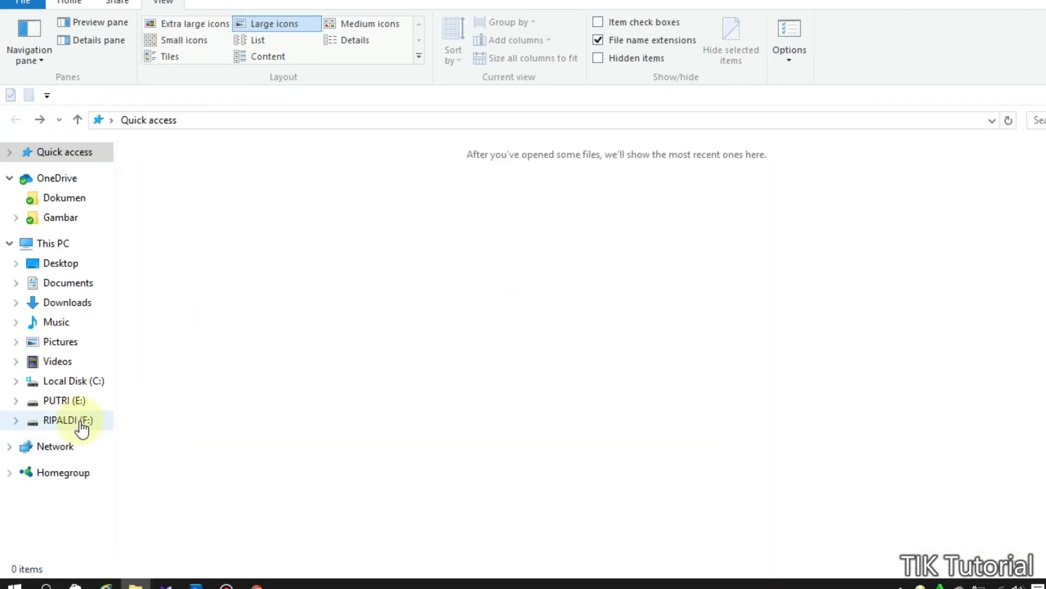
left_click(80, 423)
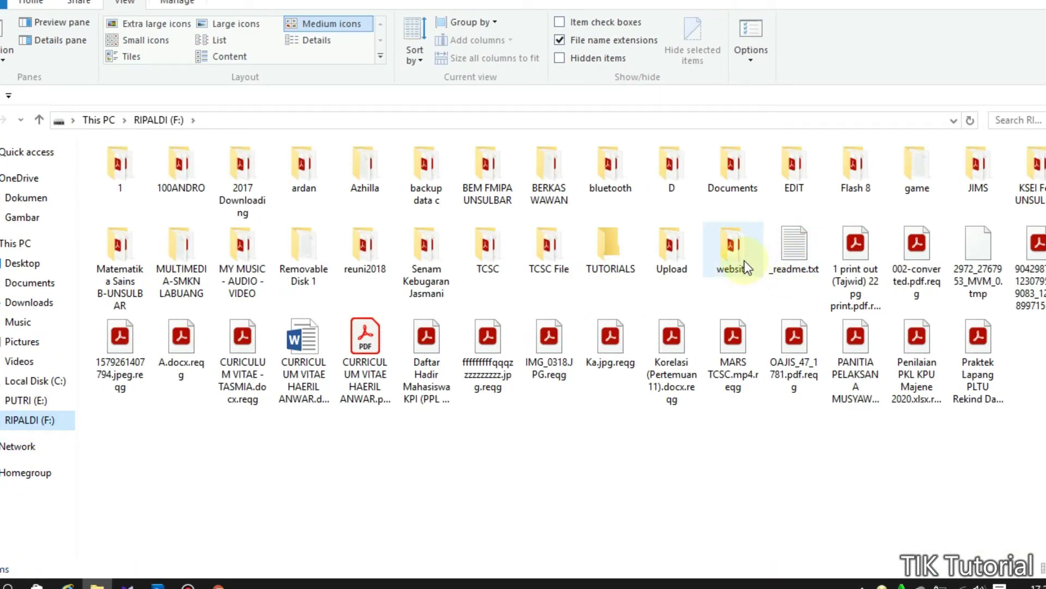
left_click(744, 260)
double_click(743, 246)
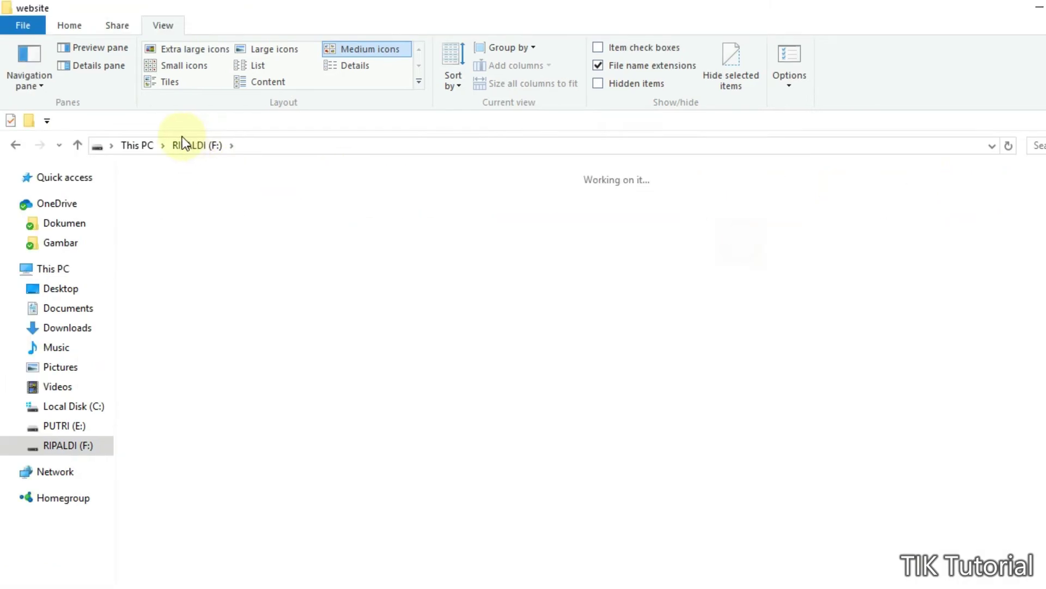
double_click(130, 197)
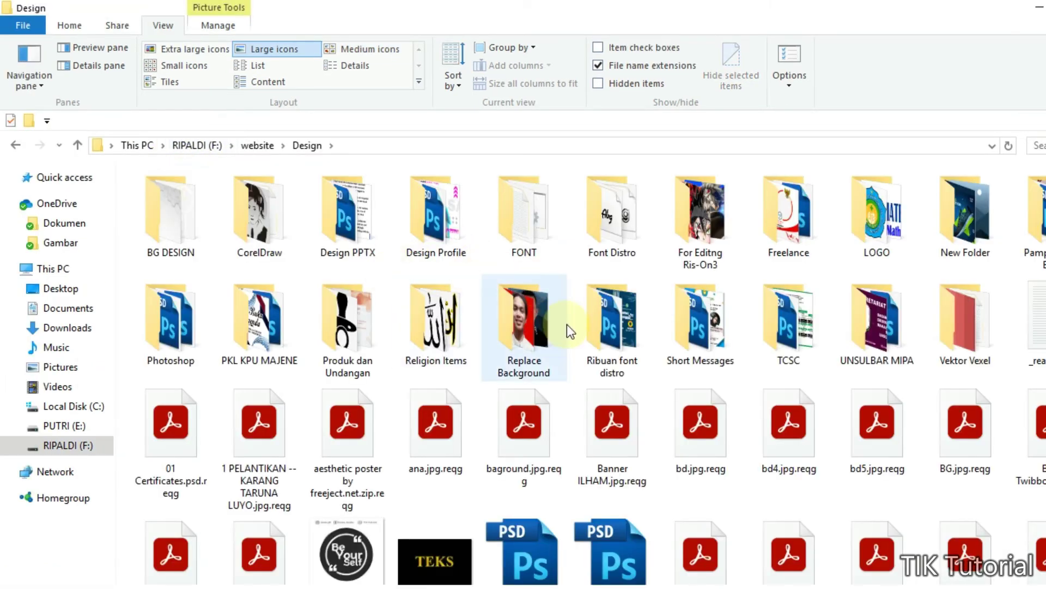
left_click(519, 320)
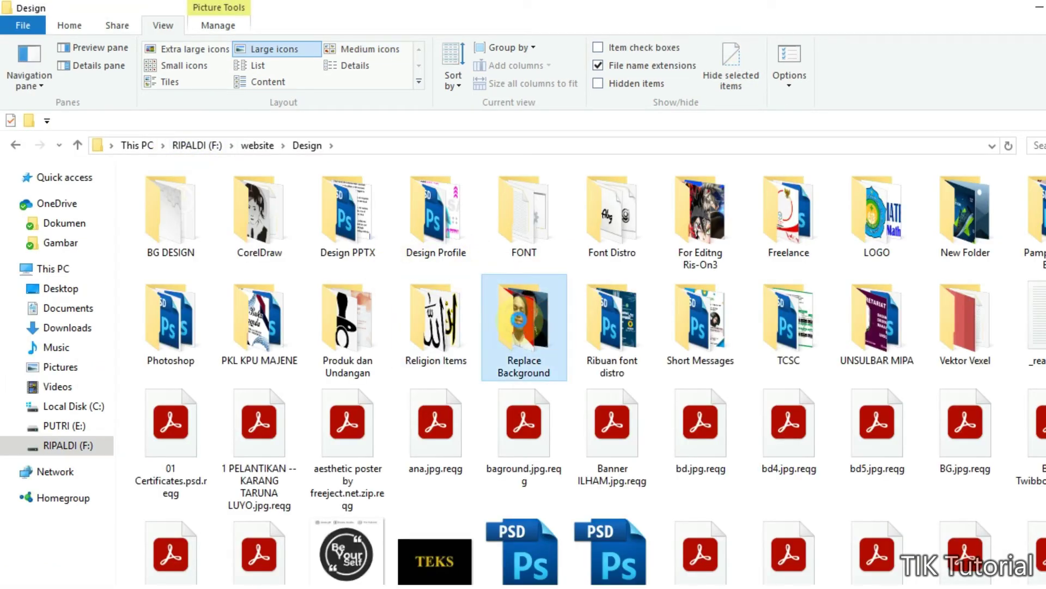
right_click(519, 319)
left_click(563, 149)
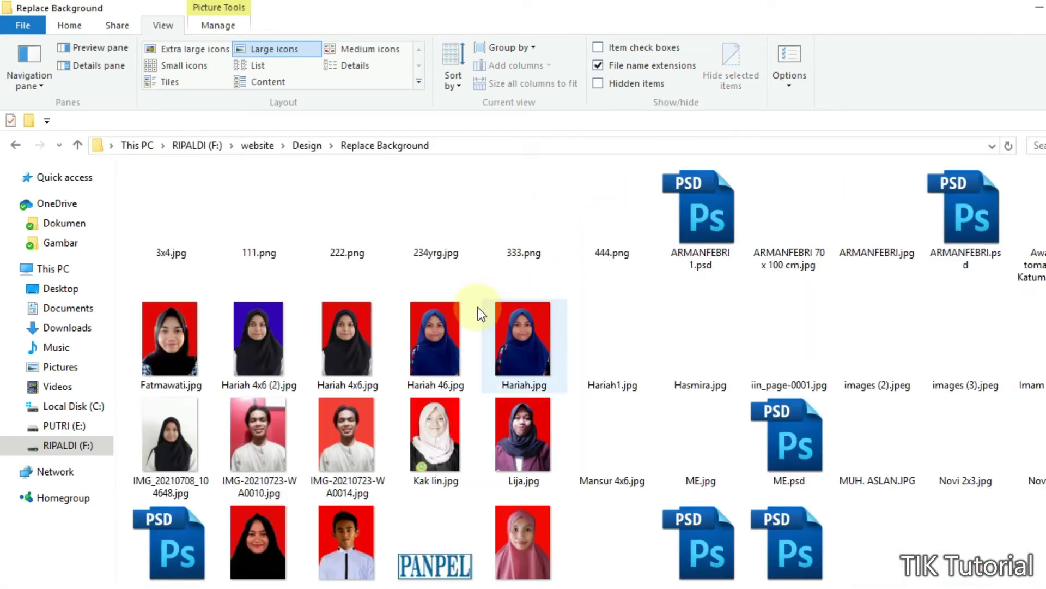
Step: Browse the pictures in the Replace Background folder and its parent Design folder for a portrait to use on the flyer
scroll(566, 328, "down", 3)
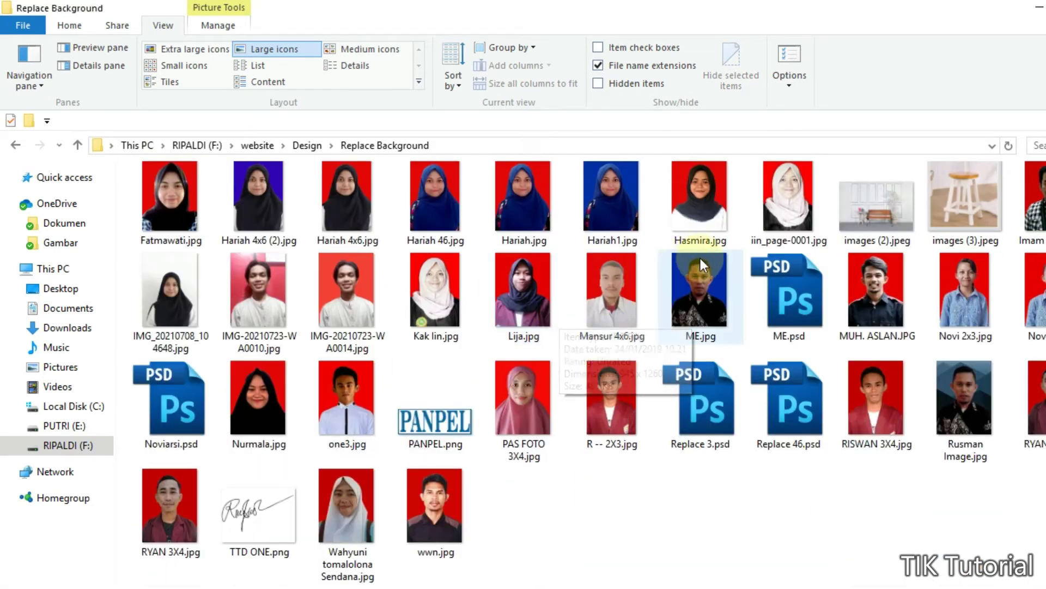
scroll(682, 235, "up", 2)
scroll(682, 235, "down", 2)
scroll(682, 236, "up", 2)
key("alt+Up")
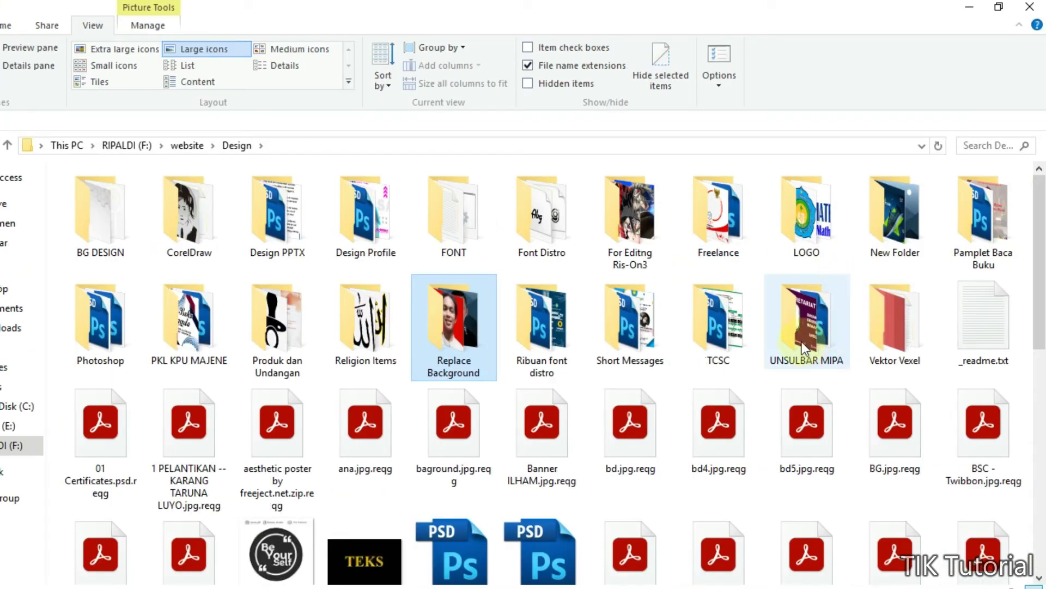
left_click(758, 319)
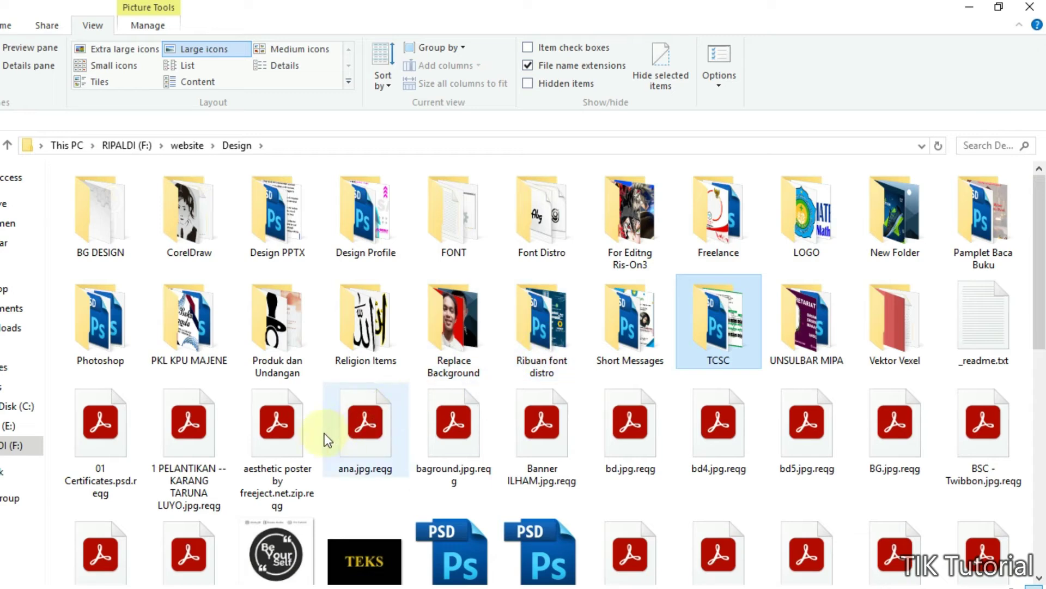
double_click(476, 333)
left_click(472, 315)
left_click(455, 225)
key("r")
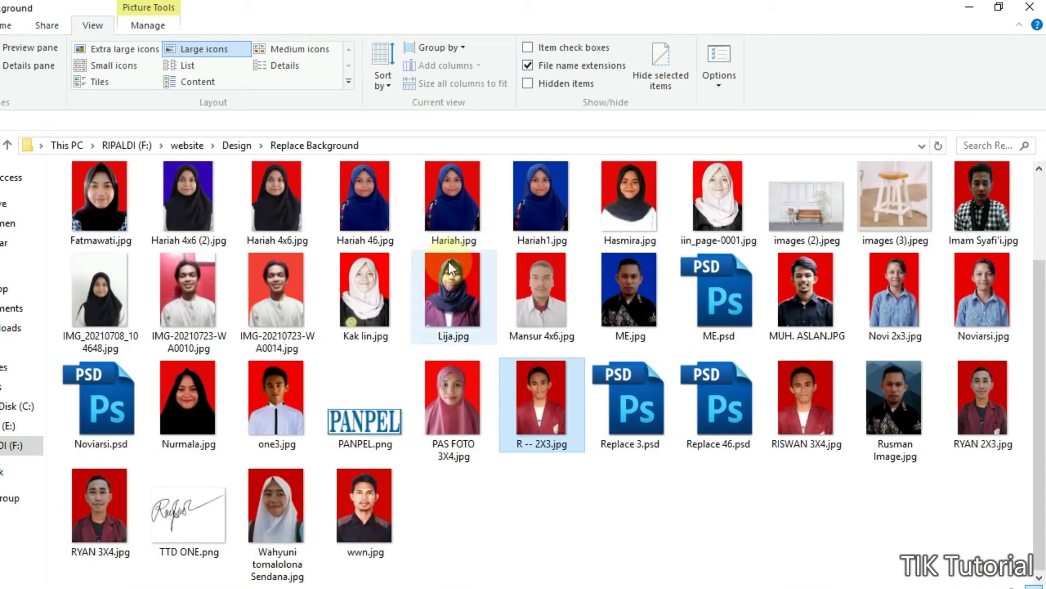
Step: Open the JPG portrait of the man in a dark batik shirt against a blue geometric background in Adobe Photoshop CS5
right_click(897, 387)
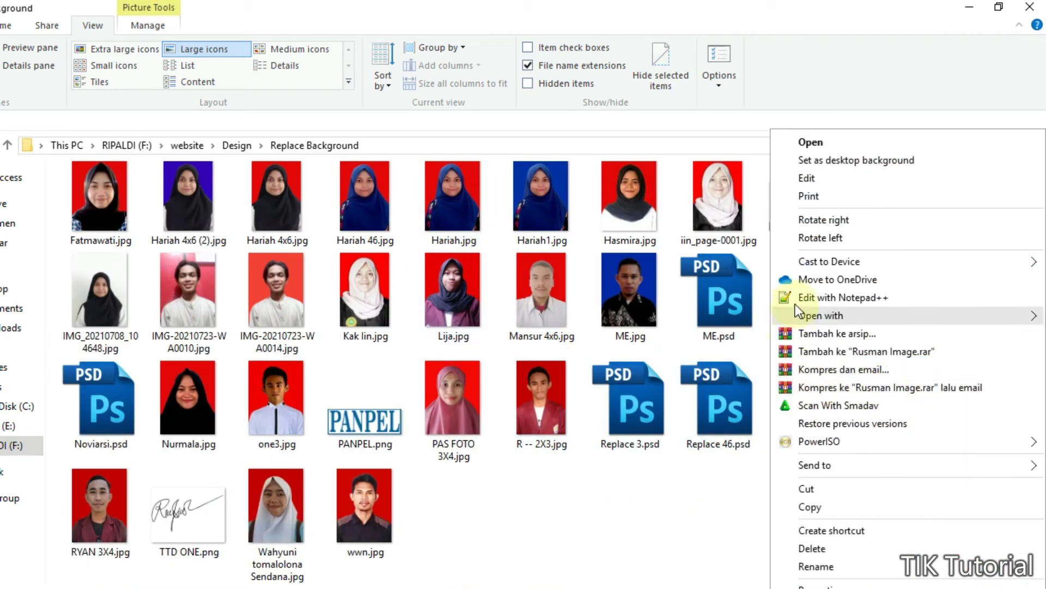
mouse_move(806, 315)
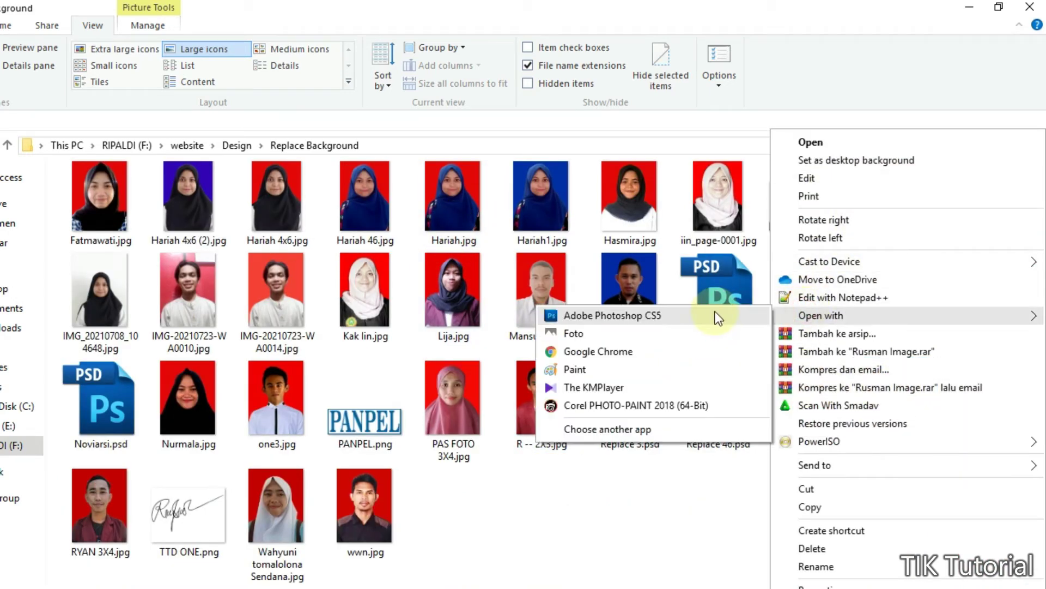
left_click(681, 319)
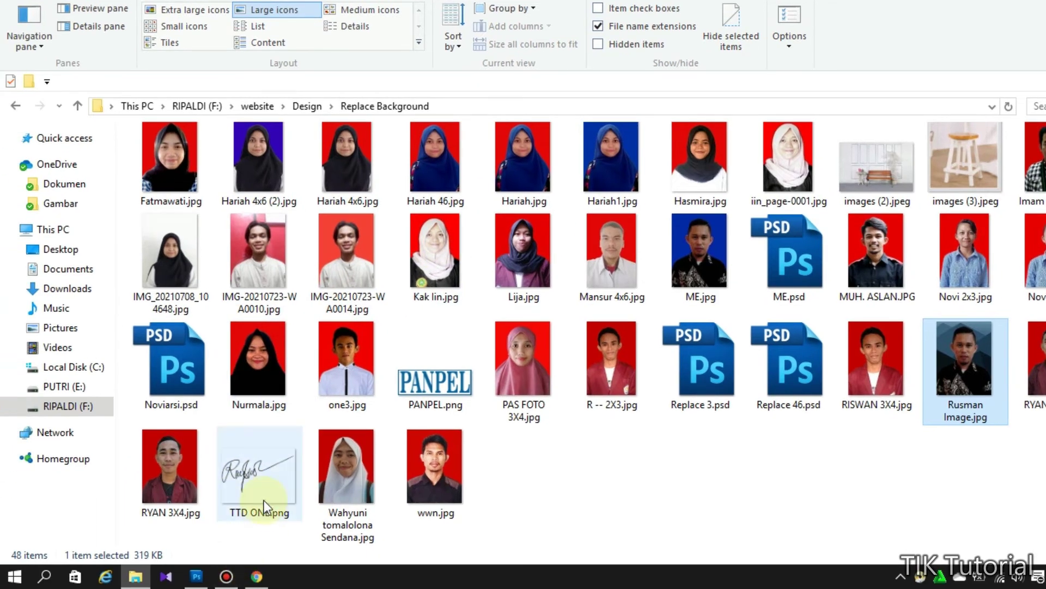
left_click(196, 570)
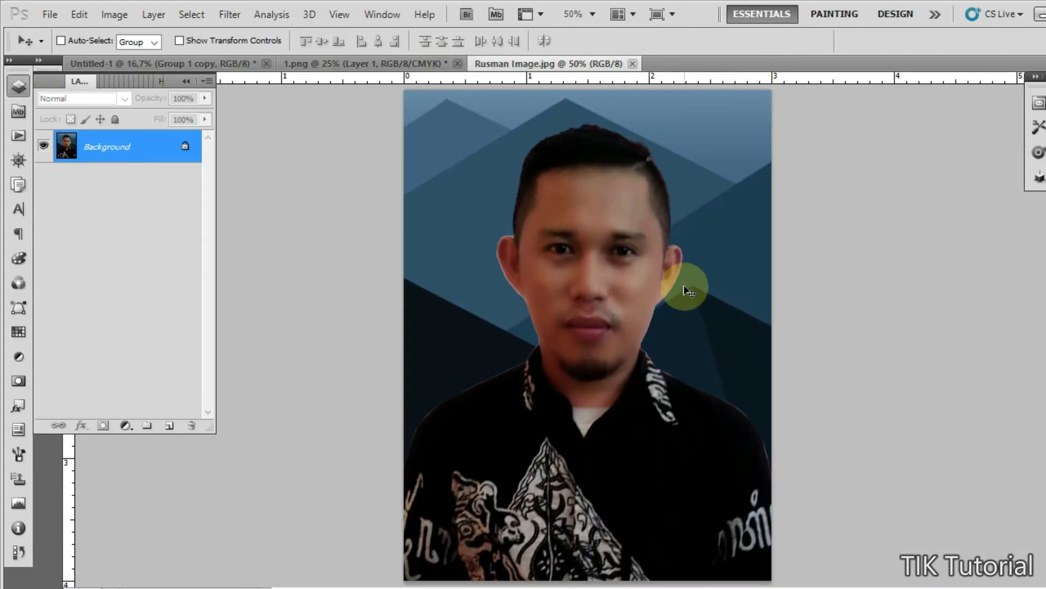
Step: Bring the portrait into the flyer's Group 1 copy and position it over the small circle at the page's right edge
left_click(604, 372)
mouse_move(605, 373)
left_mouse_down()
mouse_move(227, 70)
mouse_move(595, 360)
left_mouse_up()
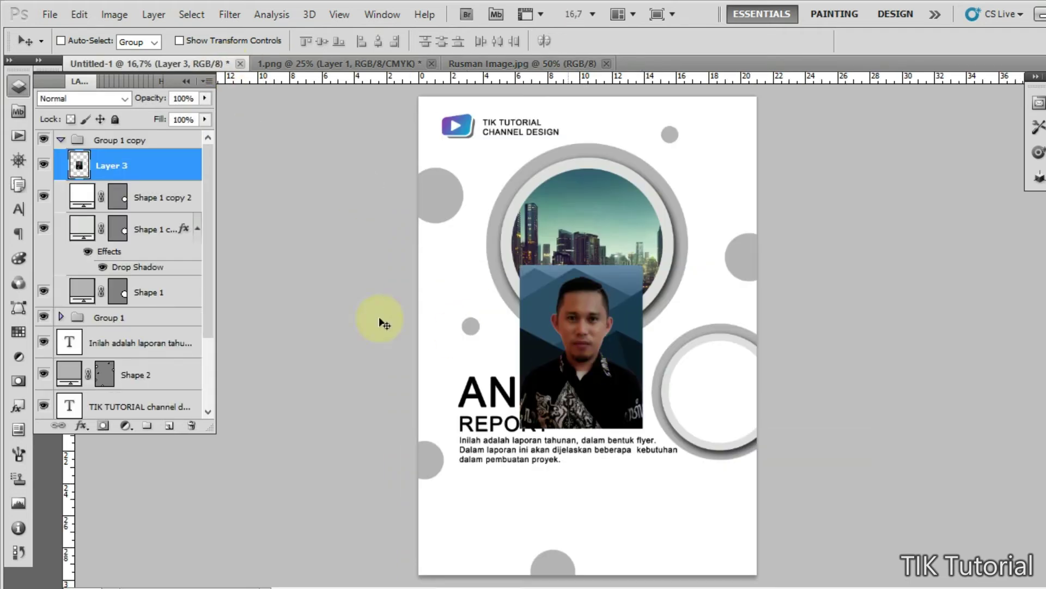
left_click_drag(571, 357, 708, 402)
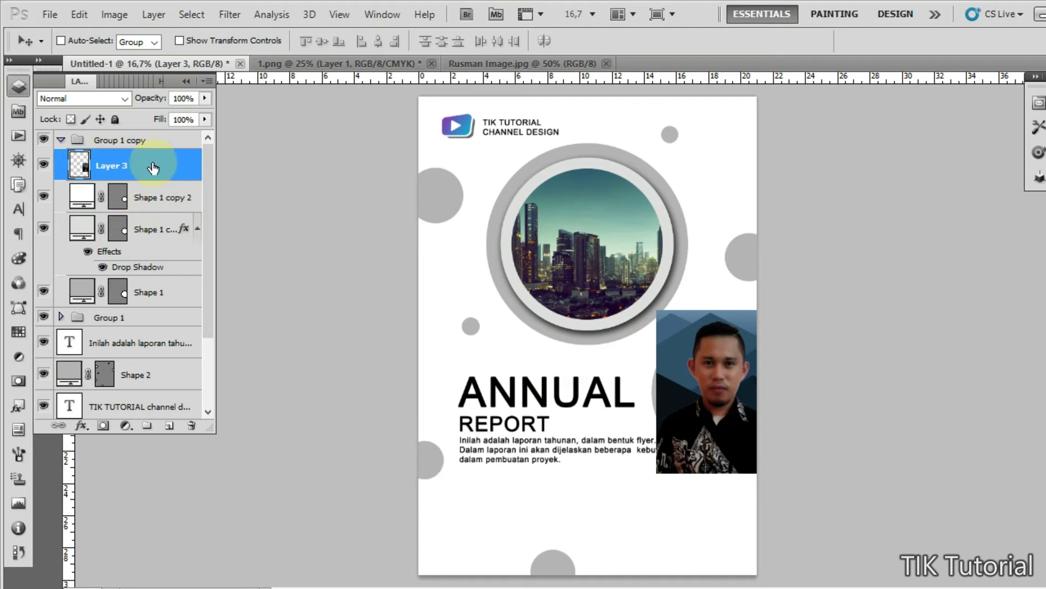
Step: Clip the portrait in Layer 3 into the Shape 1 copy 2 circle below it with a clipping mask
right_click(153, 163)
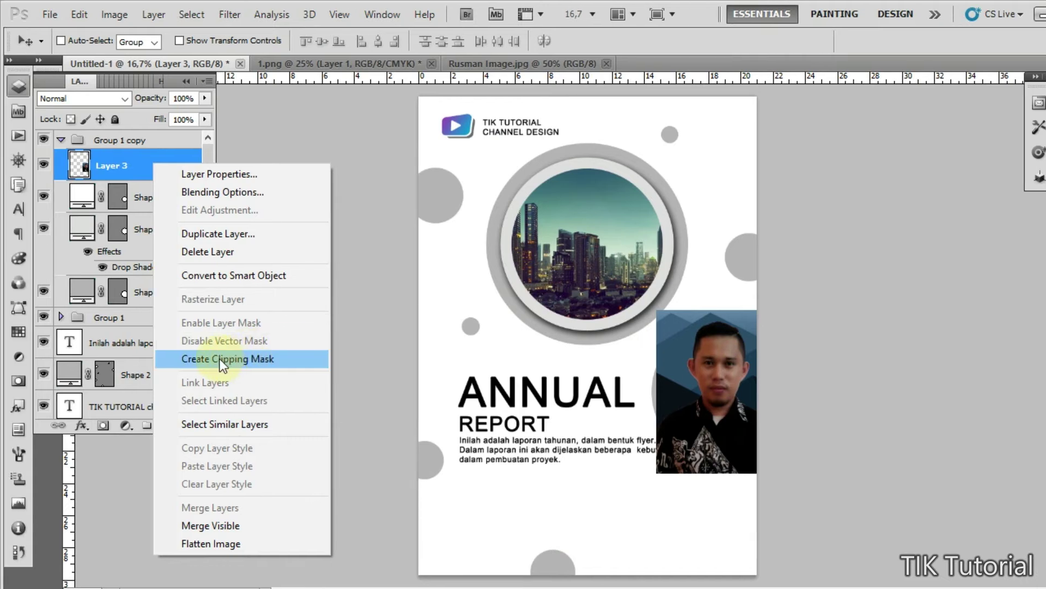
left_click(220, 359)
left_click_drag(718, 385, 710, 398)
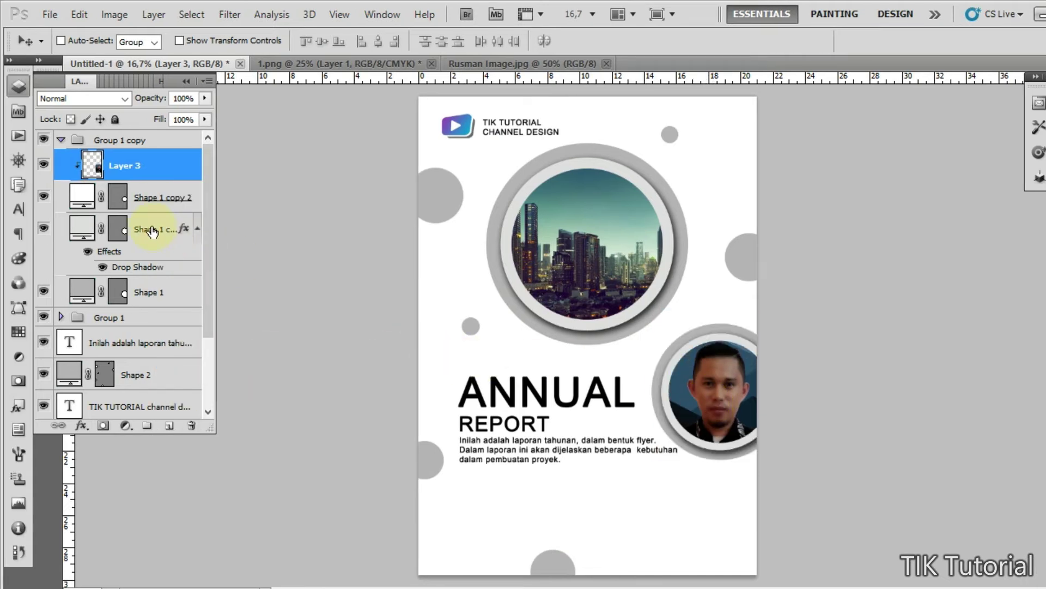
Step: Scale the clipped portrait to about 85.6% and position the man's face in the middle of the small circle
key("ctrl+t")
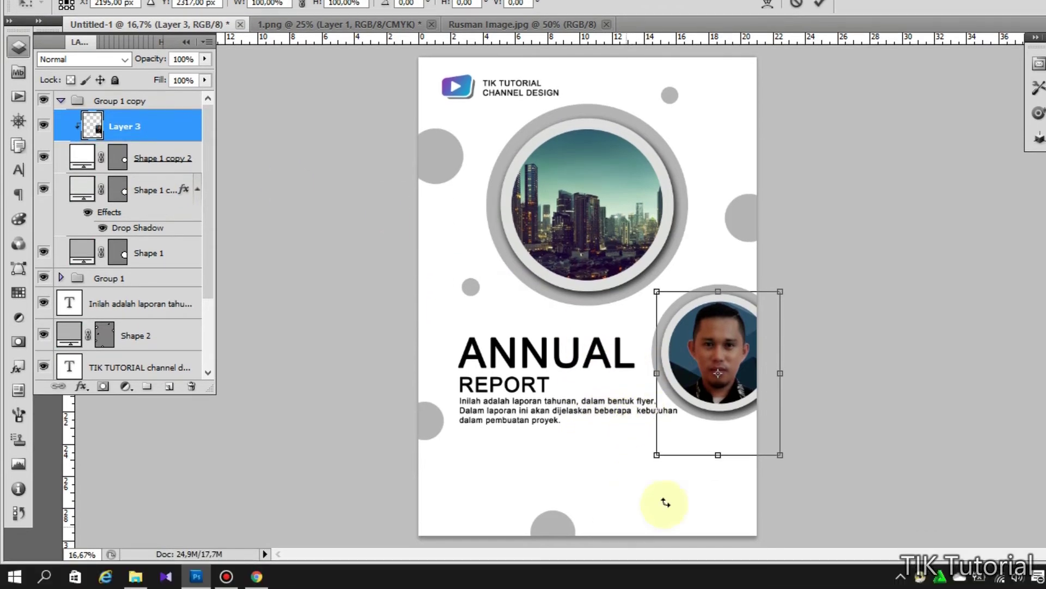
left_click_drag(654, 462, 666, 434)
left_click_drag(699, 401, 695, 423)
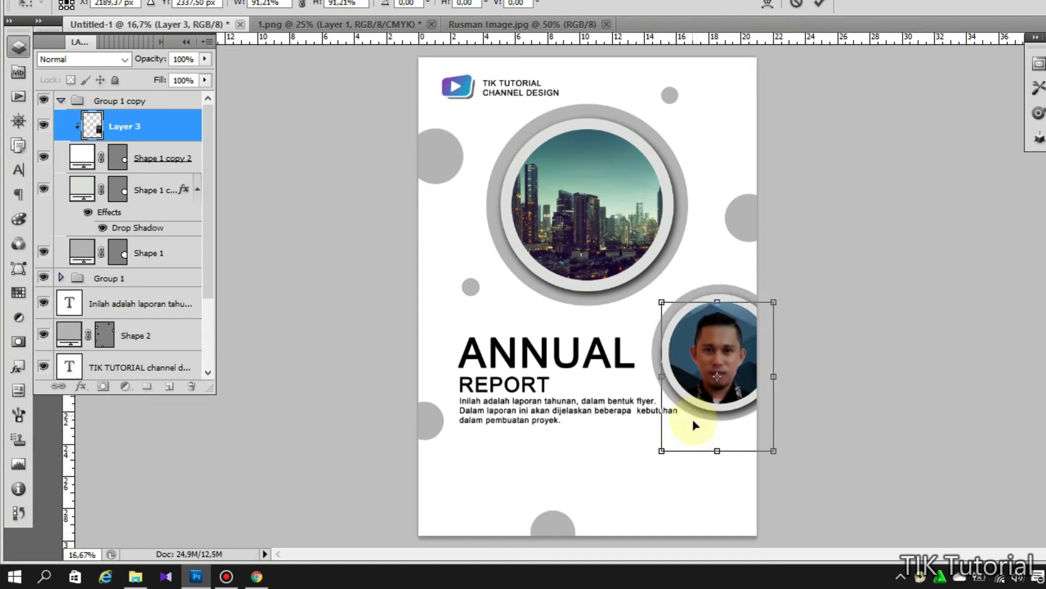
key("Up")
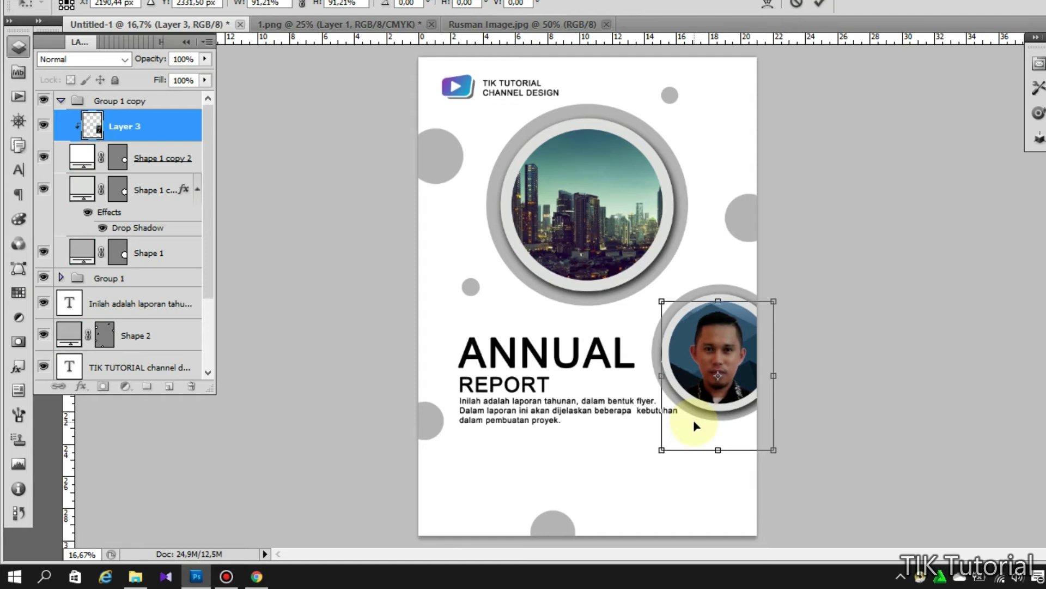
left_click_drag(662, 449, 669, 441)
key("Up")
key("Up")
key("Left")
key("Left")
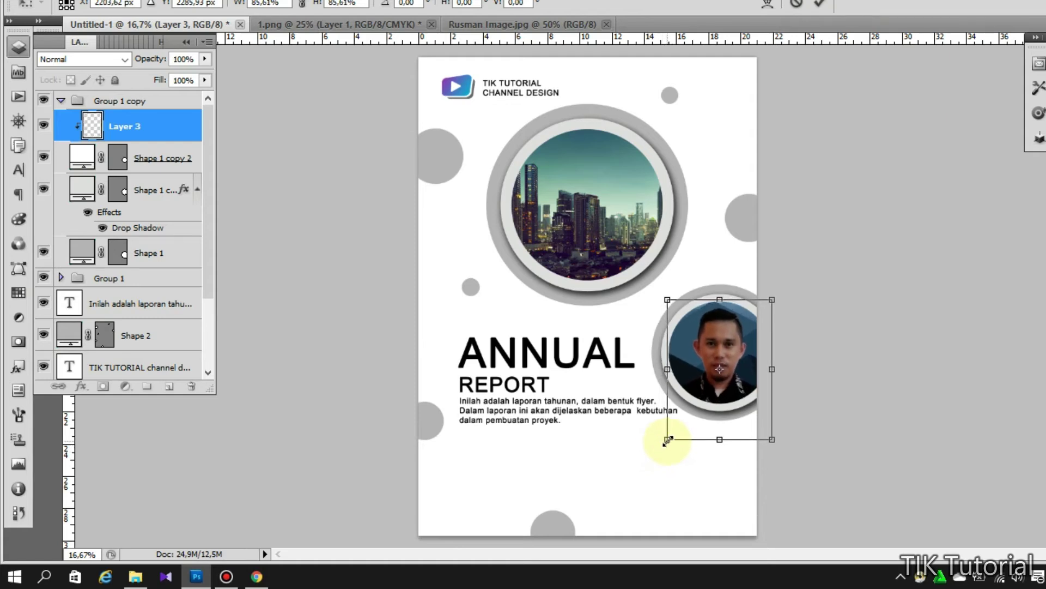
key("Return")
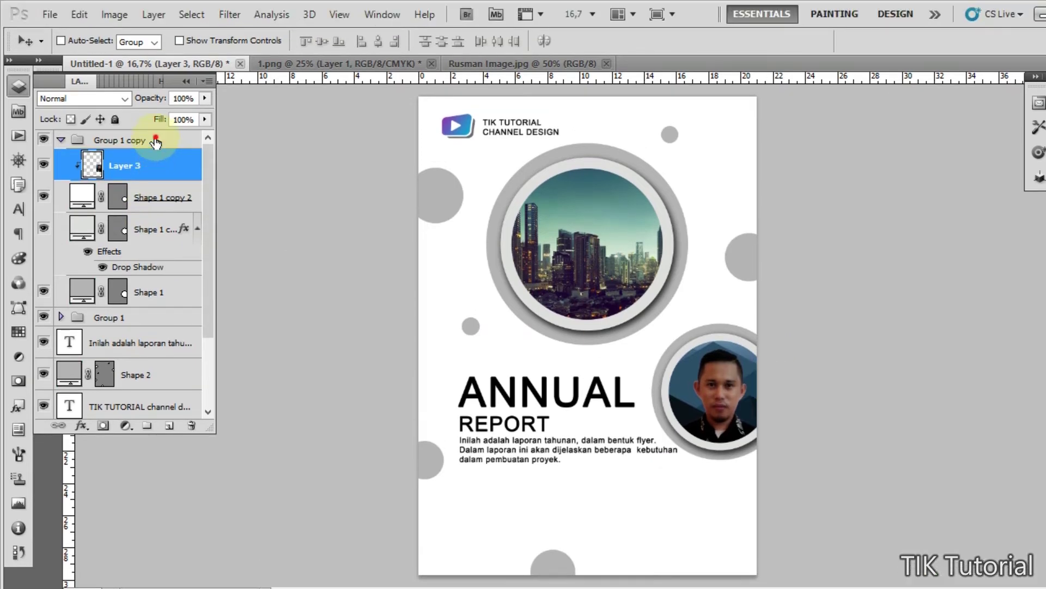
Step: Move the whole Group 1 copy slightly up and inward so the portrait circle still overlaps the page's right edge
left_click(155, 100)
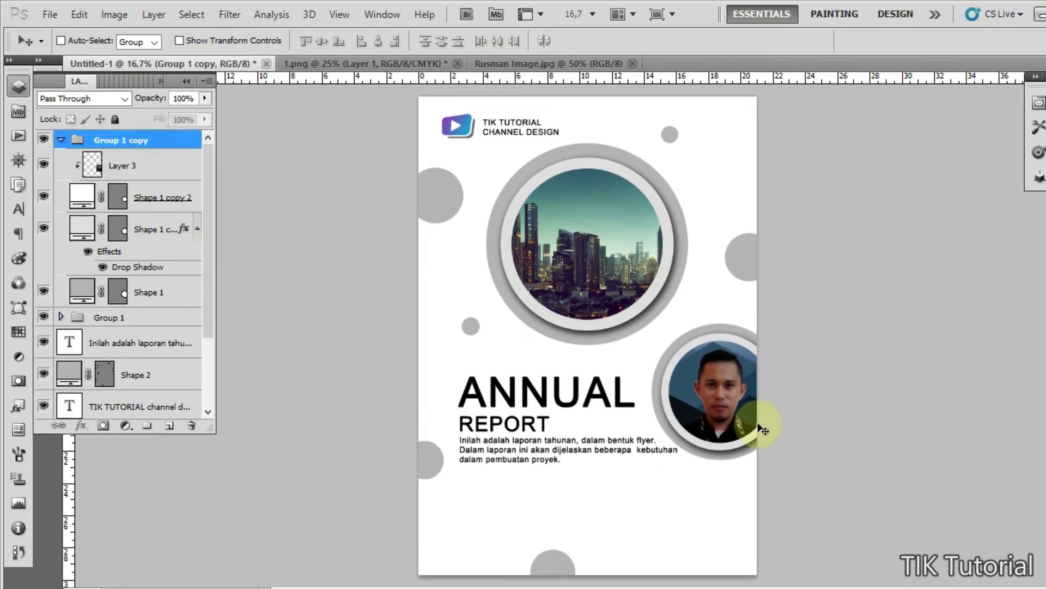
left_click_drag(733, 430, 703, 416)
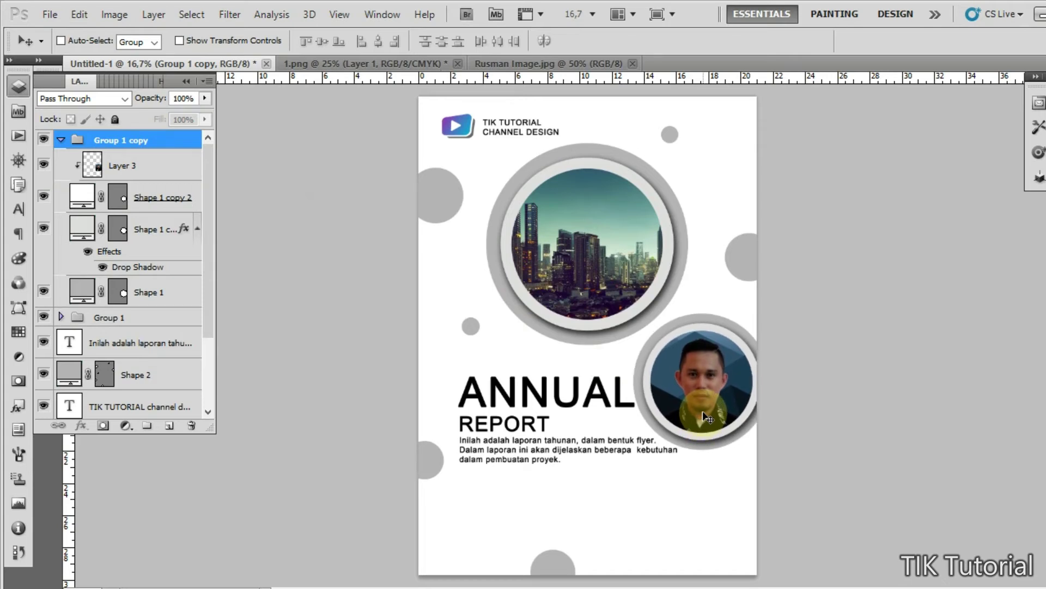
left_click_drag(697, 401, 710, 402)
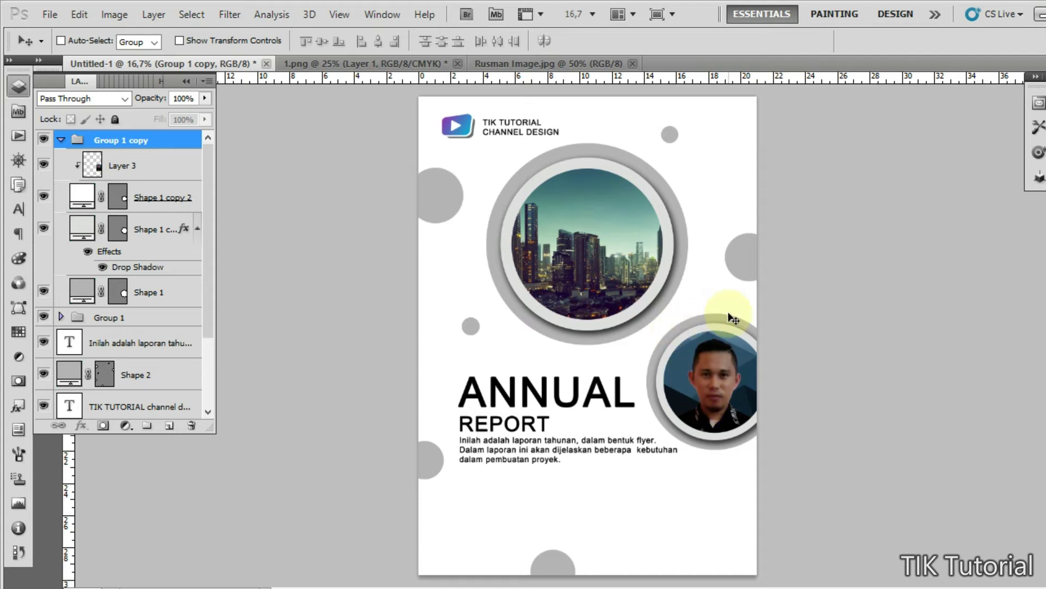
Step: Select the Shape 2 layer with the gray decorative circles and dismiss its path outlines
left_click(670, 136, "ctrl")
key("p")
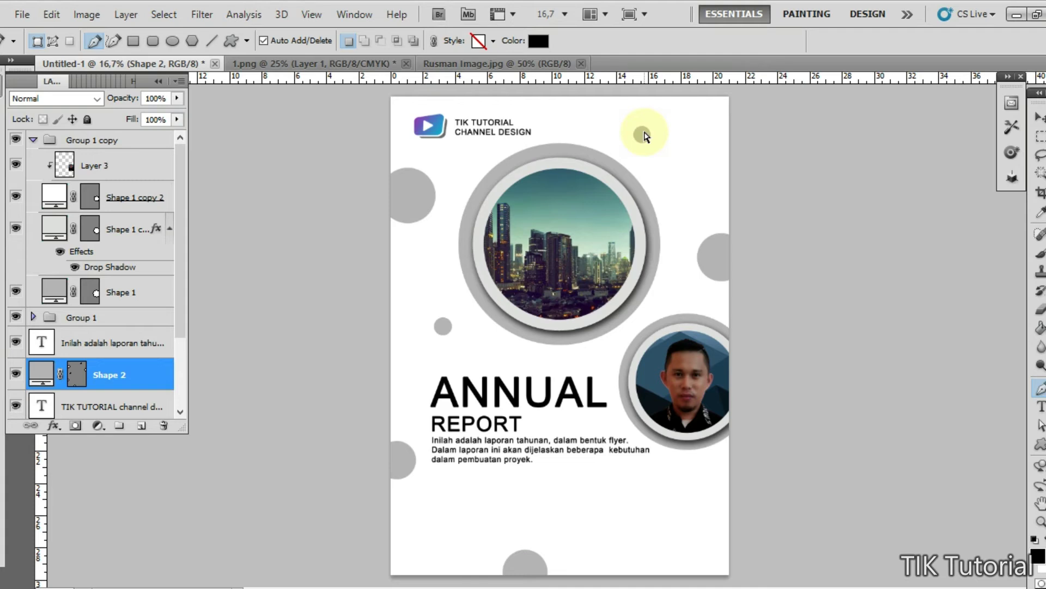
left_click(644, 136, "ctrl")
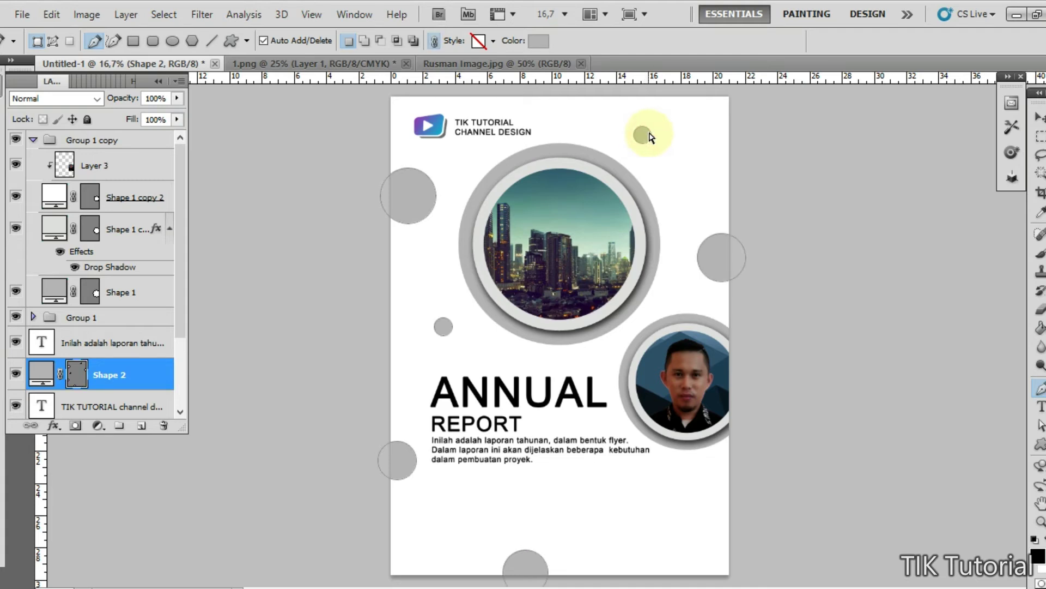
key("Return")
key("Return")
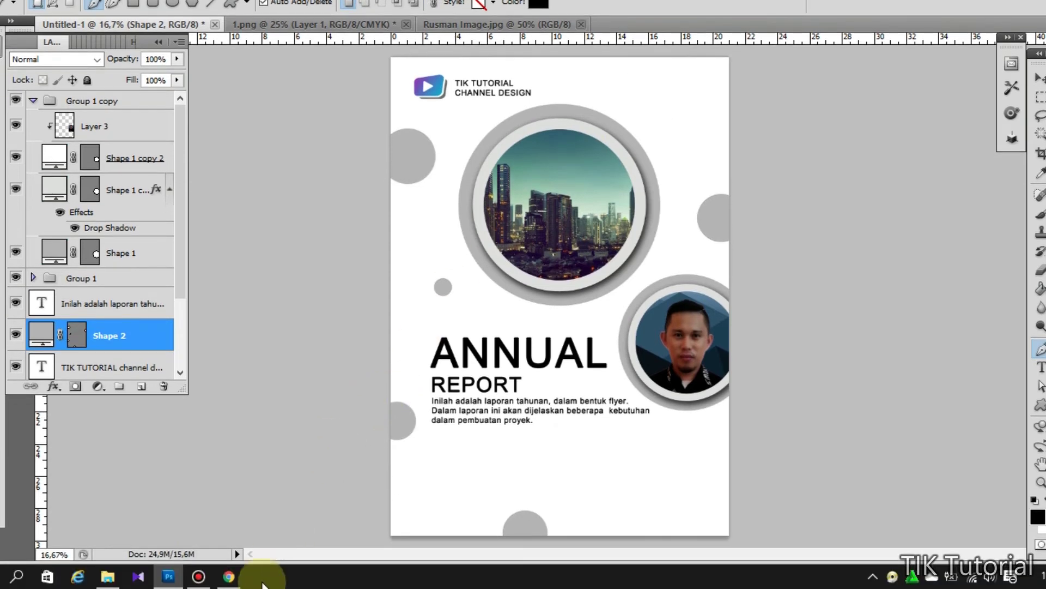
mouse_move(225, 575)
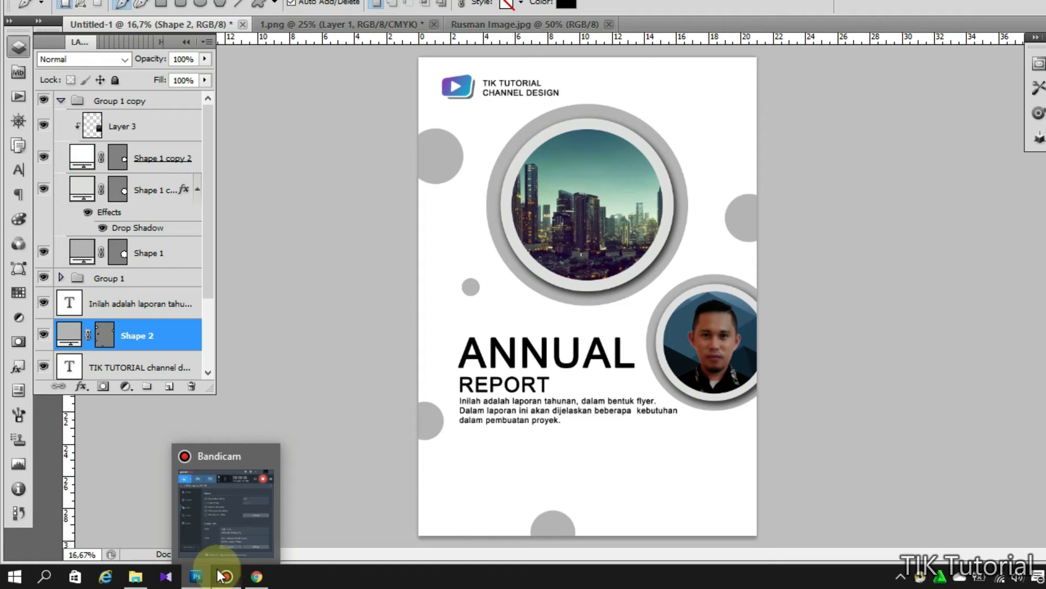
left_click(226, 577)
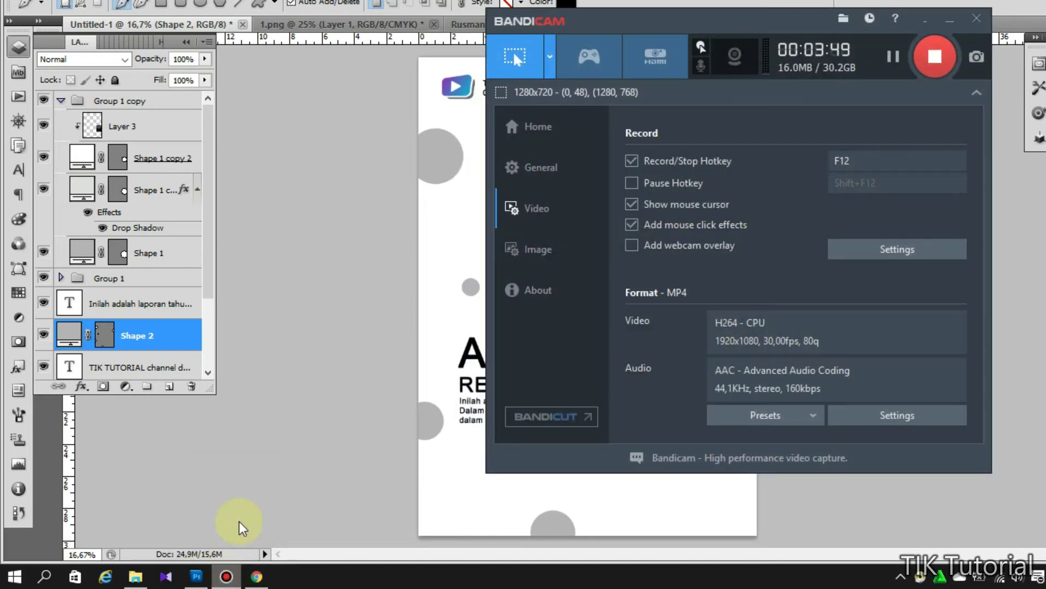
left_click(877, 57)
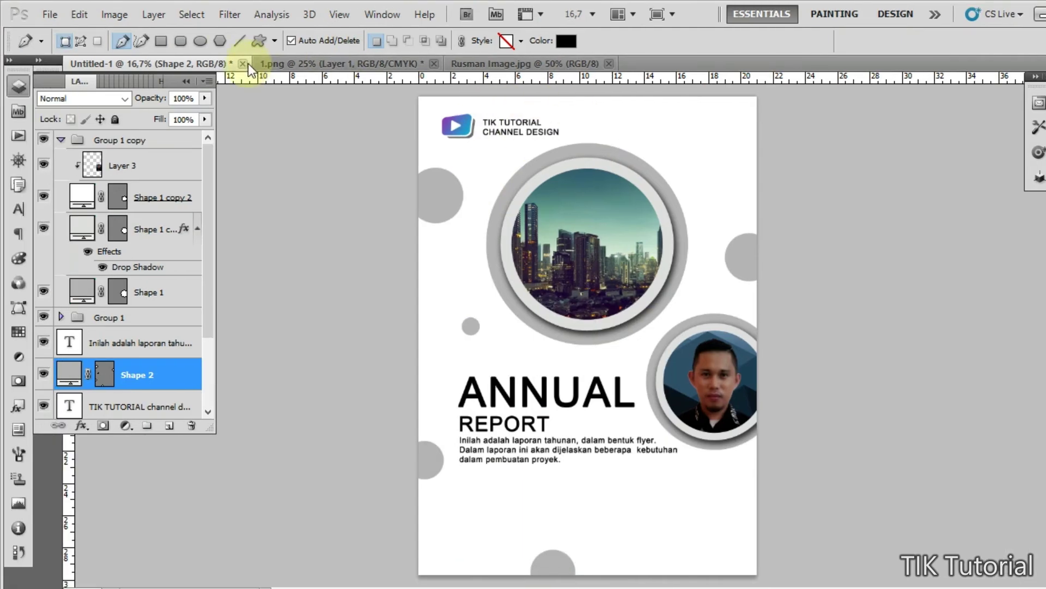
Step: Draw a circle with the Ellipse tool, scale it to about 117% and place it overlapping the page's top-right corner
left_click(200, 40)
left_click_drag(654, 102, 674, 128)
left_click_drag(604, 128, 639, 122)
key("v")
key("ctrl+t")
left_click_drag(604, 163, 630, 146)
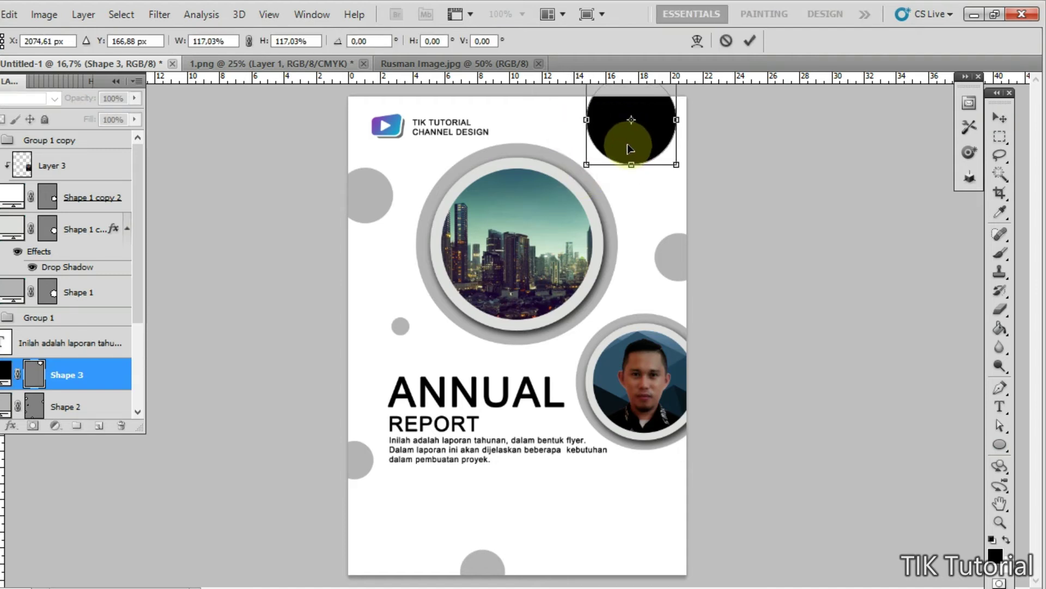
left_click_drag(653, 157, 671, 162)
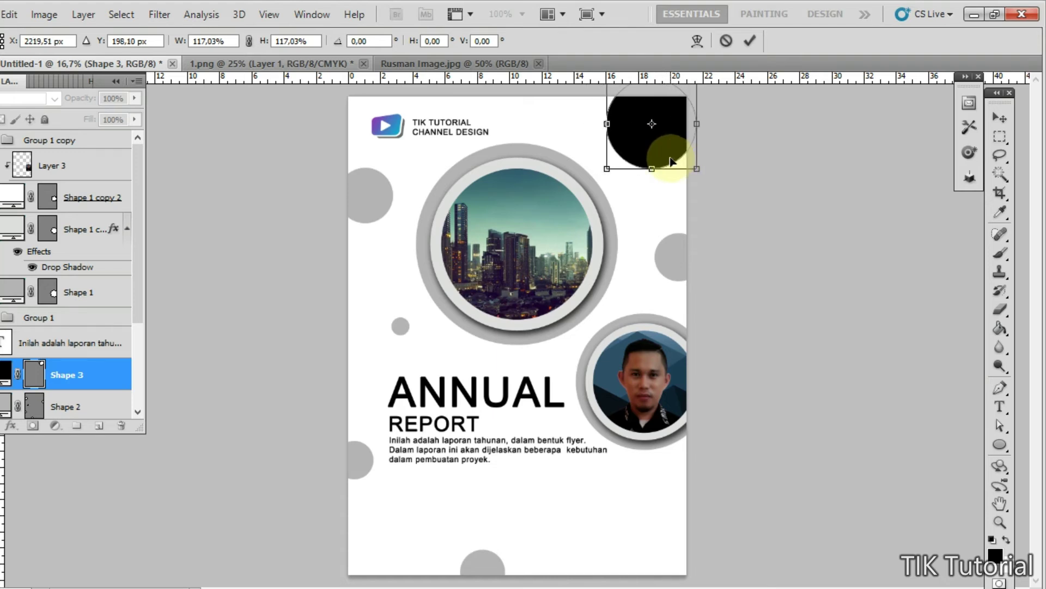
key("Return")
Step: Change the new corner circle's fill color to a dark blue and hide its path outline
key("p")
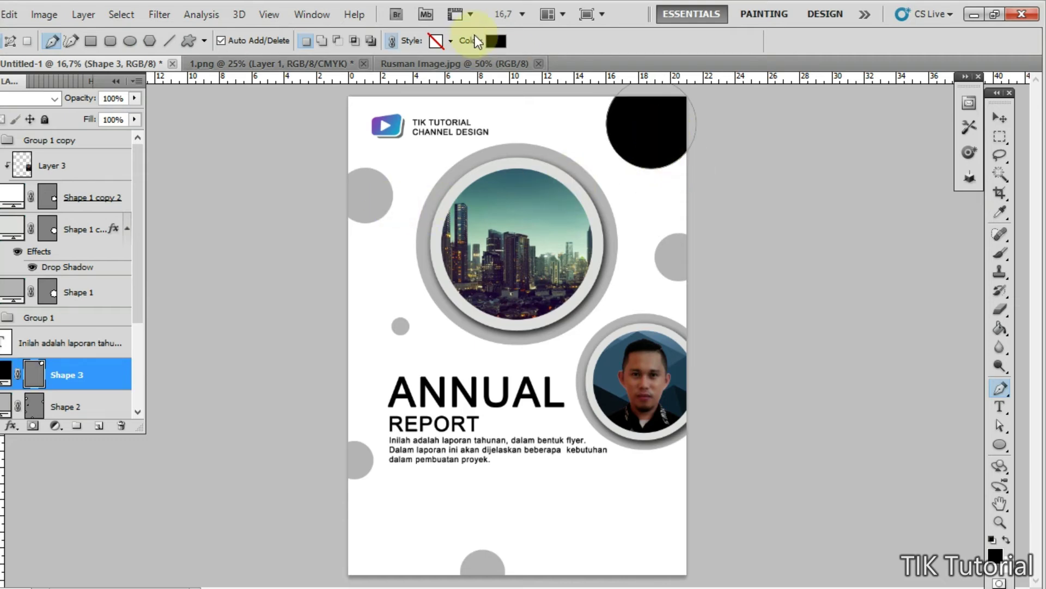
left_click(496, 42)
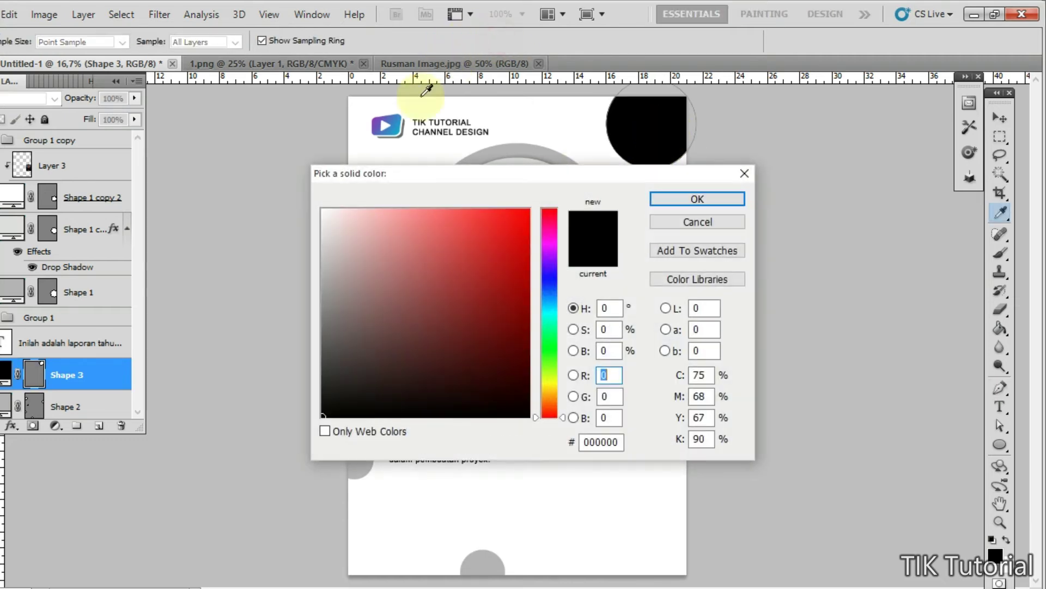
left_click(375, 126)
left_click_drag(426, 269, 323, 318)
left_click(552, 296)
left_click_drag(515, 266, 465, 309)
left_click(727, 200)
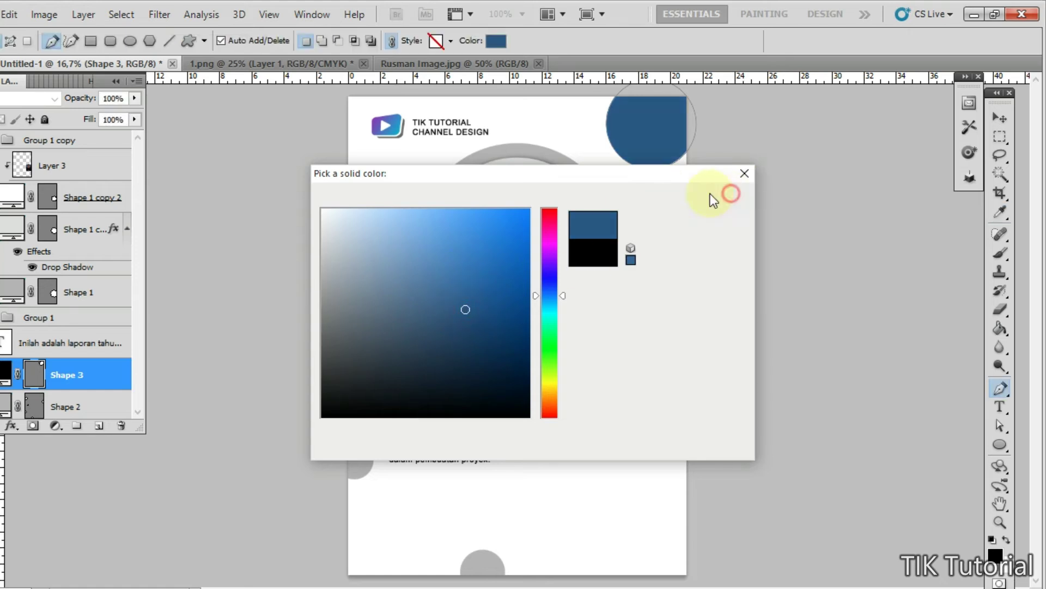
key("Return")
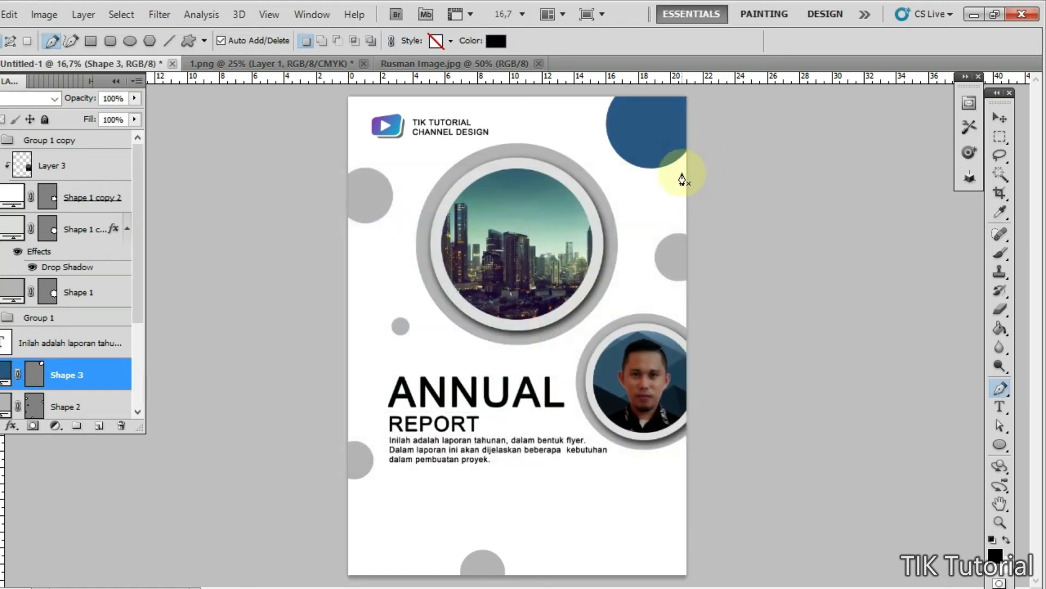
Step: Add the text "2021" on the blue corner circle and color it white (ffffff)
key("t")
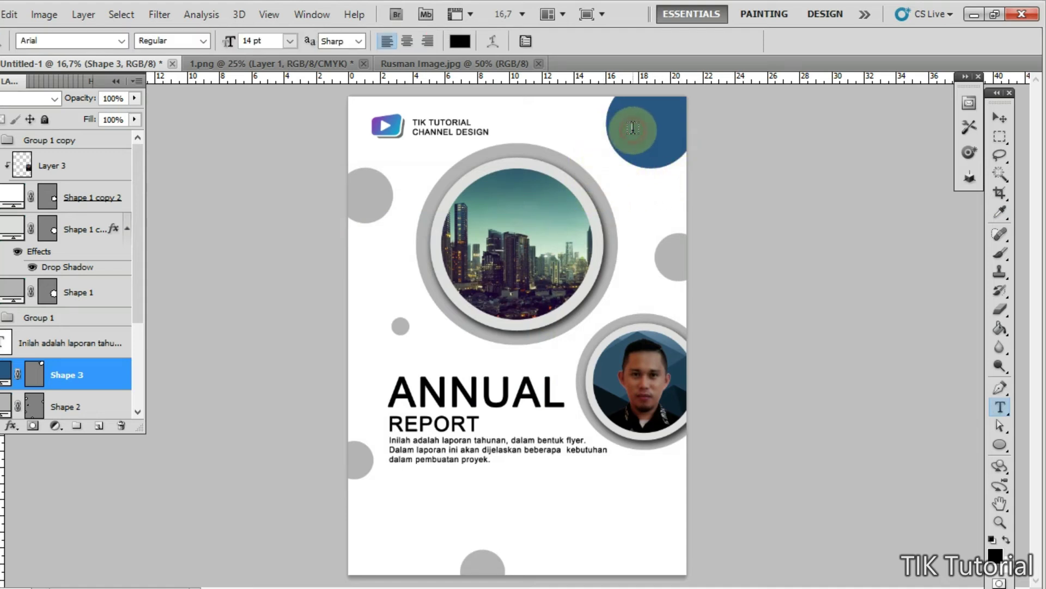
left_click(633, 128)
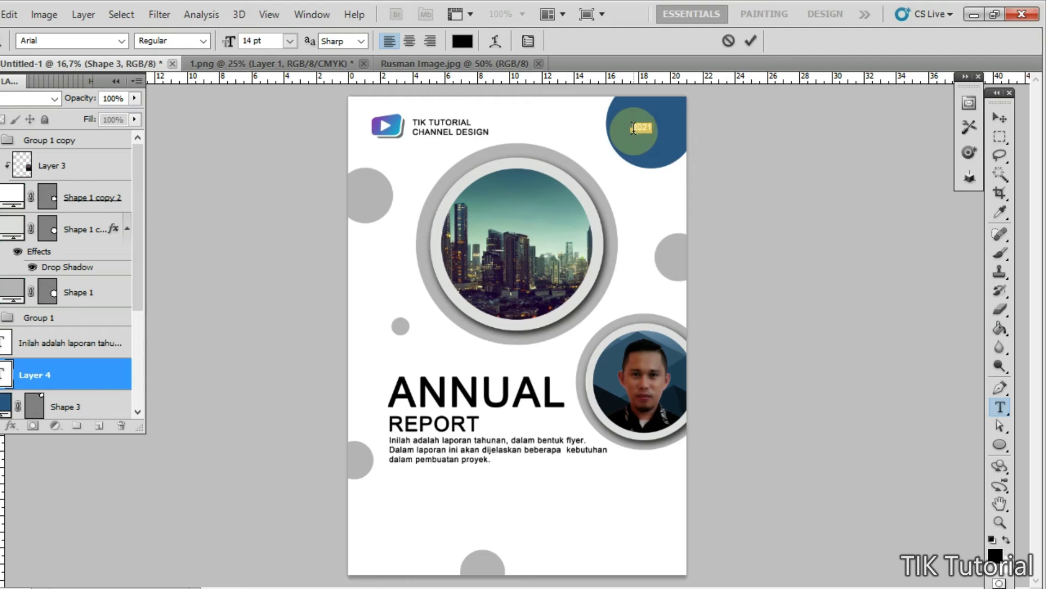
left_click(462, 41)
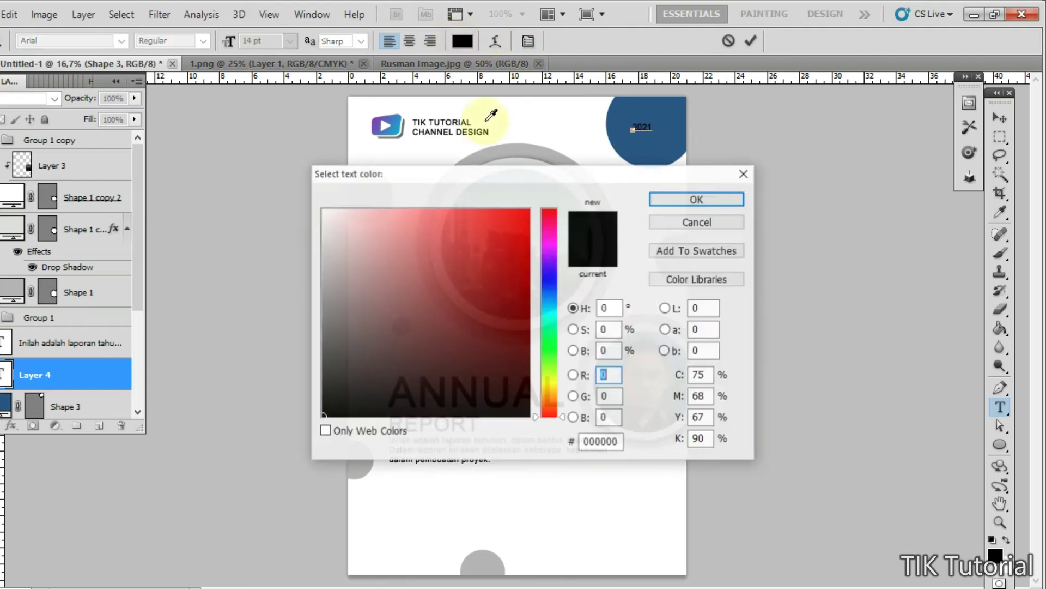
left_click_drag(370, 242, 321, 209)
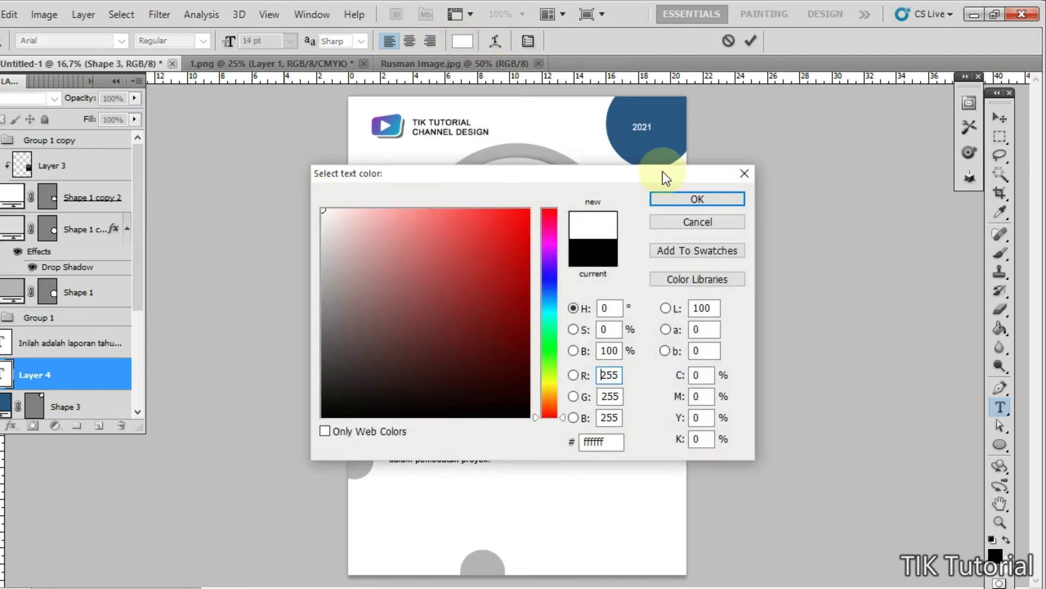
left_click(683, 197)
Step: Set the "2021" text to 48 pt, show its character settings and move it fully onto the blue circle
left_click(287, 41)
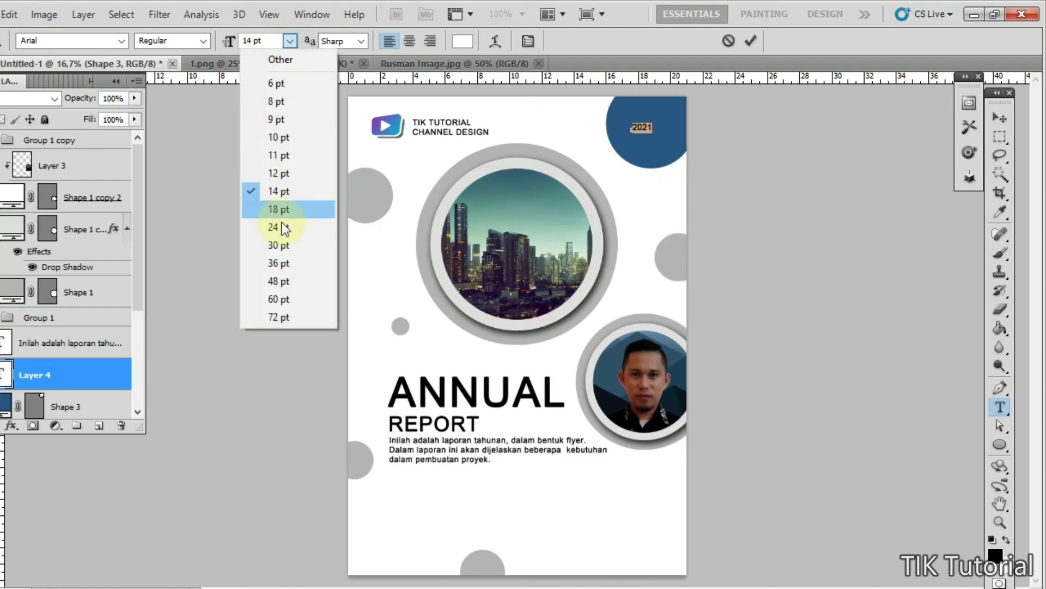
left_click(279, 280)
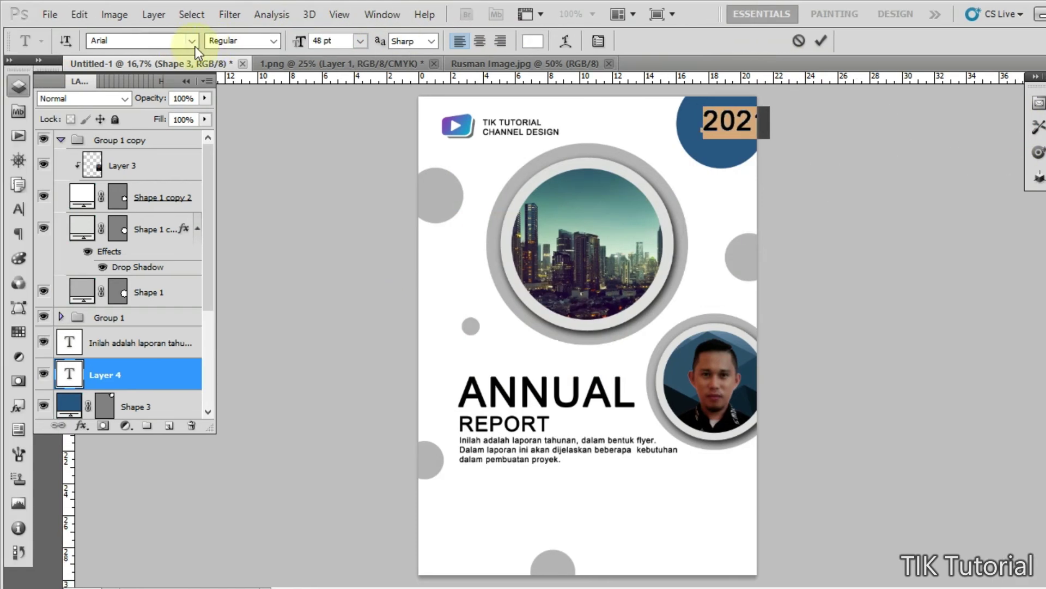
left_click(598, 41)
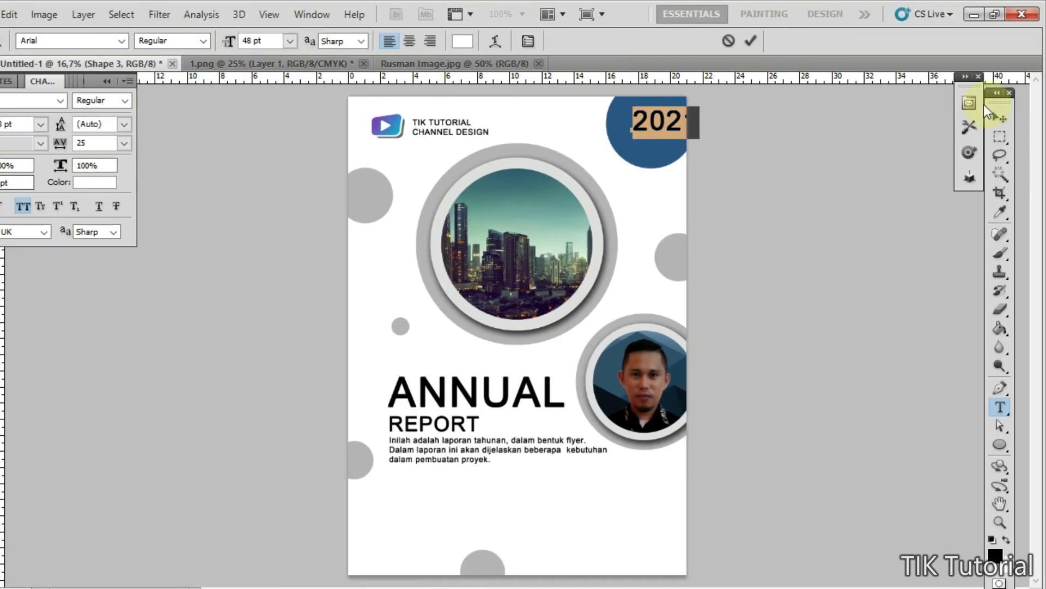
left_click(1001, 120)
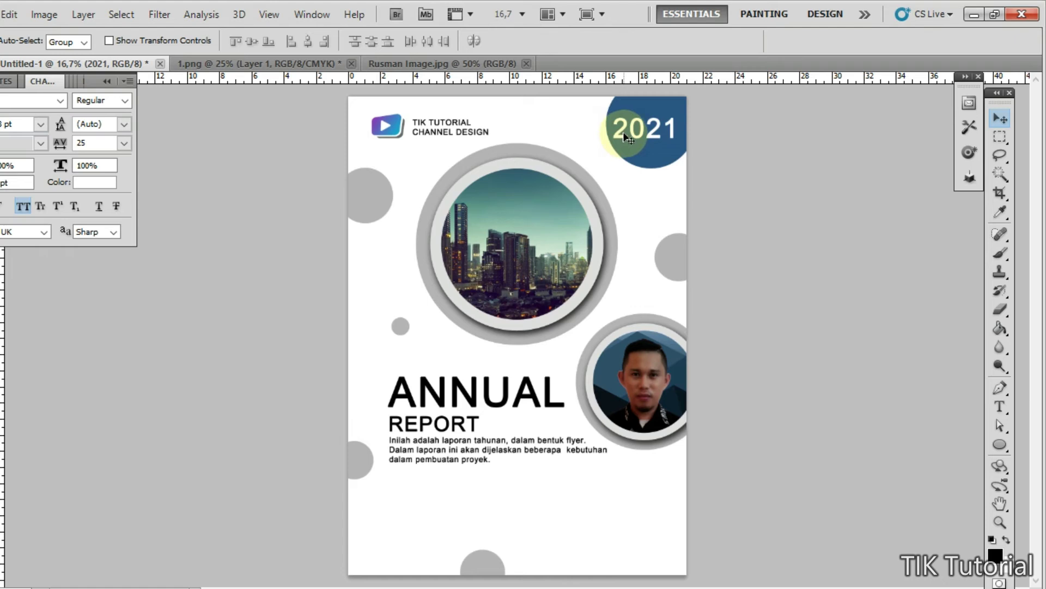
Step: Reduce the "2021" text to 36 pt and reposition it in the middle of the blue circle's visible part
key("t")
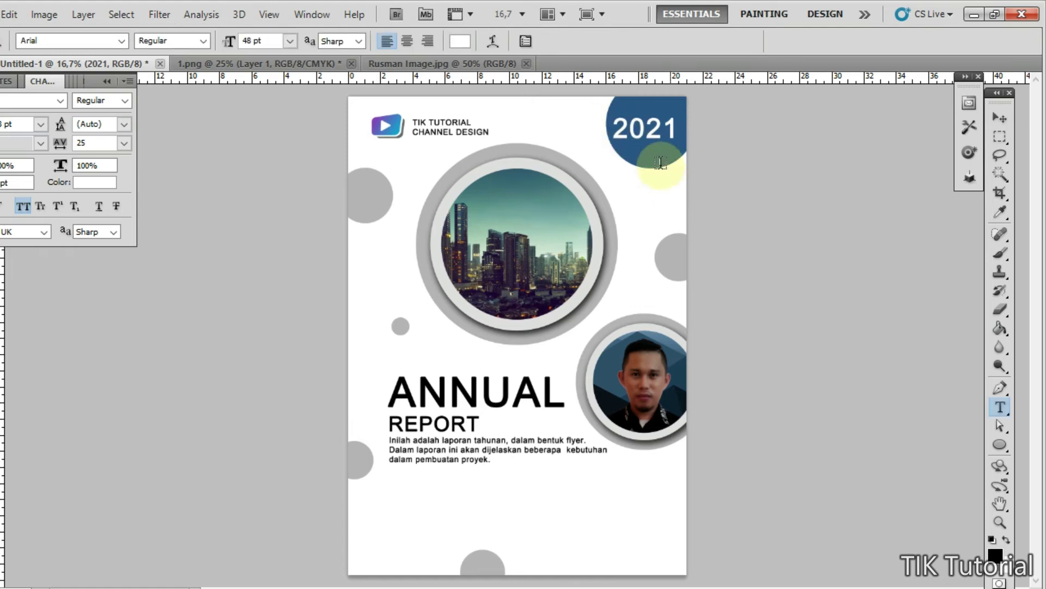
left_click(658, 133)
key("ctrl+a")
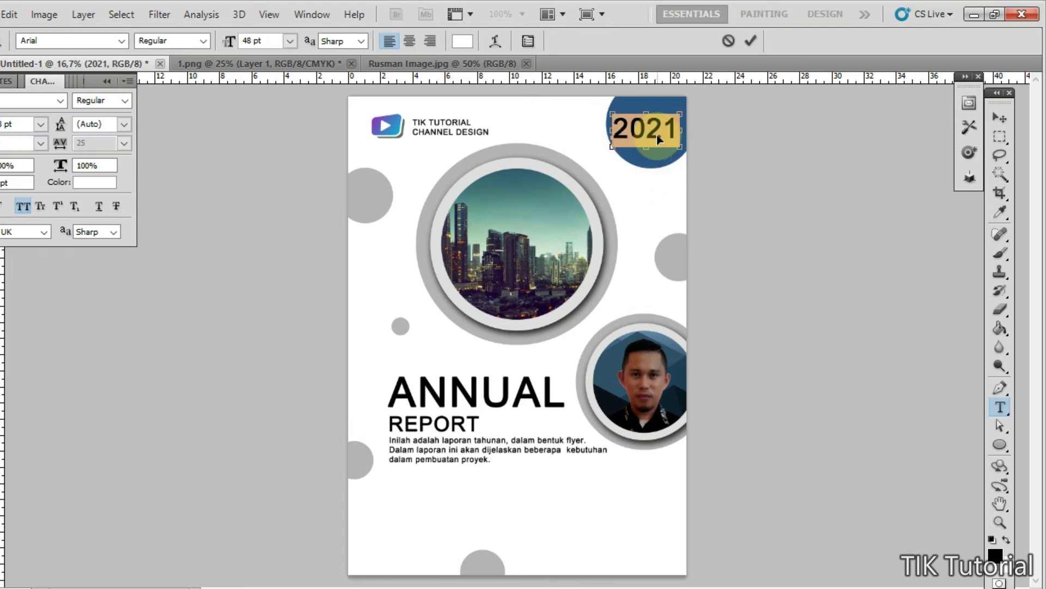
left_click(290, 41)
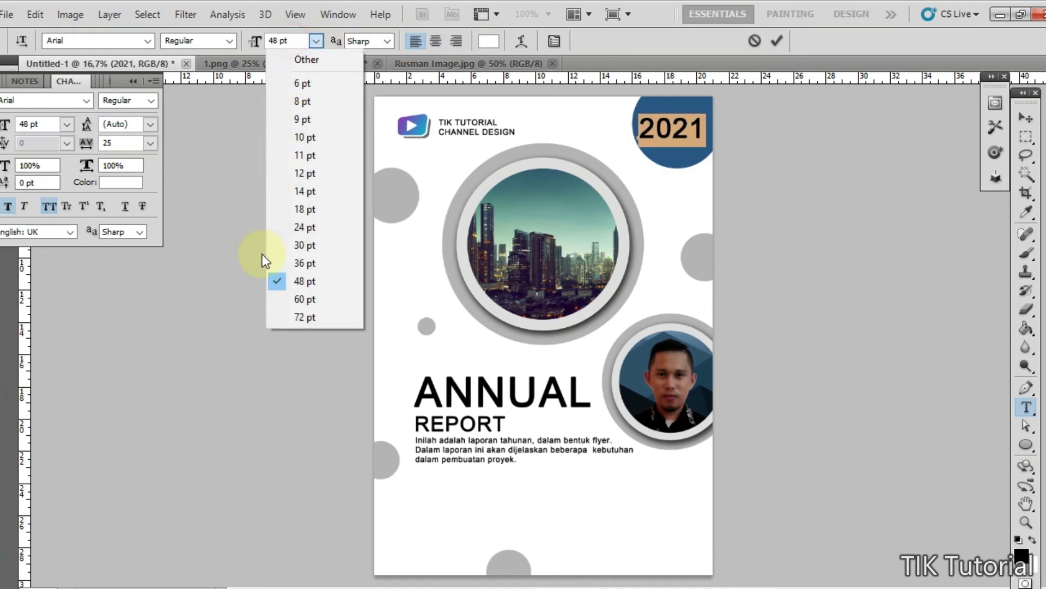
left_click(260, 266)
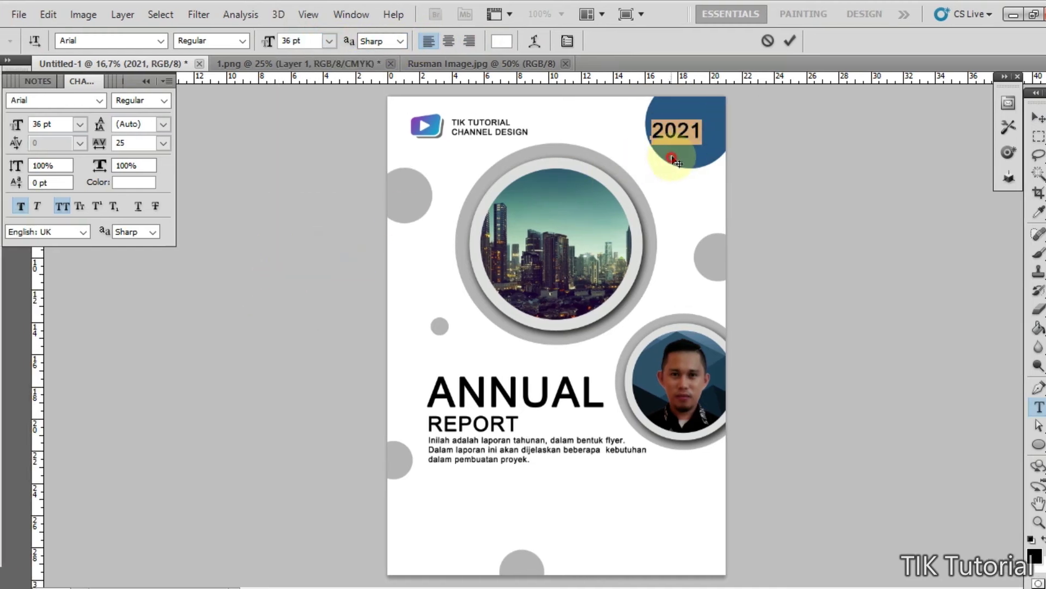
left_click_drag(673, 159, 683, 154)
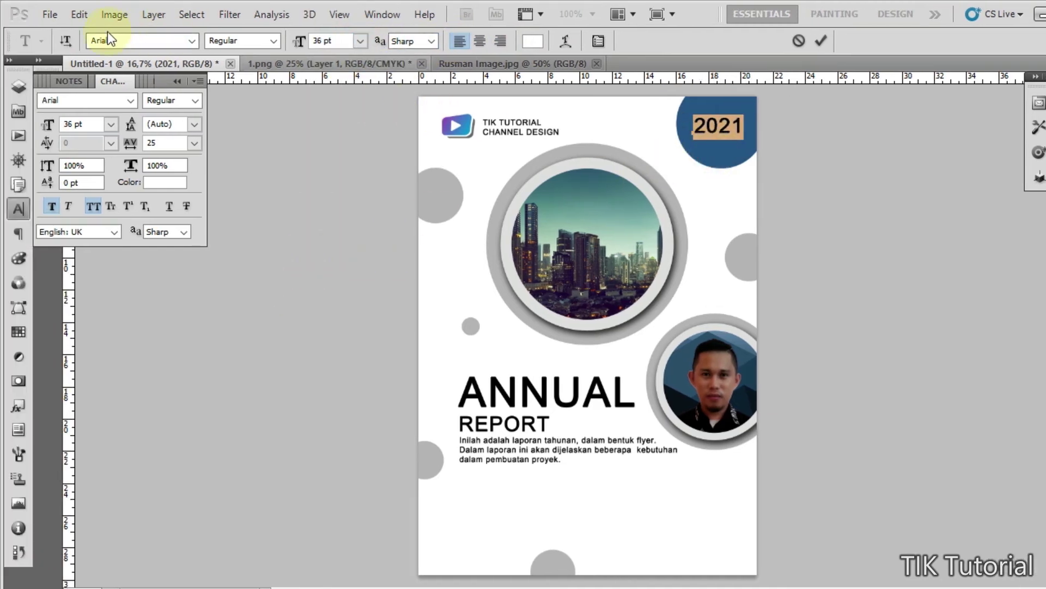
Step: Try Arial Rounded MT Bold on the "2021" text and settle on the Boulder font
left_click(192, 41)
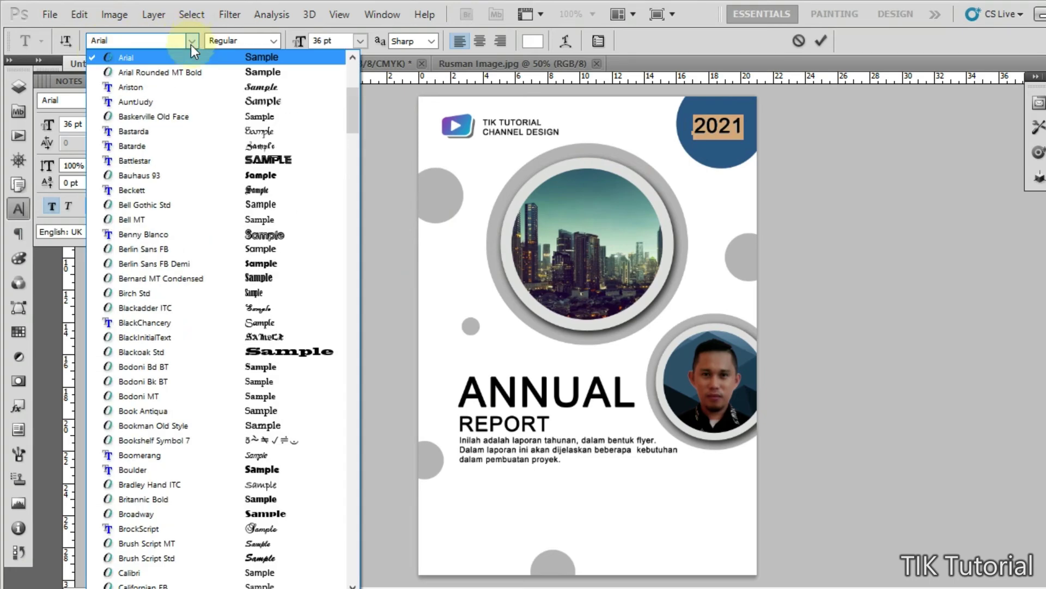
left_click(205, 73)
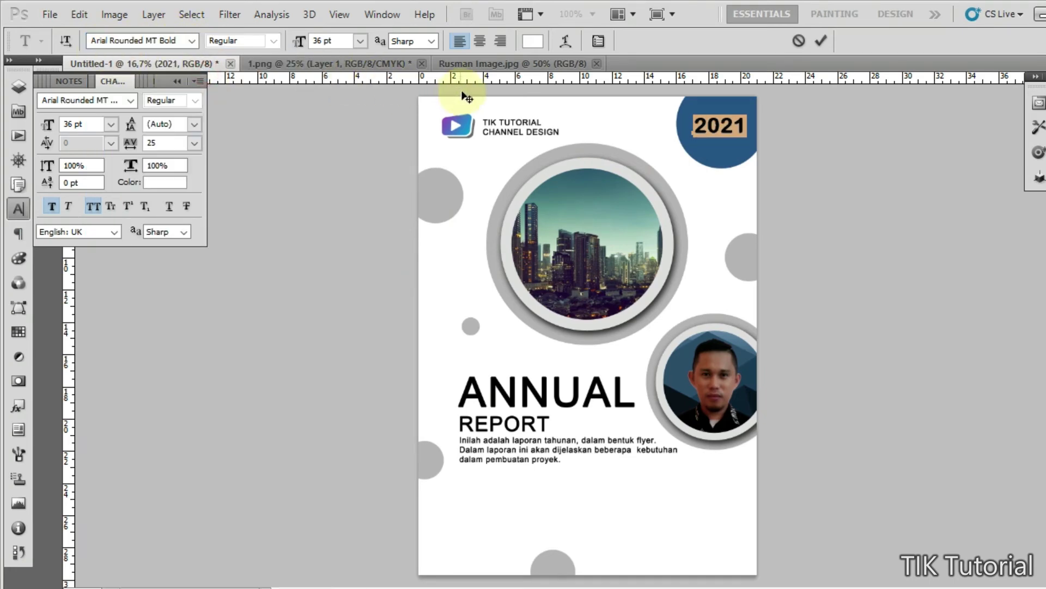
left_click(188, 41)
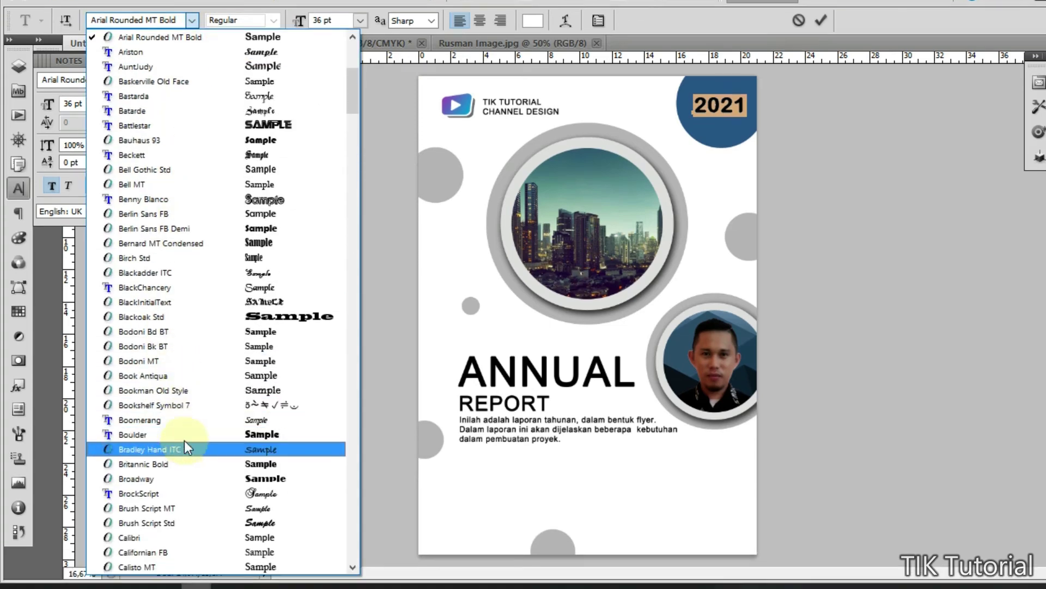
left_click(184, 454)
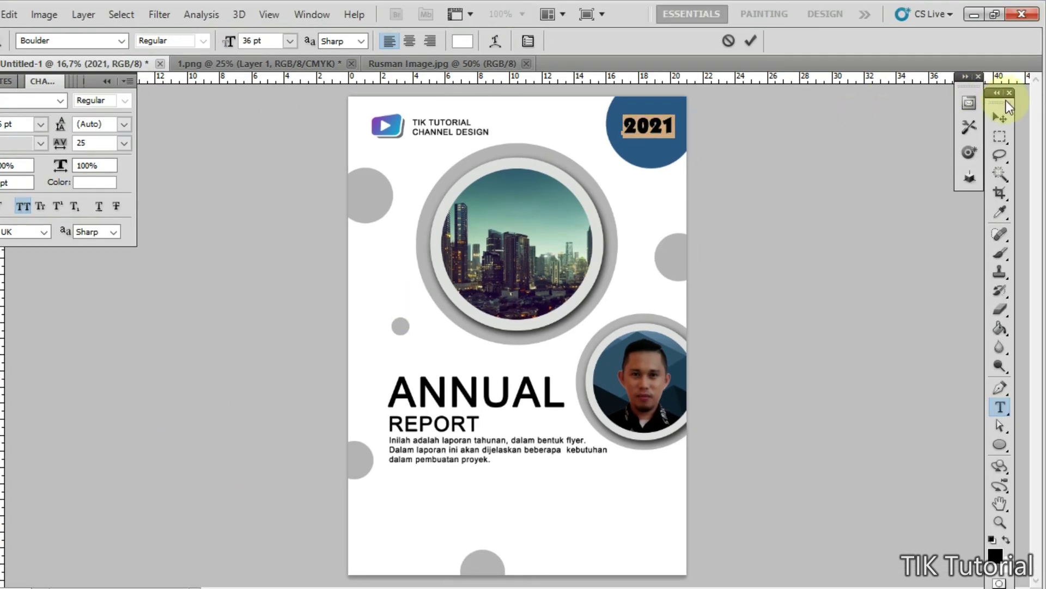
left_click(1002, 119)
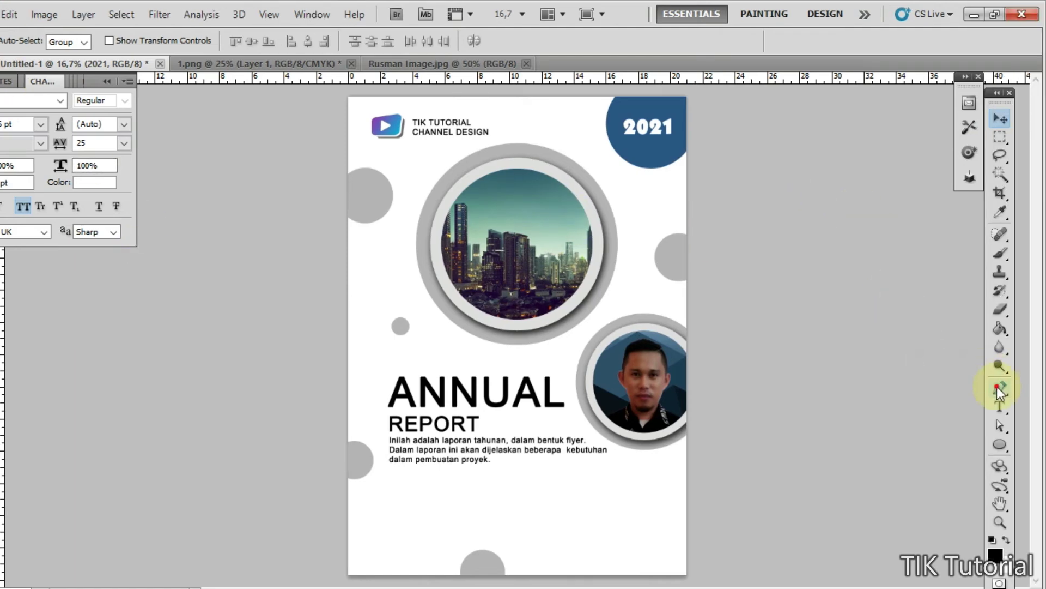
Step: Draw a gray rounded bar with 869 px radius and rotate it about -39° to link the large photo circle with the blue corner circle
left_click(998, 388)
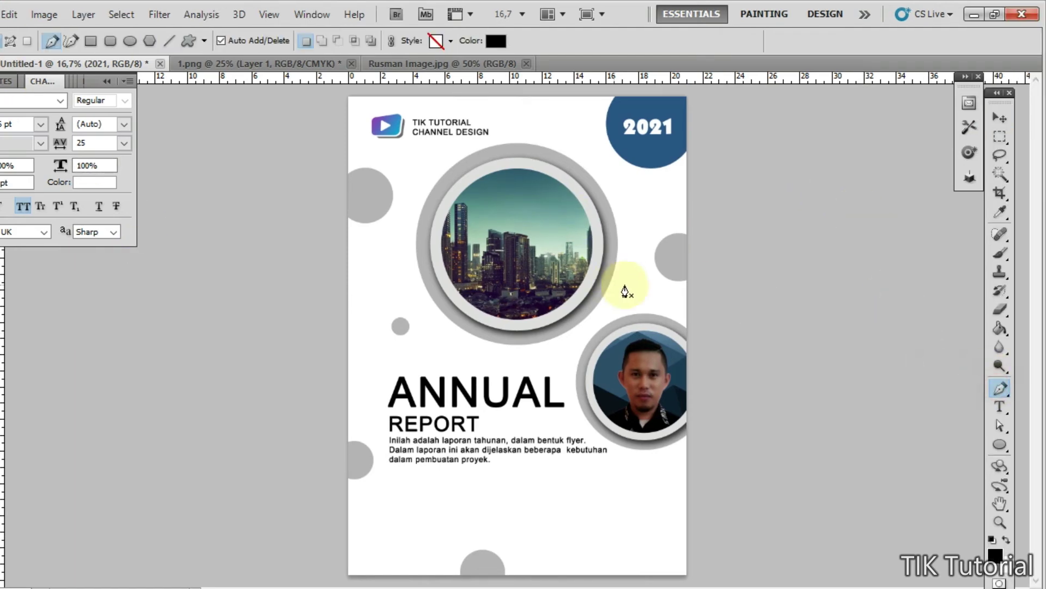
left_click(497, 42)
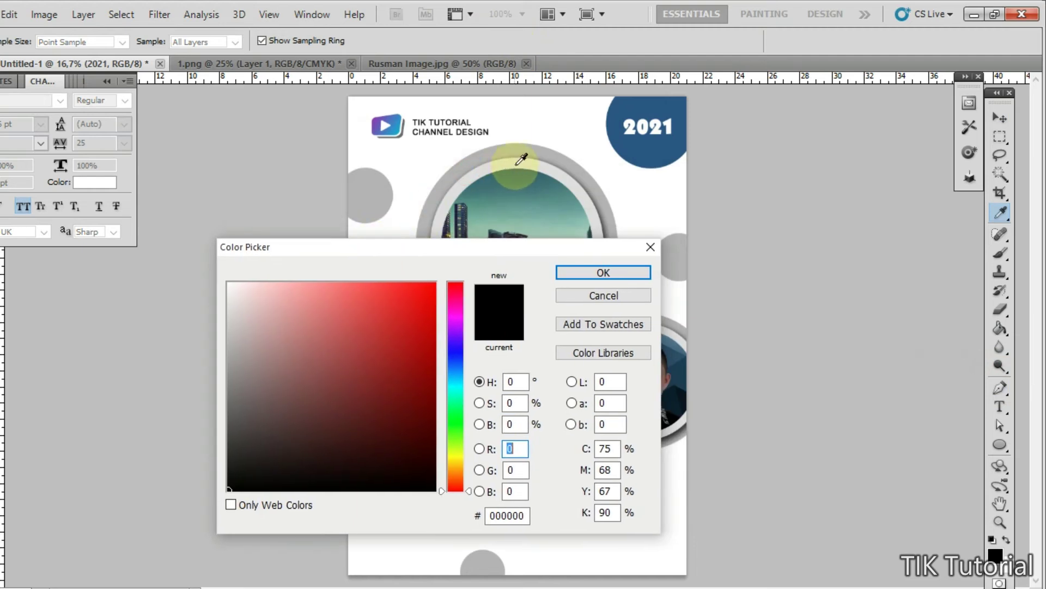
left_click(525, 154)
left_click(589, 271)
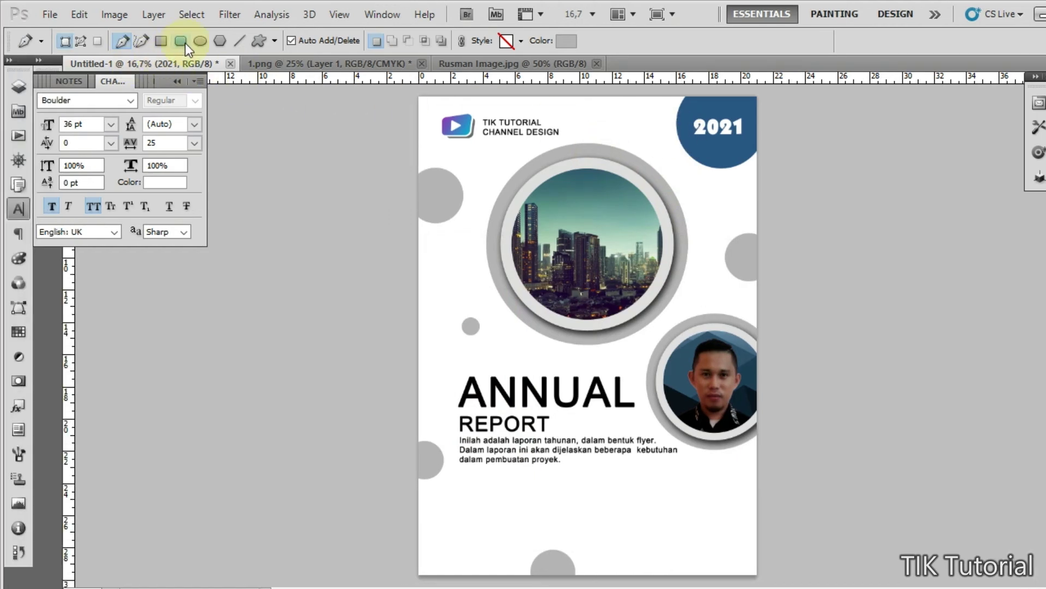
left_click(184, 42)
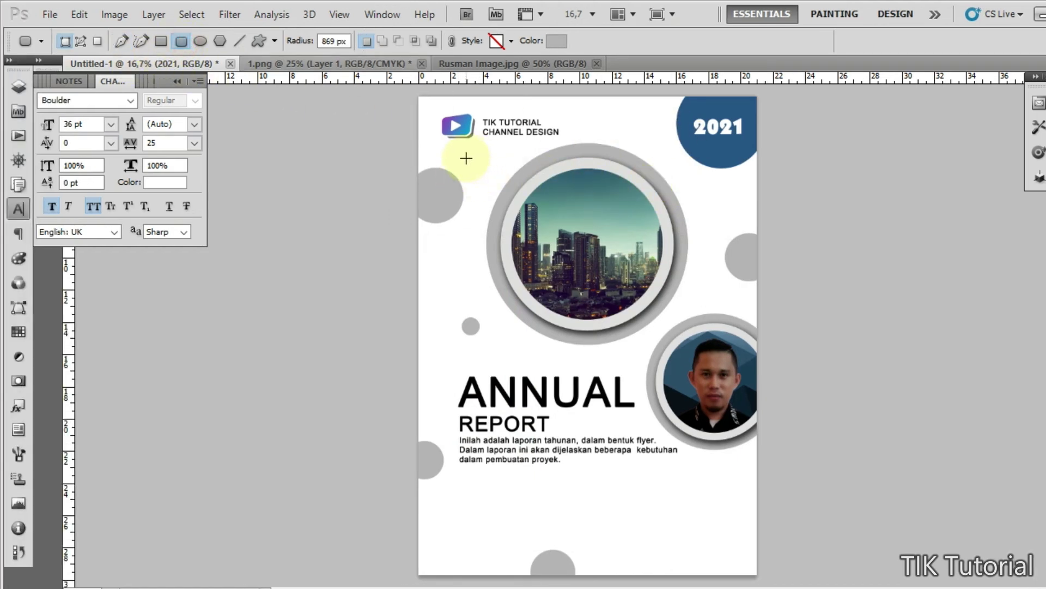
left_click_drag(466, 158, 677, 157)
key("ctrl+t")
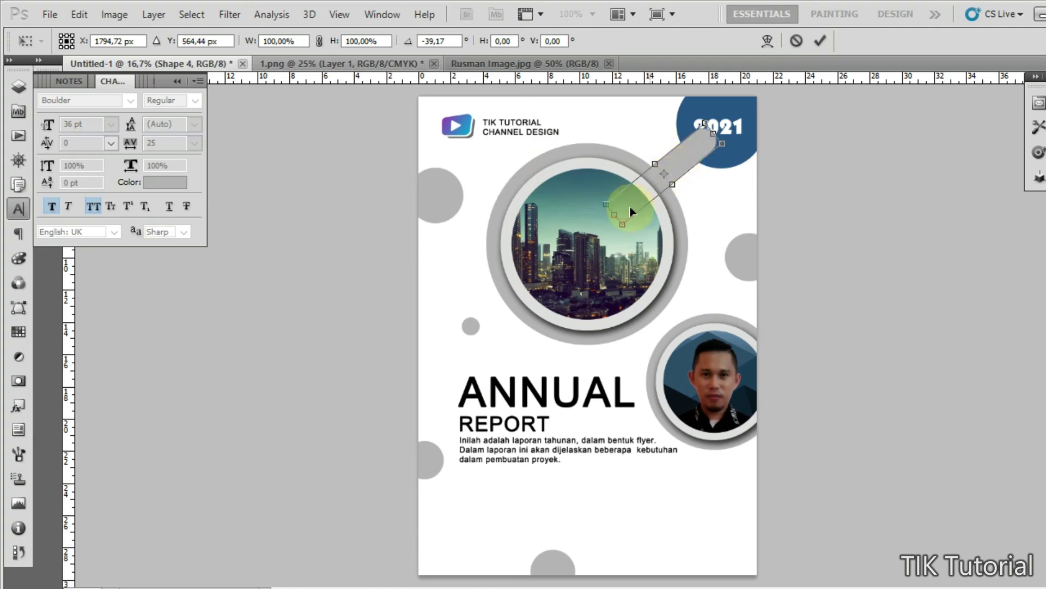
double_click(630, 212)
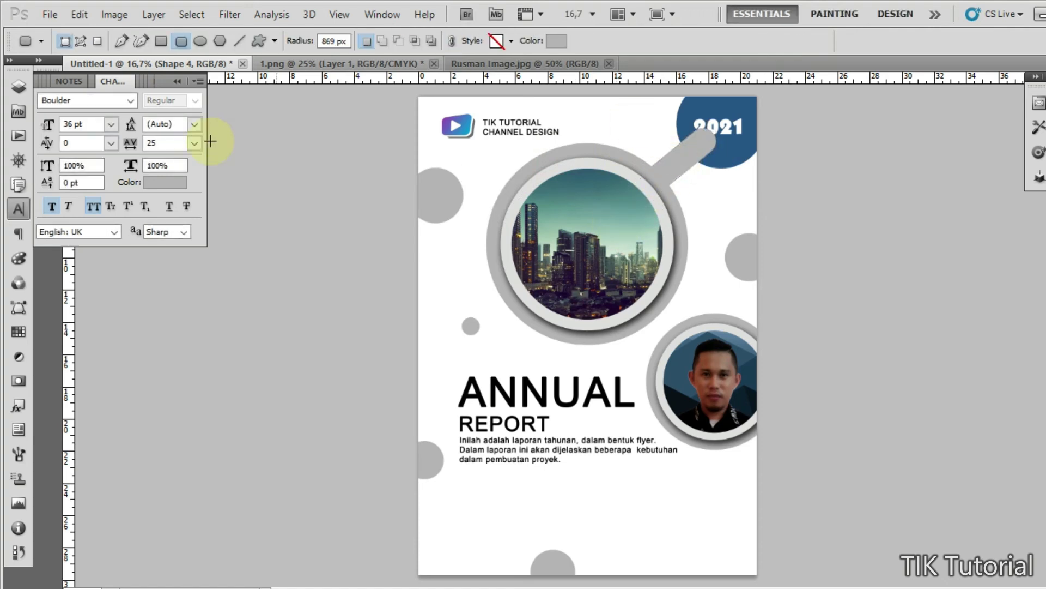
Step: Duplicate the blue corner circle's layer and recolor the lower copy to the flyer's gray (b3b3b3)
left_click(18, 86)
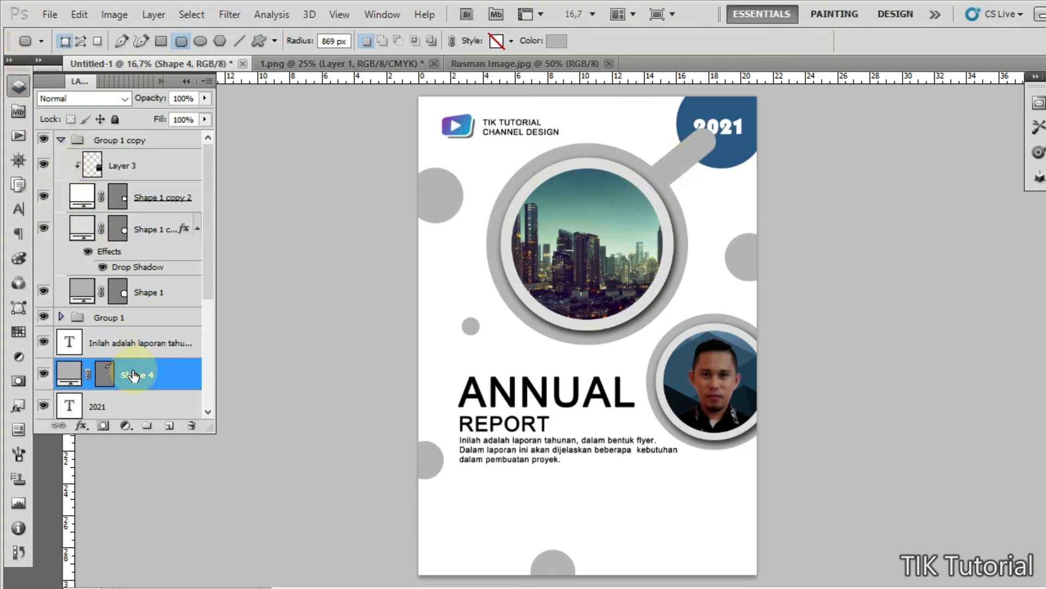
scroll(131, 365, "down", 3)
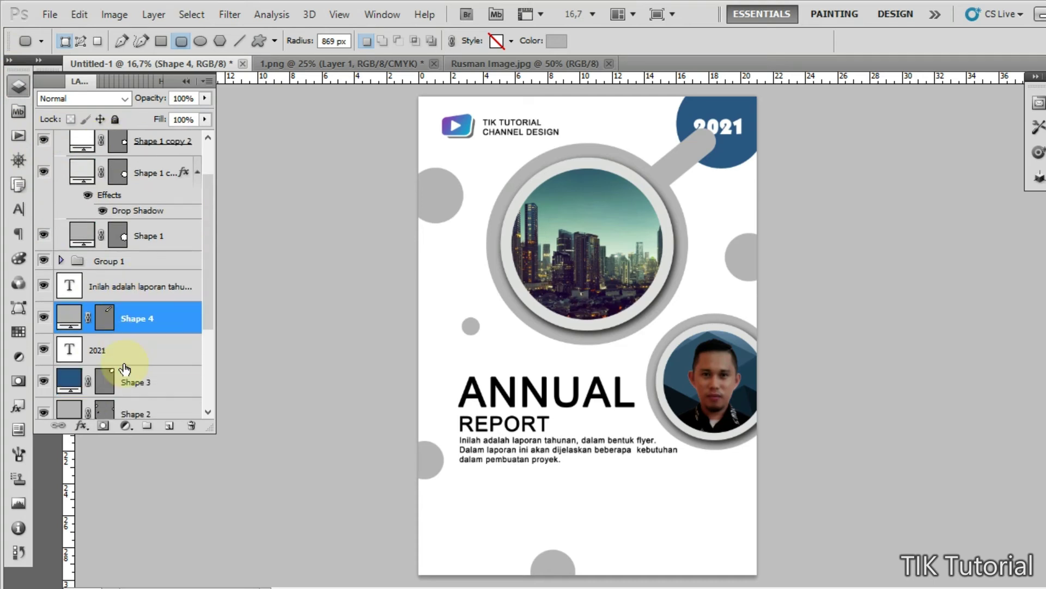
left_click(185, 272)
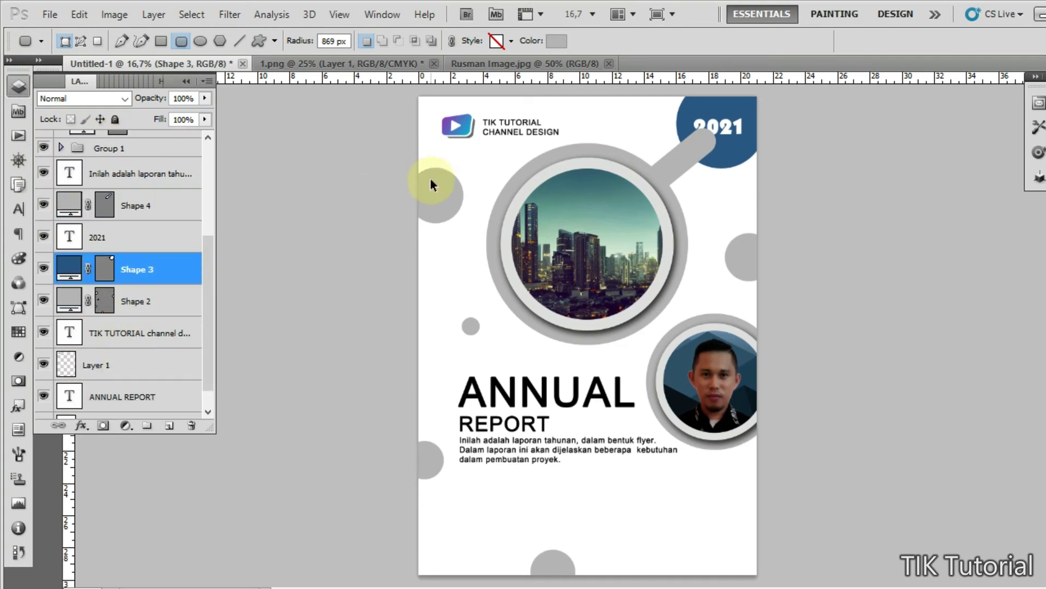
key("ctrl+j")
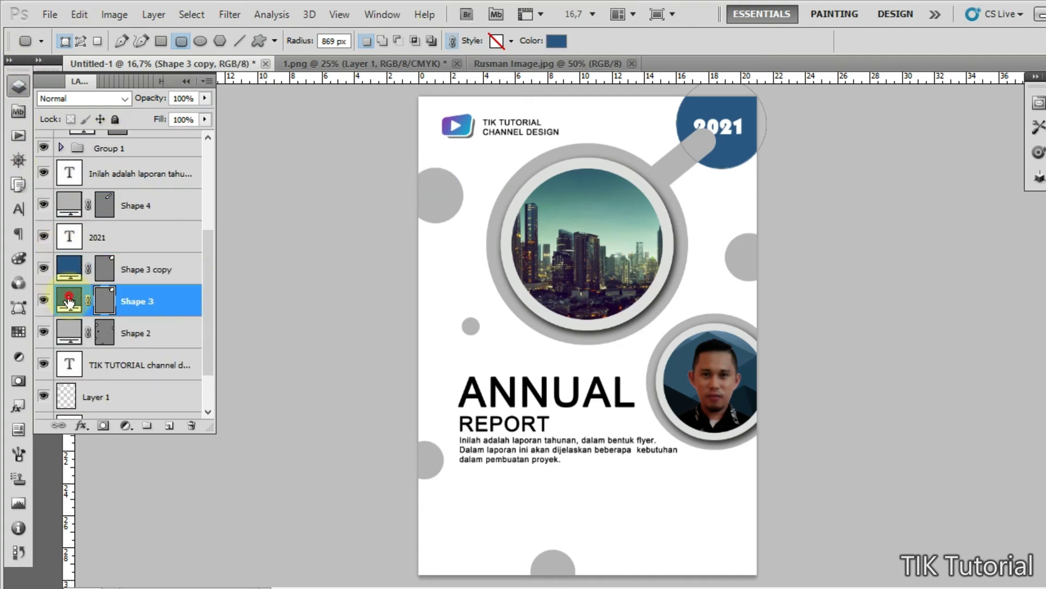
double_click(69, 299)
left_click(609, 153)
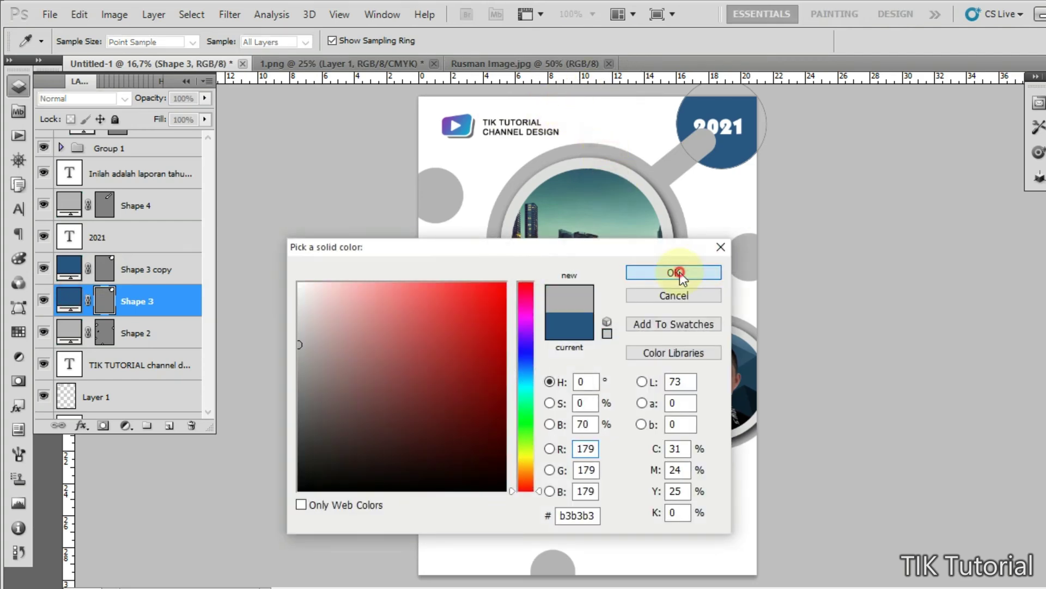
left_click(678, 272)
Step: Enlarge the gray corner circle slightly around its center so it forms a ring around the blue one
key("ctrl+t")
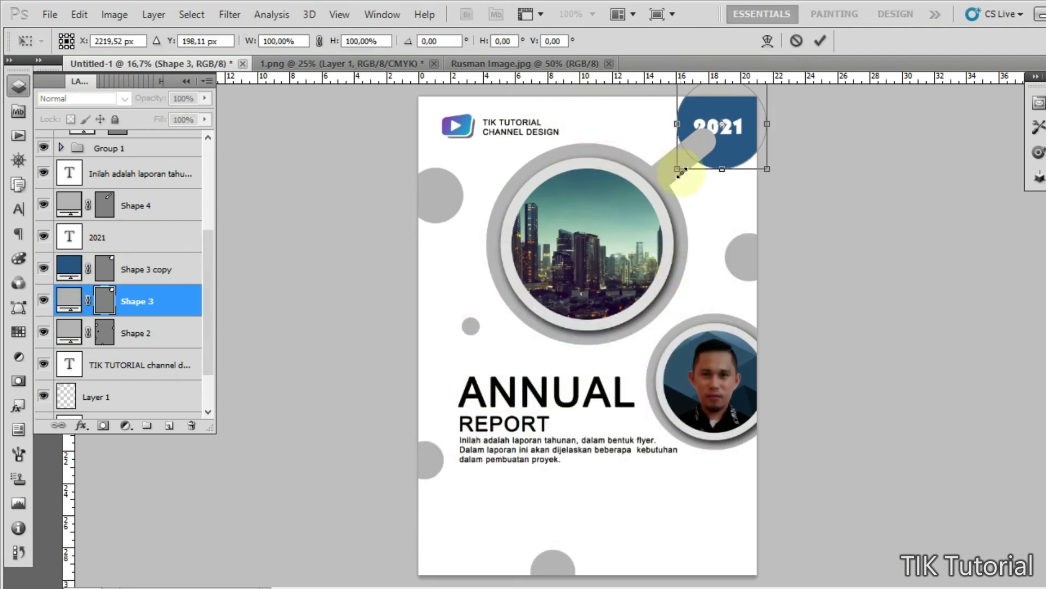
left_click_drag(678, 172, 657, 173)
key("Return")
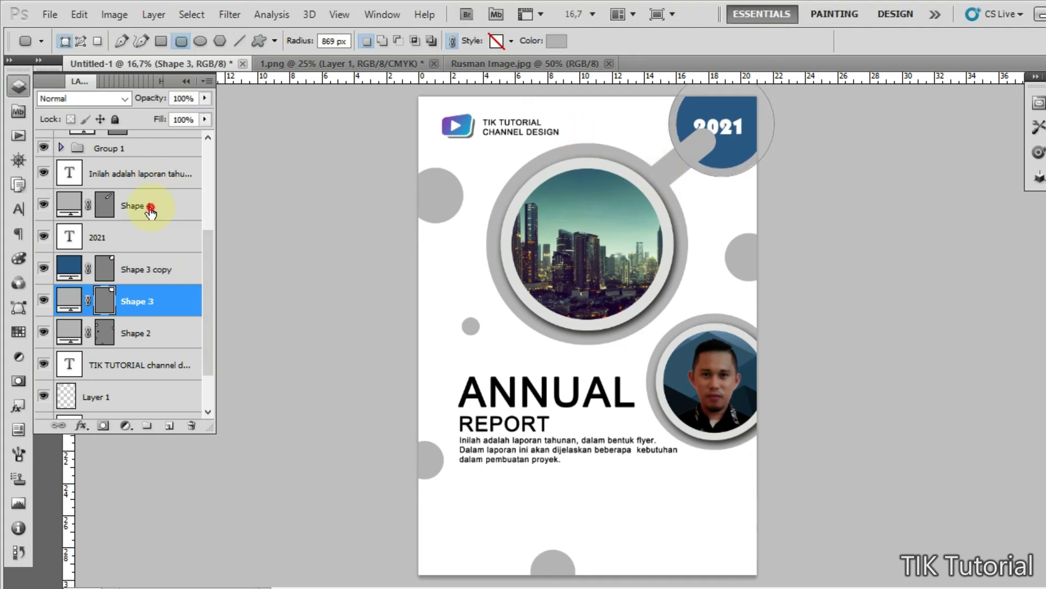
Step: Move the connecting bar's layer below the gray corner circle so the bar sits behind the corner circles
left_click(151, 210)
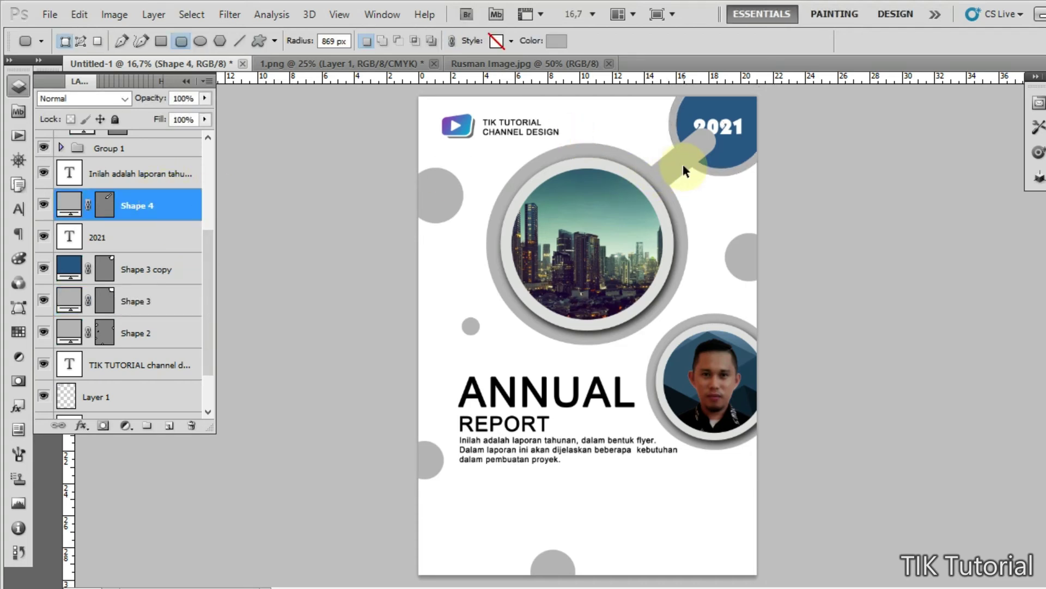
left_click_drag(148, 206, 165, 322)
key("Return")
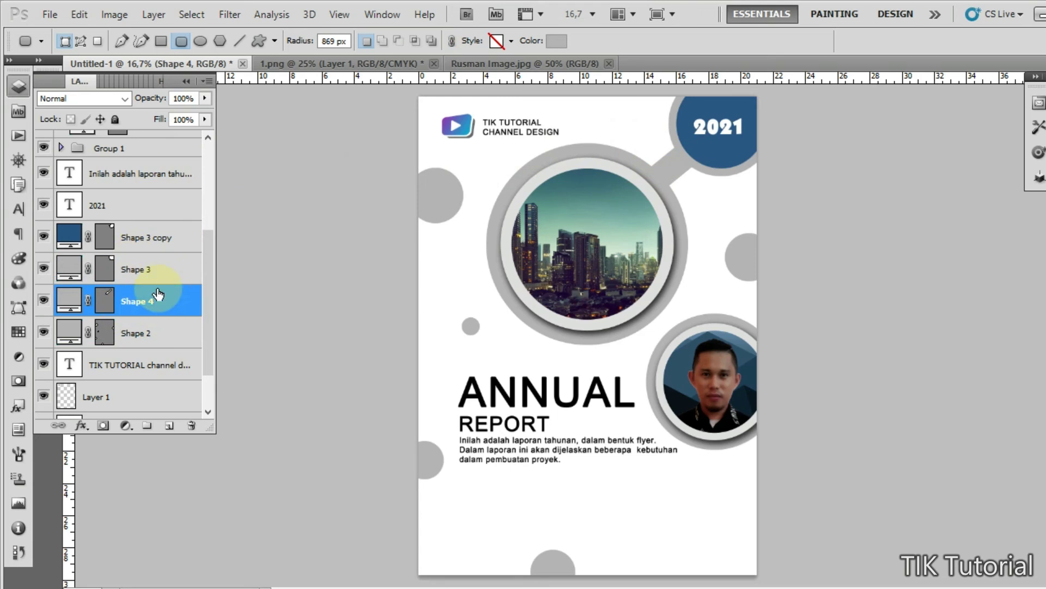
Step: Duplicate the connecting bar, rotate the copy about 91° and place it between the large and small photo circles
key("ctrl+j")
key("ctrl+t")
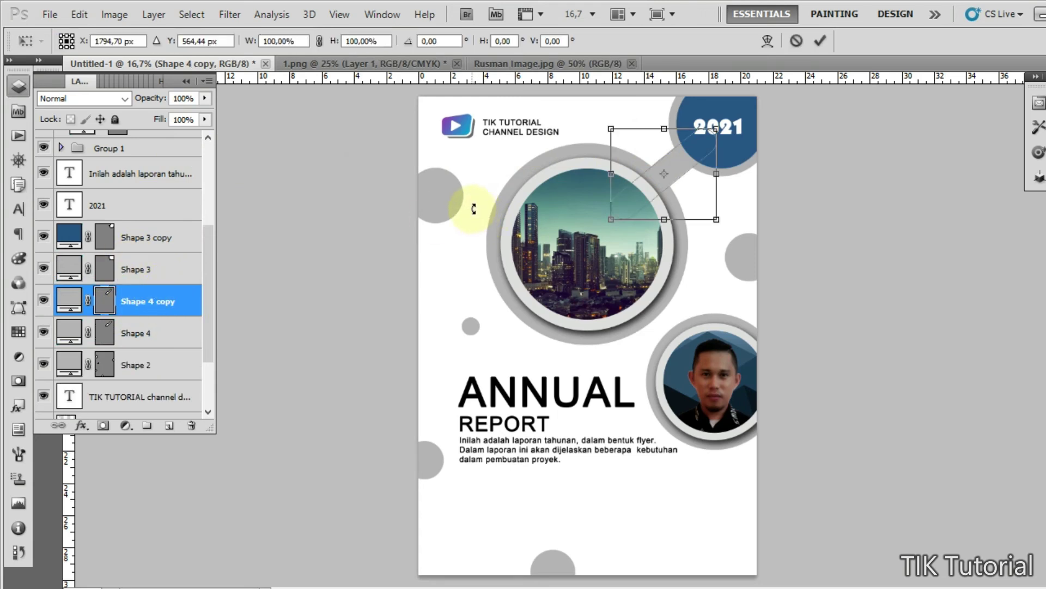
left_click_drag(682, 193, 664, 341)
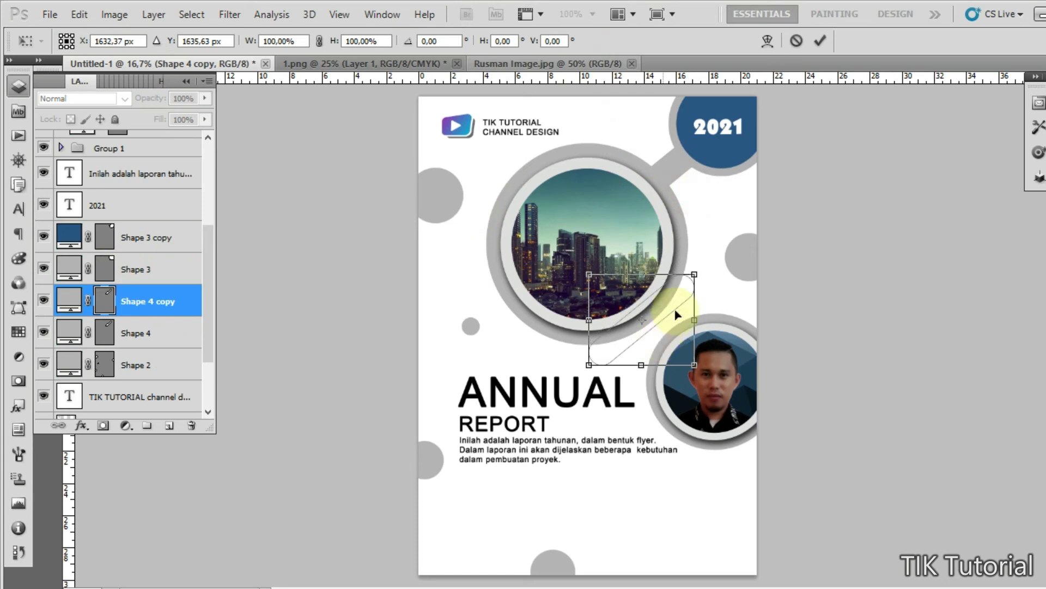
left_click_drag(731, 233, 687, 346)
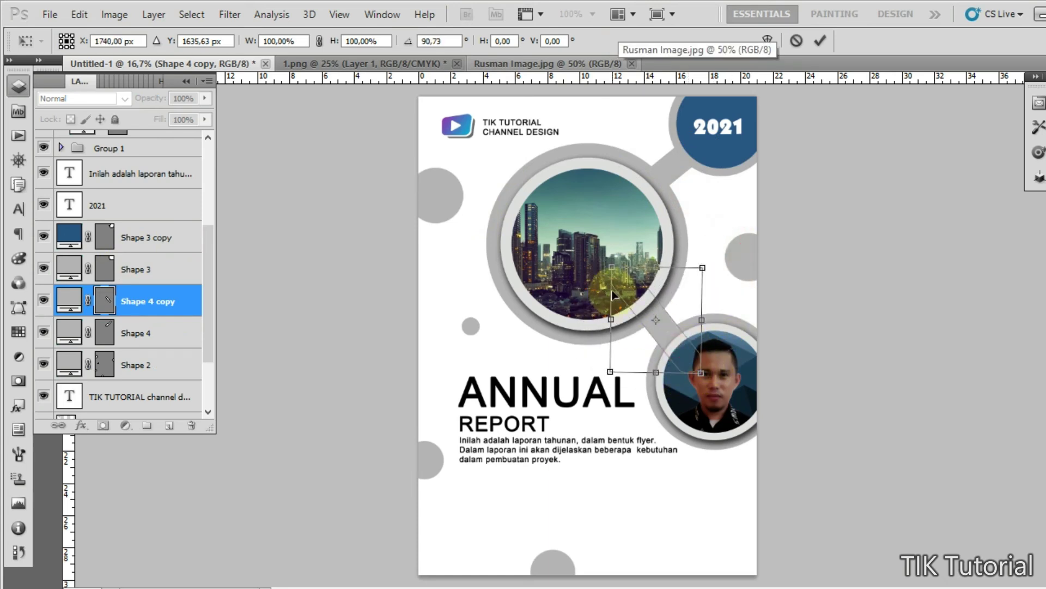
key("Return")
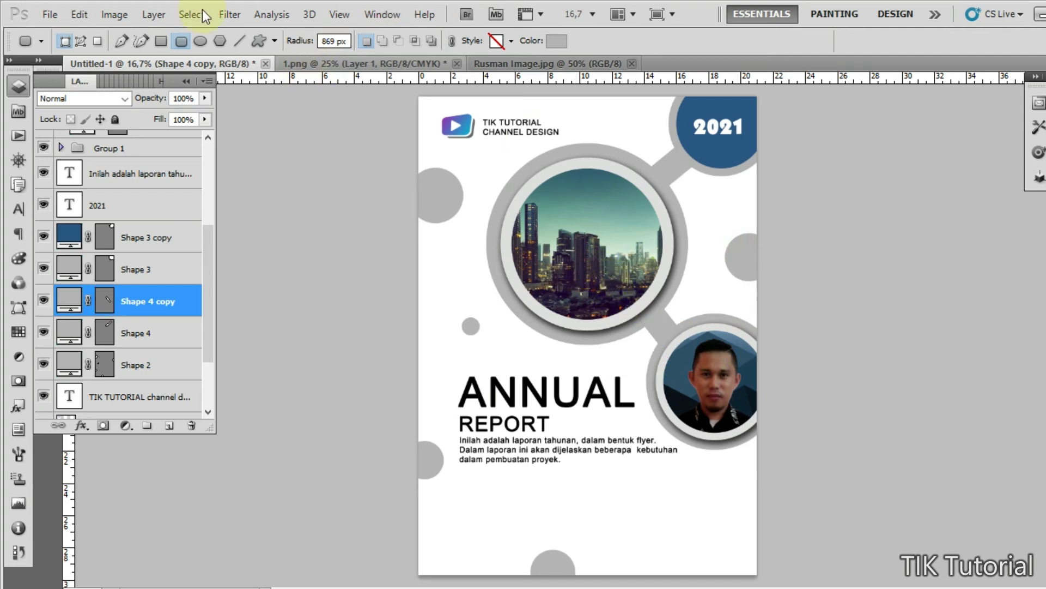
Step: Draw a small circle filled with bright blue (0050d5) beneath the description text
left_click(205, 41)
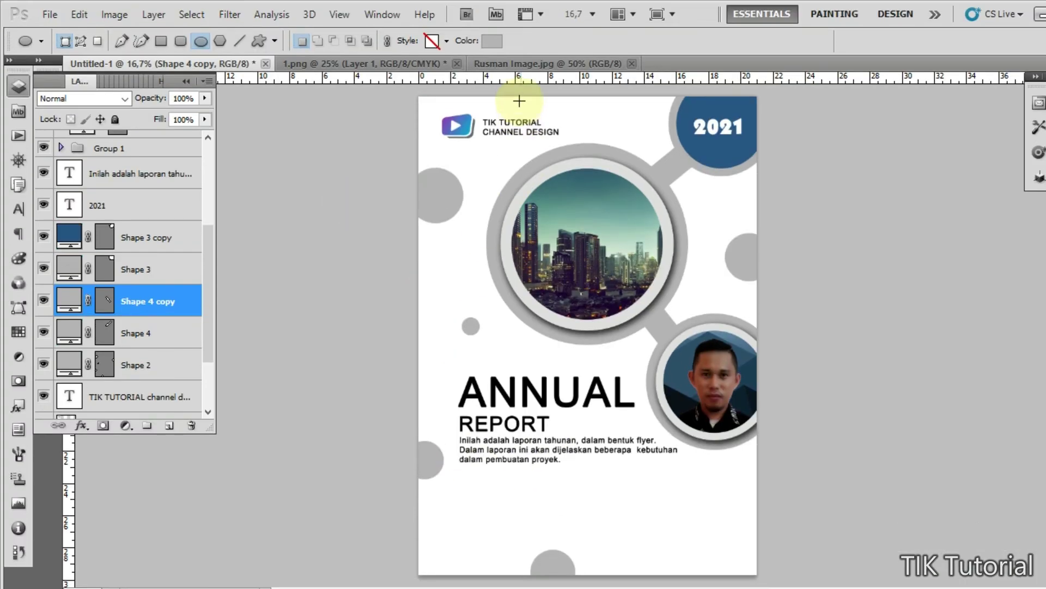
left_click(492, 4)
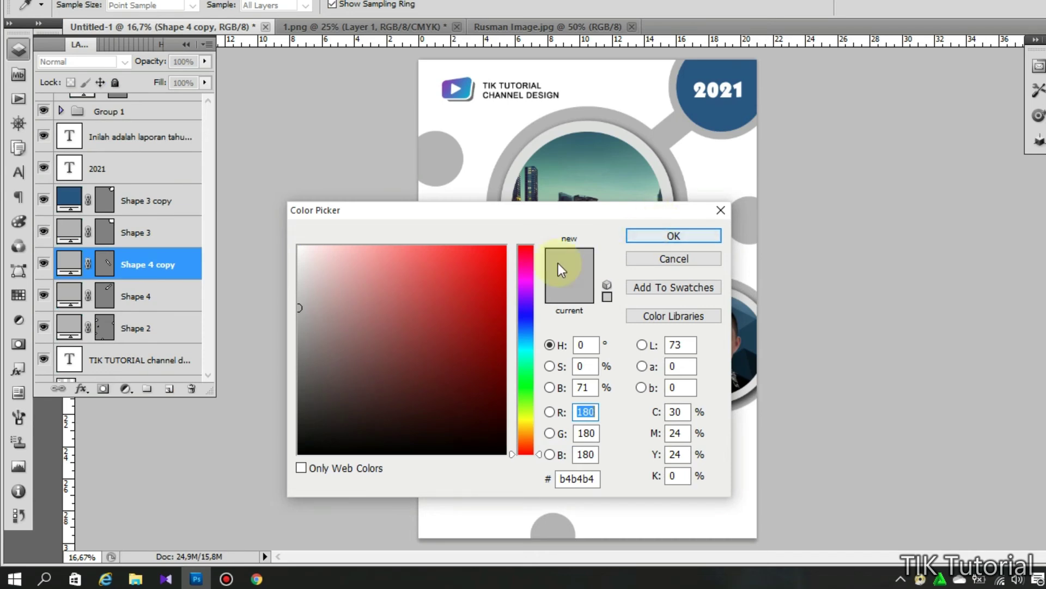
left_click_drag(338, 378, 233, 511)
left_click(531, 329)
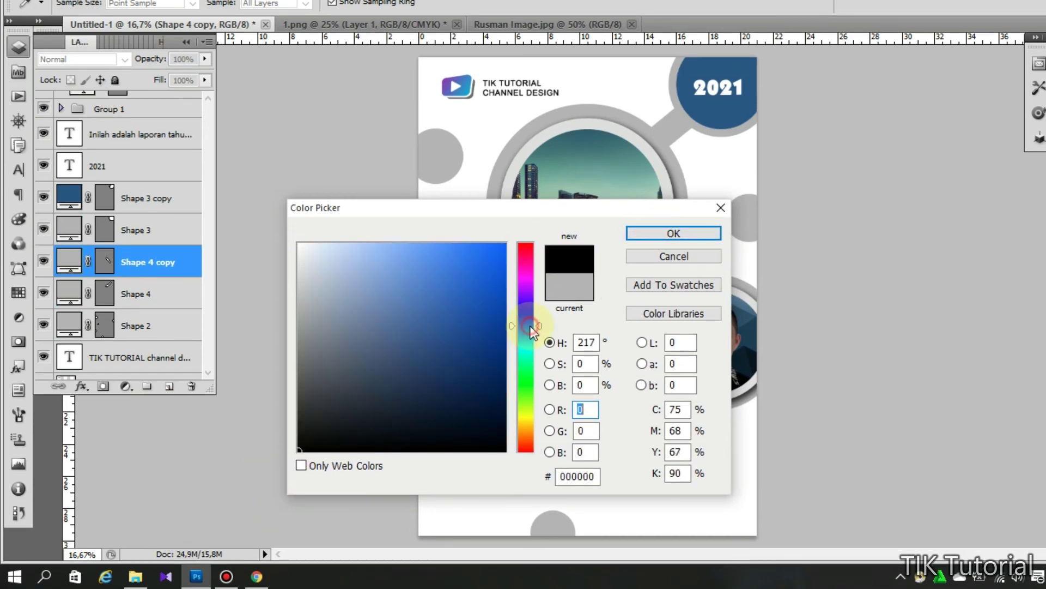
left_click_drag(495, 304, 529, 280)
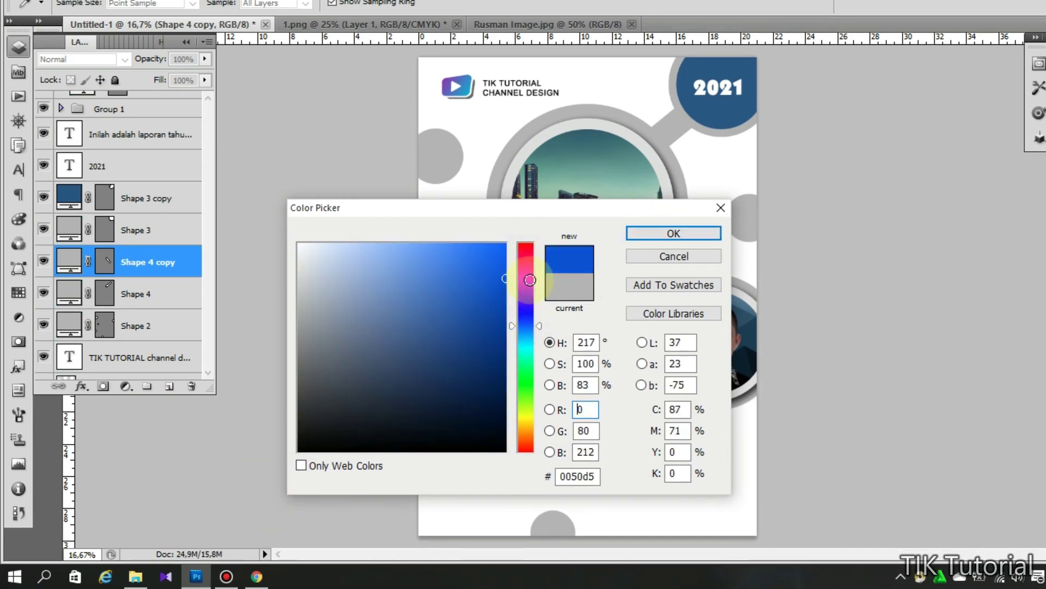
left_click(638, 233)
left_click_drag(459, 440, 496, 458)
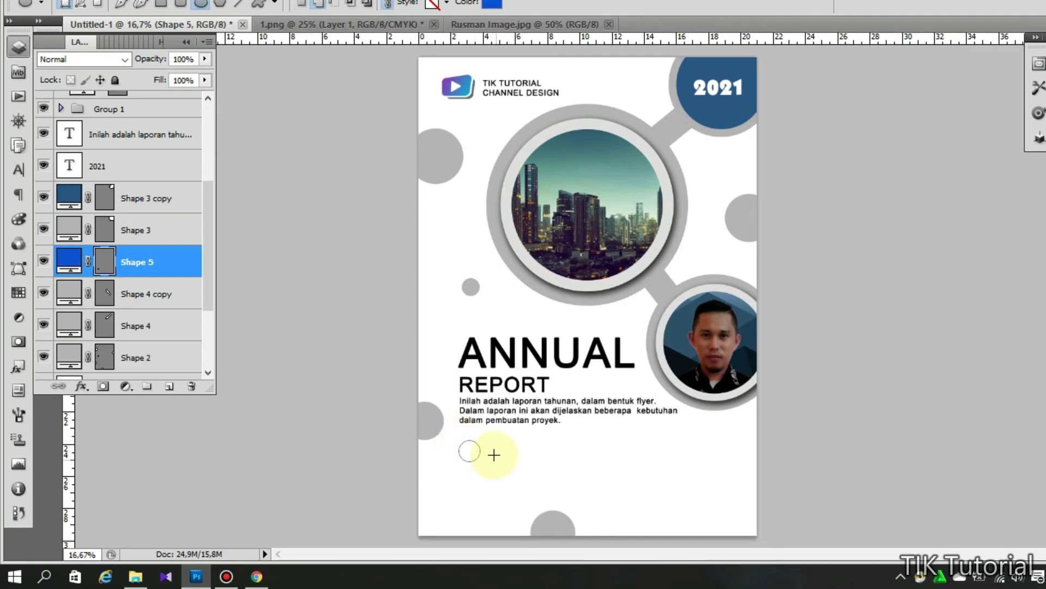
Step: Add the letter "F" as text over the small blue circle
key("t")
scroll(455, 463, "up", 5)
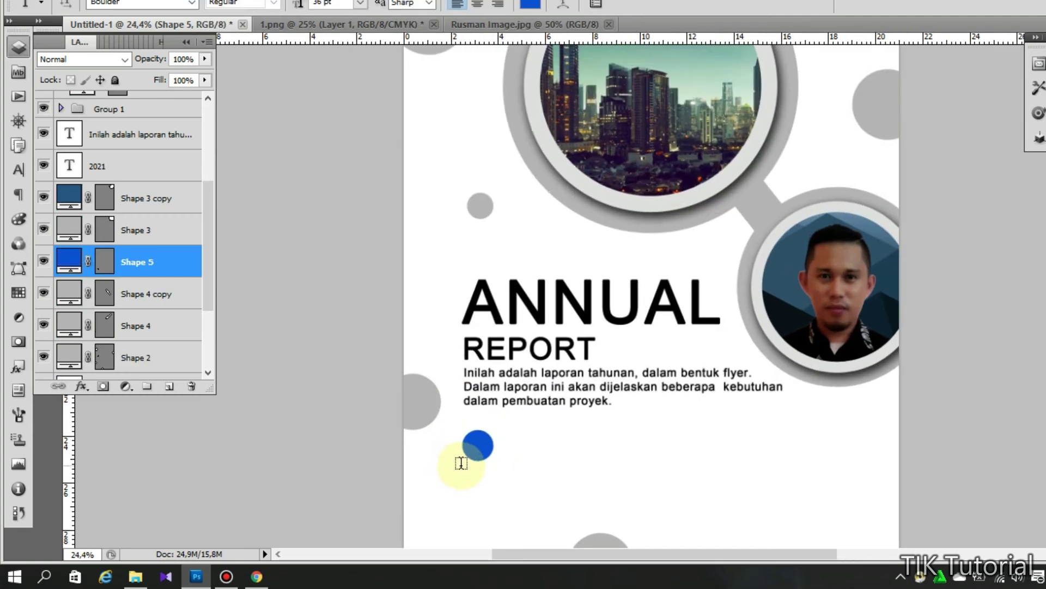
left_click(507, 408)
type("5")
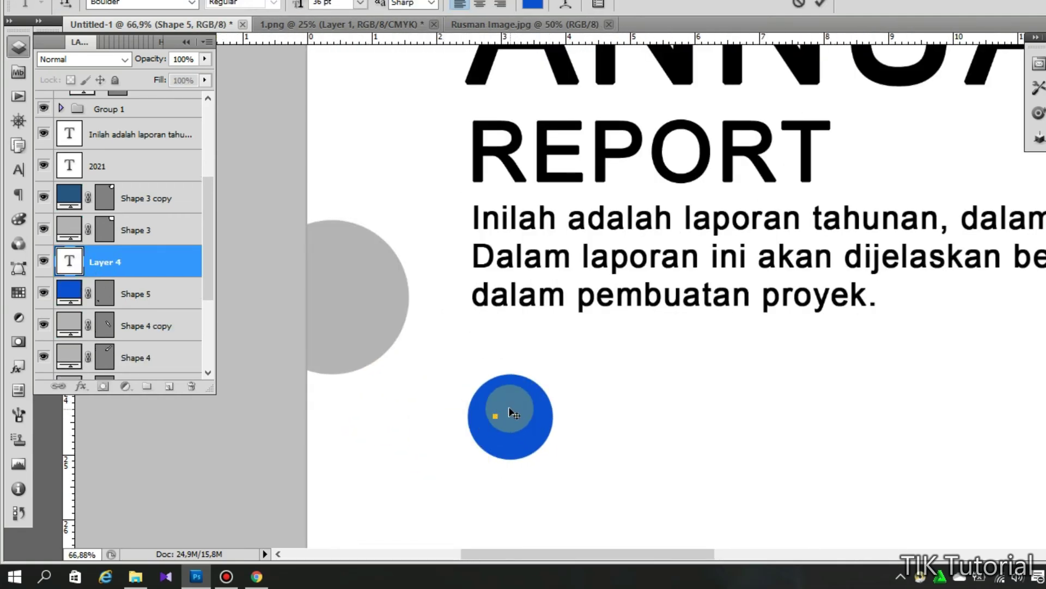
Step: Set the "F" letter's font to Arial and its color to white
key("ctrl+a")
left_click(190, 4)
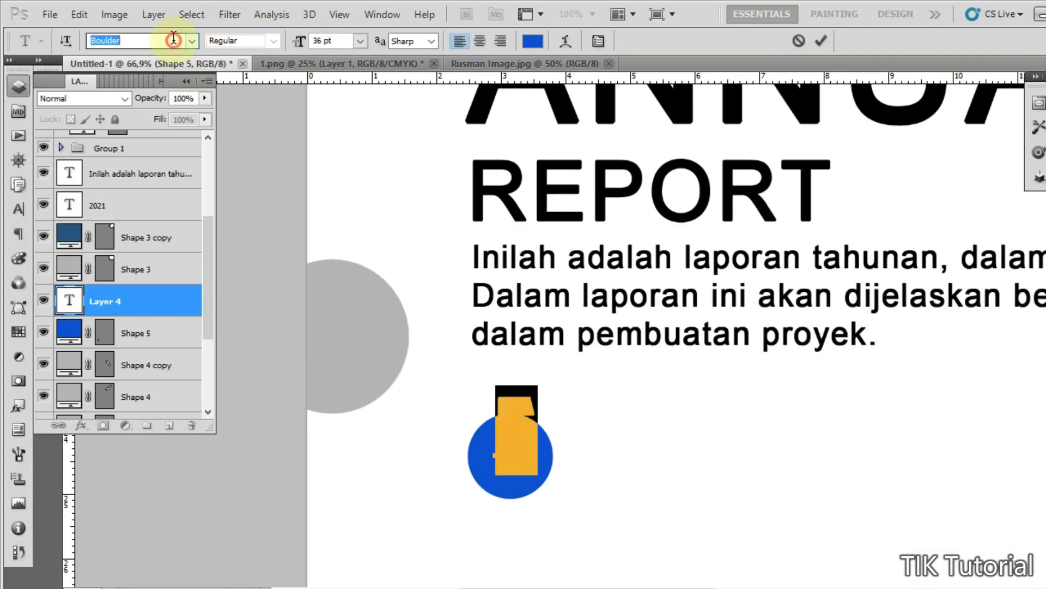
type("Ar")
key("Return")
left_click(532, 40)
left_click_drag(365, 389, 285, 230)
key("Return")
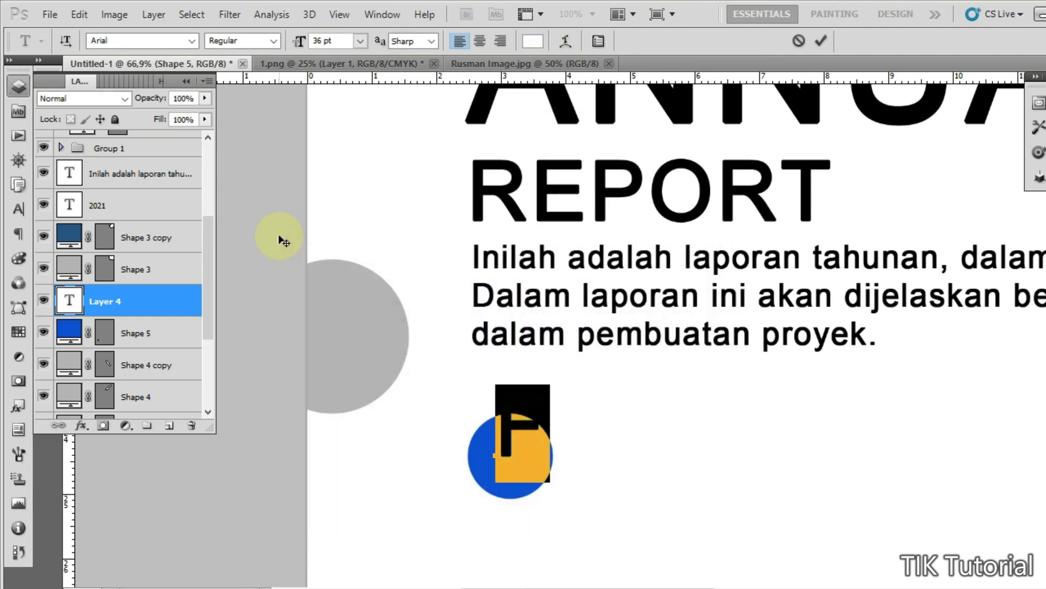
left_click(128, 300)
Step: Center the white "F" on the small blue circle and fit the whole flyer in view
key("v")
left_click(537, 460)
left_click_drag(537, 437, 511, 433)
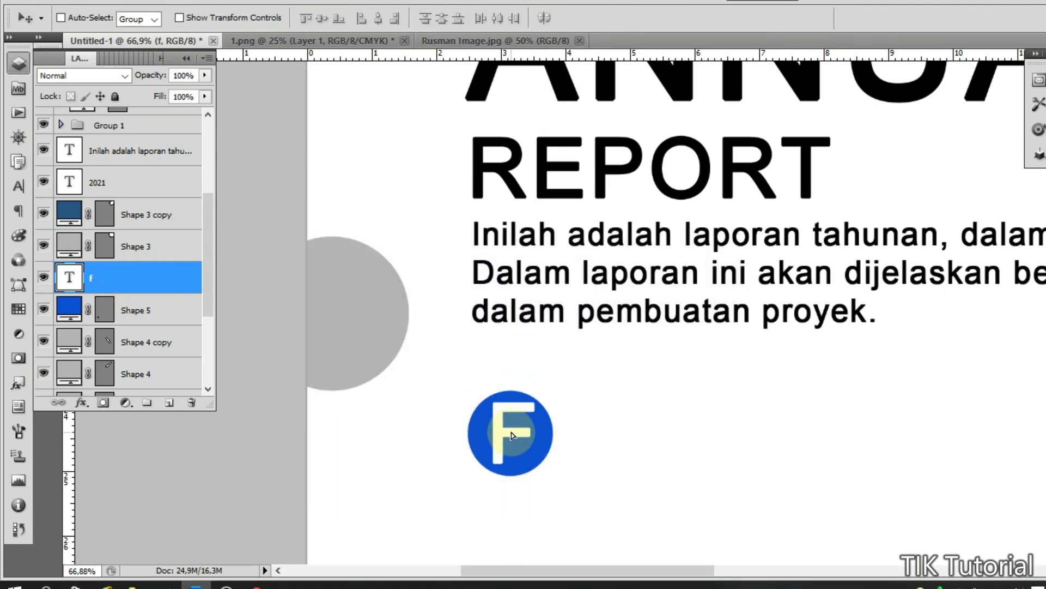
key("ctrl+0")
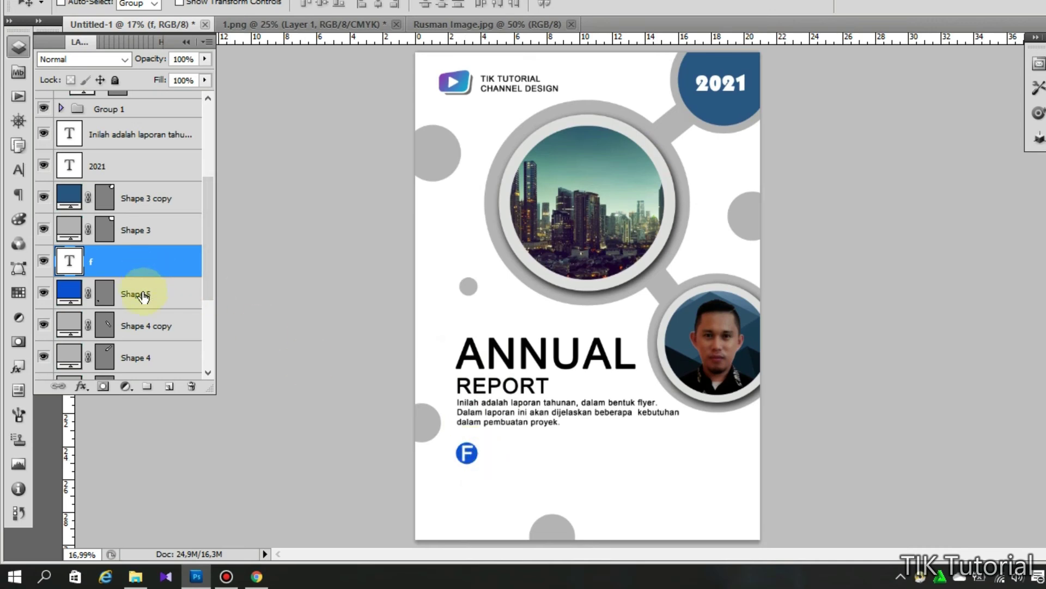
Step: Add the text "facebook.com" beside the blue F icon and set its color to black
key("t")
left_click(483, 453)
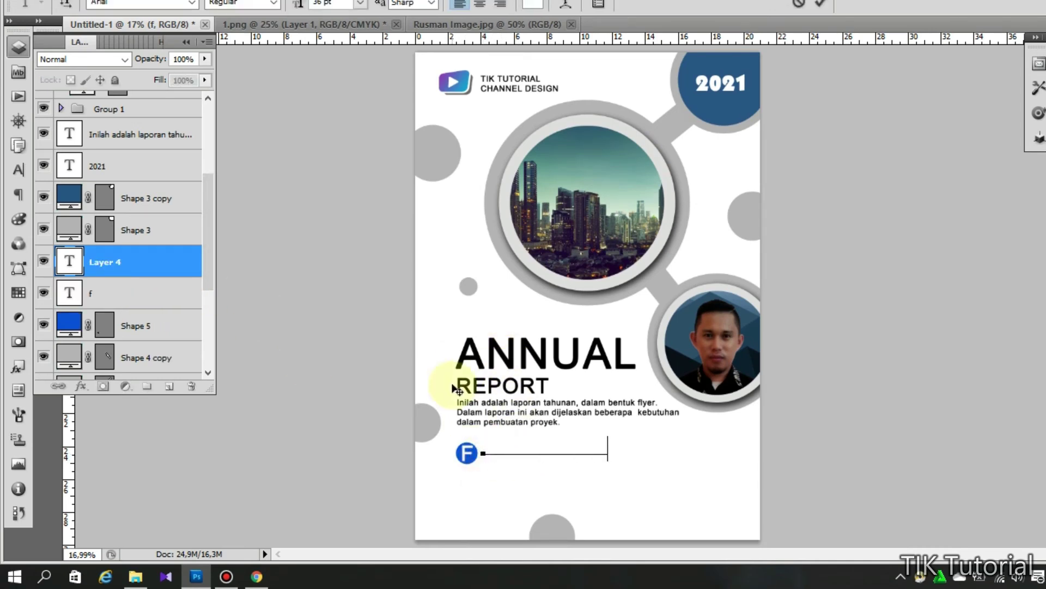
key("ctrl+a")
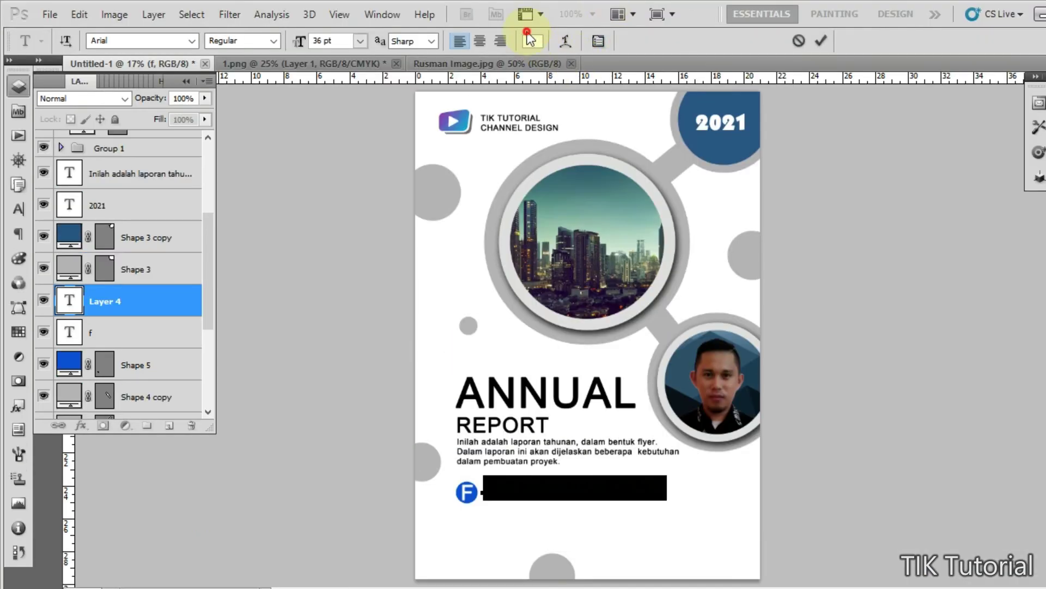
left_click(532, 2)
left_click_drag(467, 294, 256, 553)
key("Return")
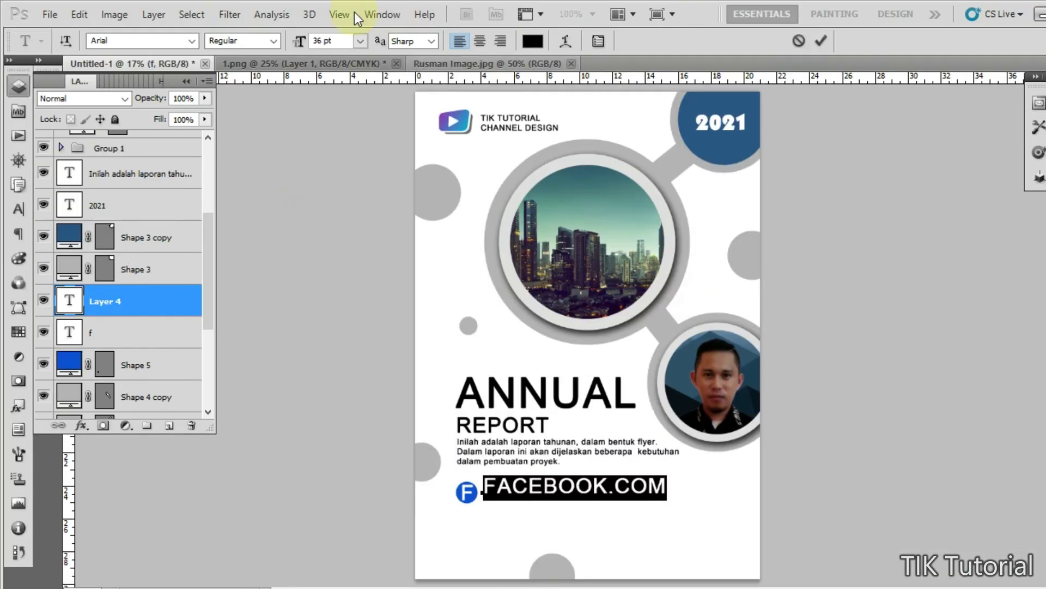
Step: Set the facebook.com text size to 14 pt and finish editing the text
left_click(360, 41)
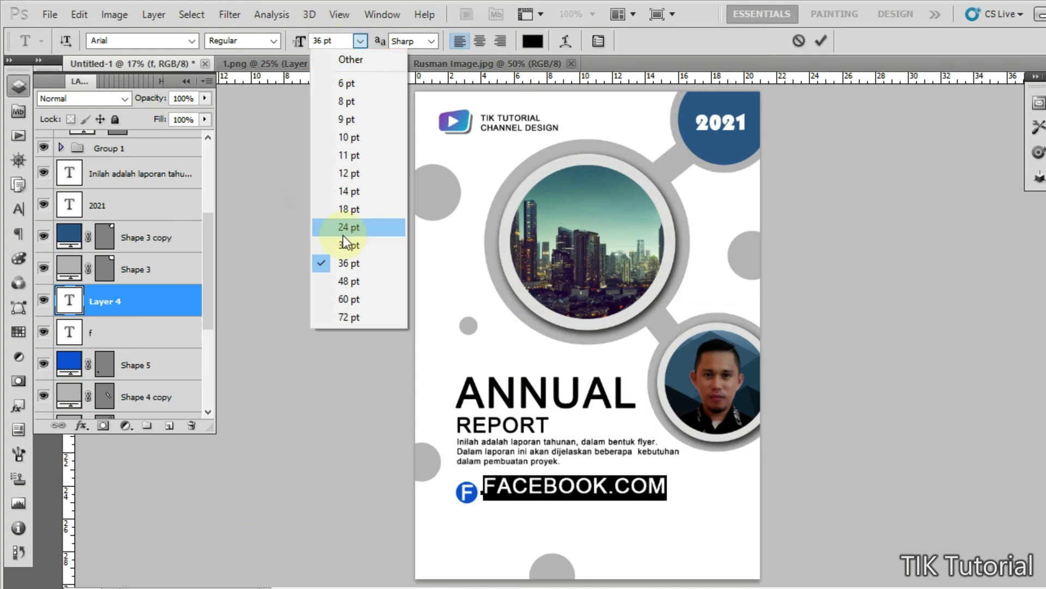
left_click(343, 192)
left_click(1000, 117)
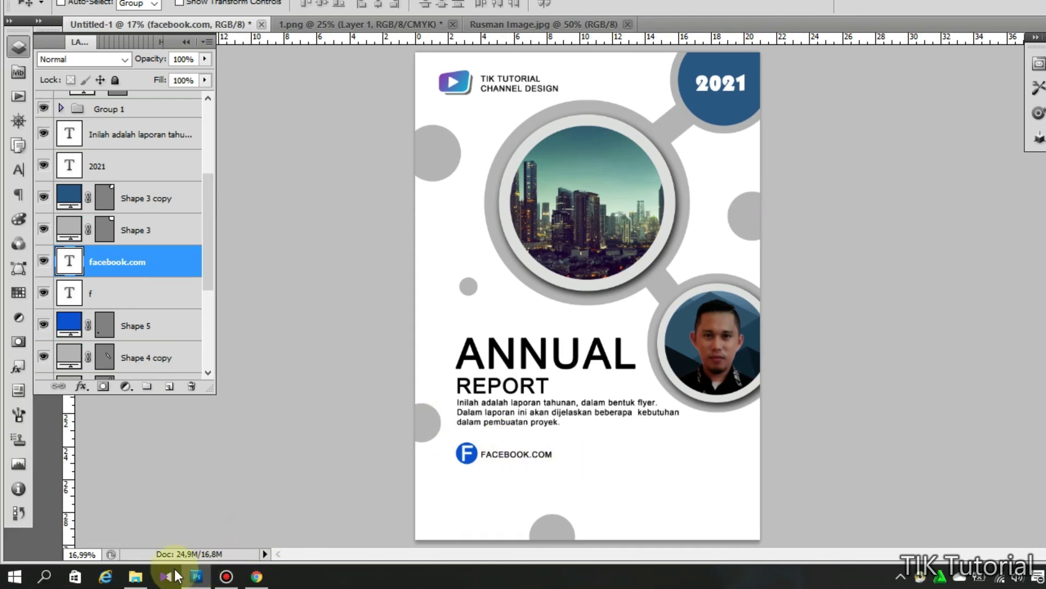
Step: Switch to File Explorer, find youtube.png in the Design folder's LOGO subfolder and open it in Photoshop
left_click(135, 576)
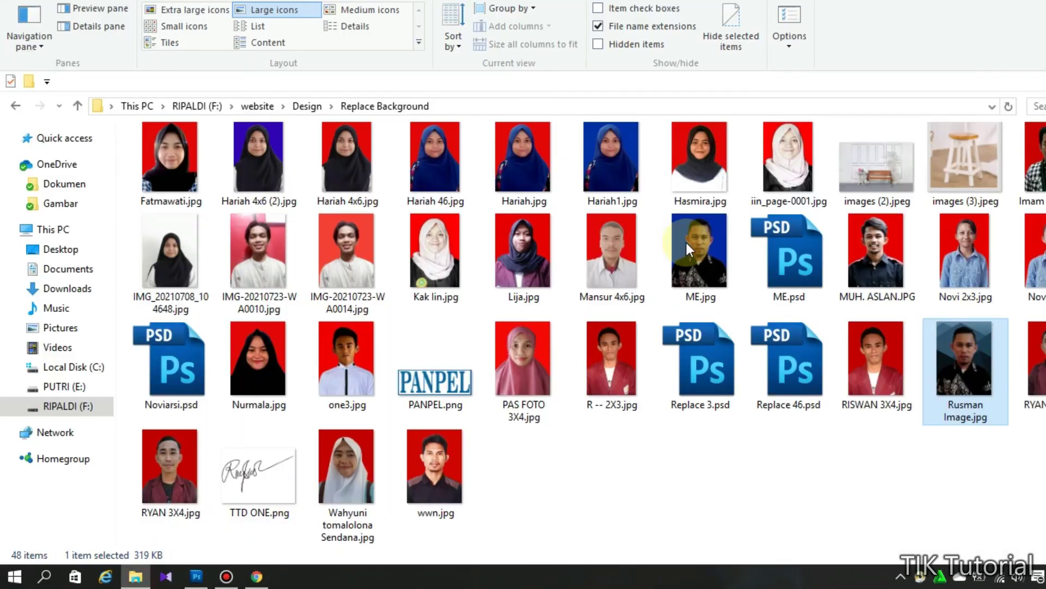
key("alt+Up")
double_click(789, 171)
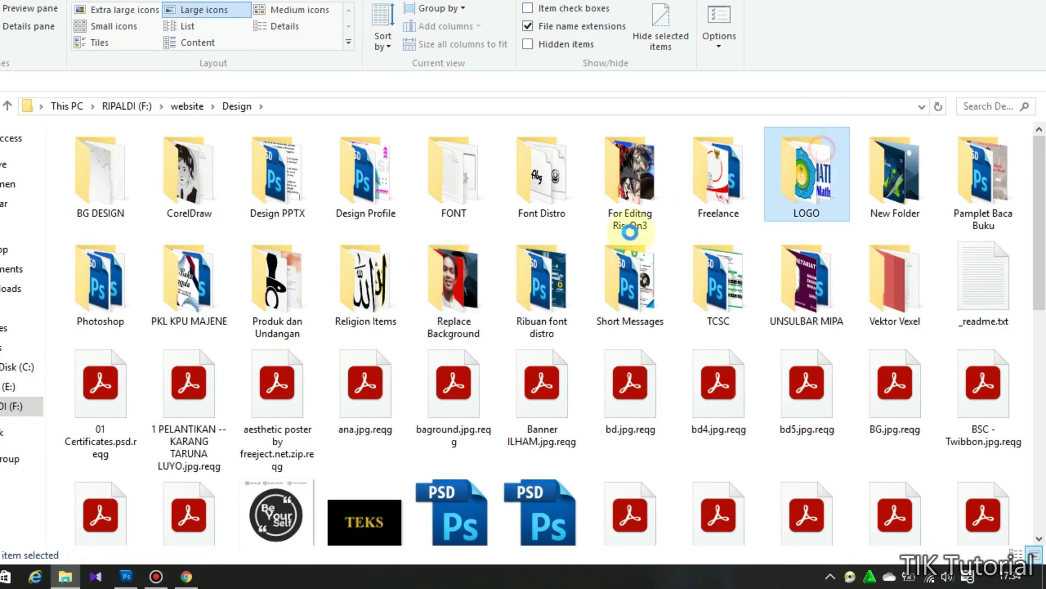
left_click(625, 233)
scroll(626, 233, "down", 3)
scroll(625, 233, "down", 10)
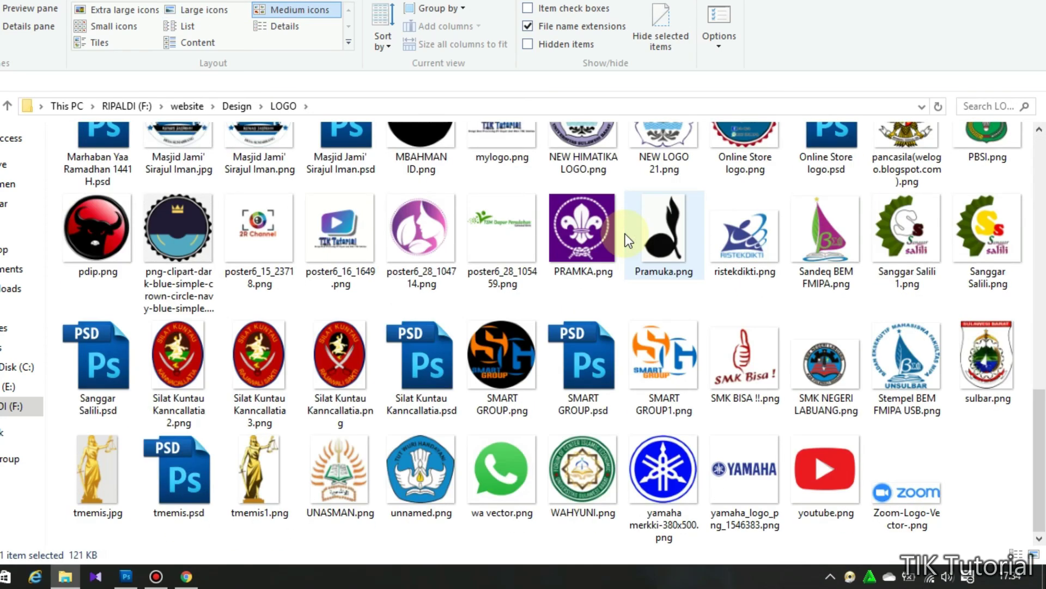
left_click(825, 469)
right_click(800, 463)
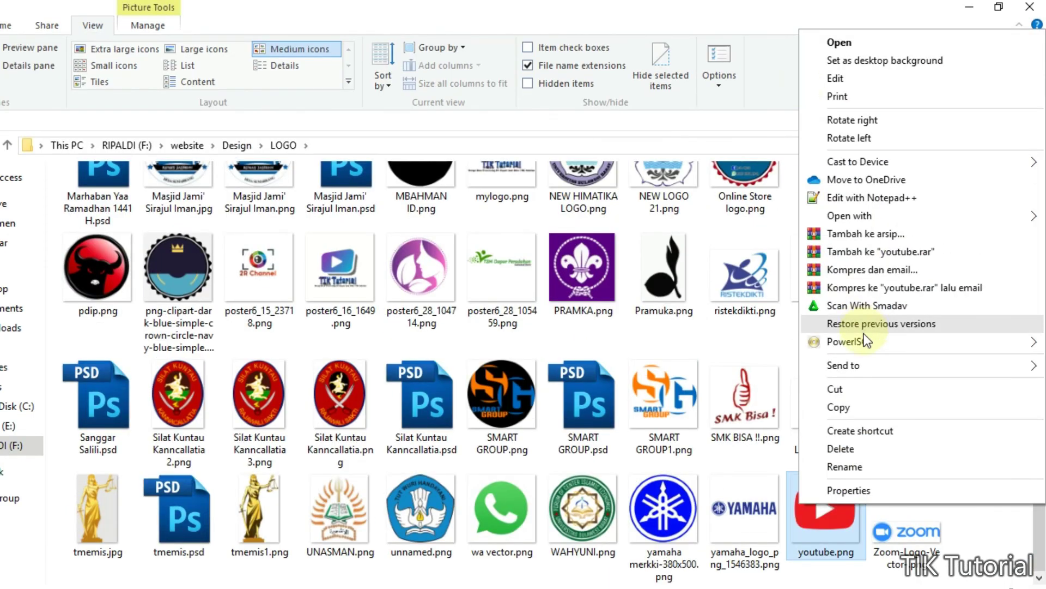
mouse_move(822, 214)
left_click(747, 218)
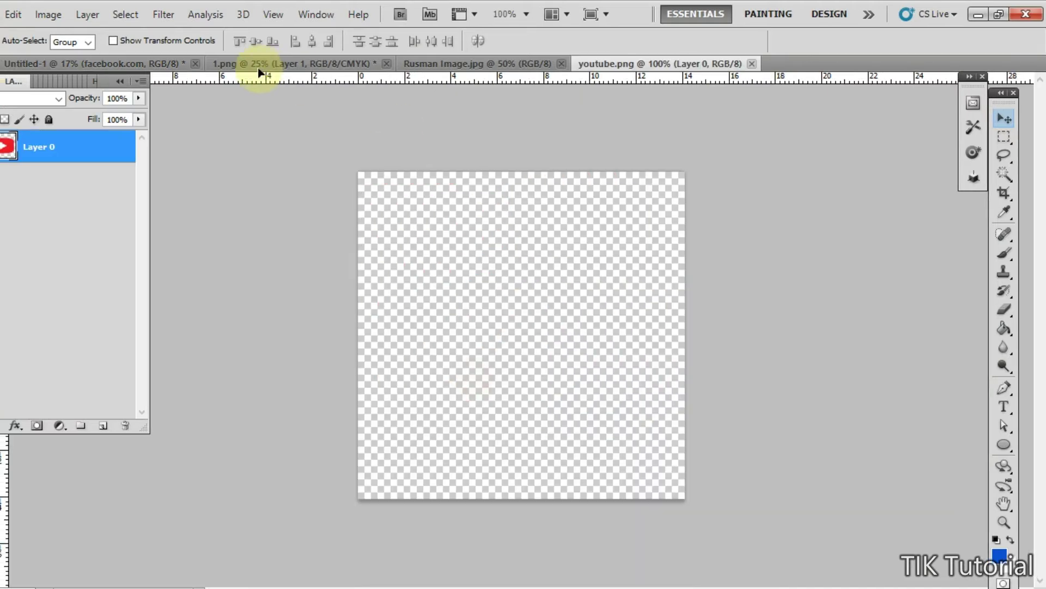
Step: Bring the YouTube logo into the flyer beside the FACEBOOK.COM text and scale it down to about 59%
left_click_drag(259, 73, 591, 428)
key("ctrl+t")
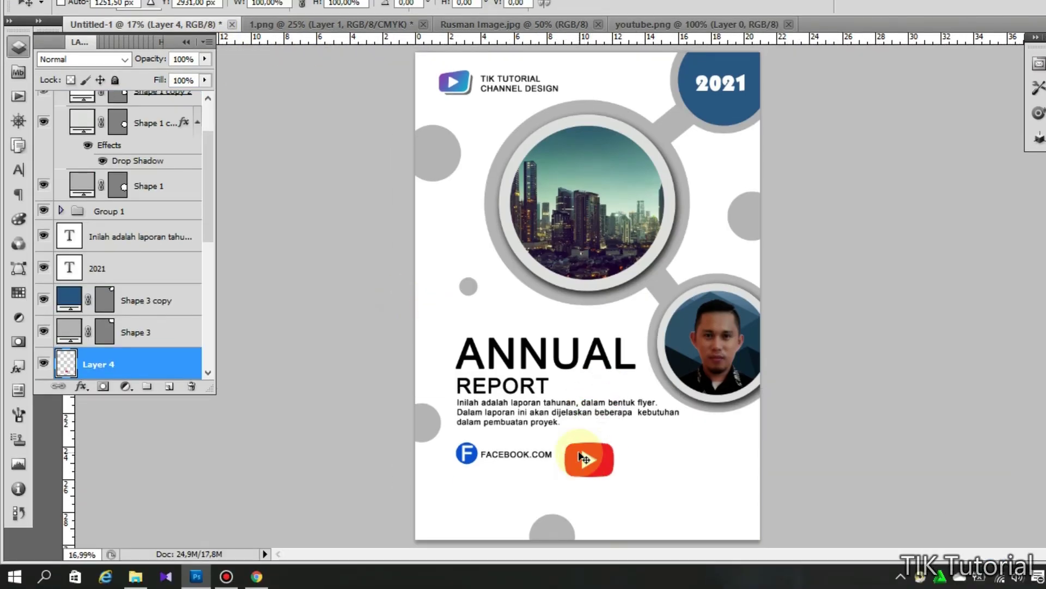
left_click_drag(614, 478, 597, 469)
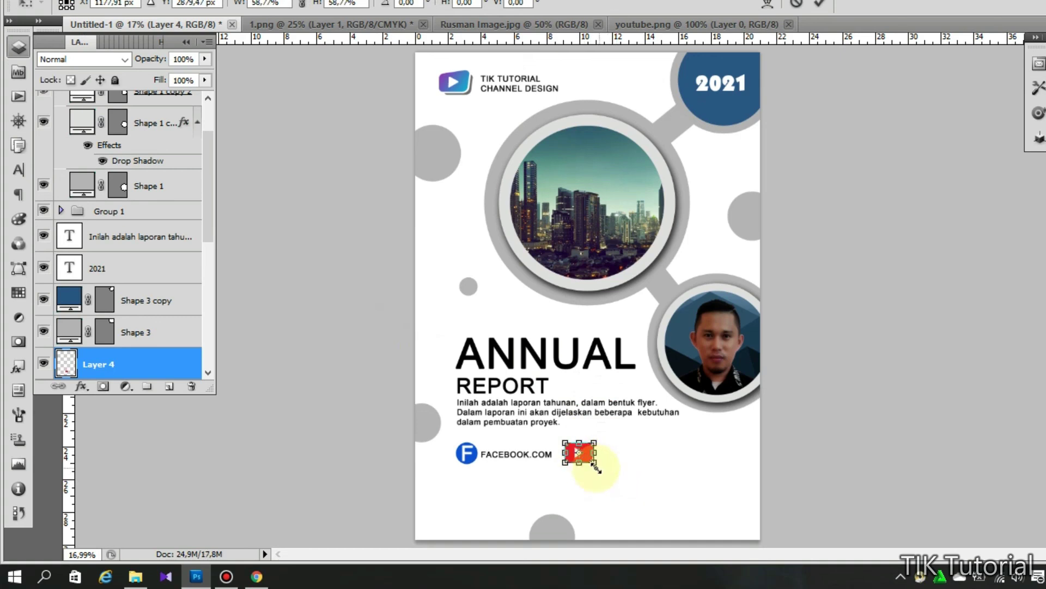
double_click(585, 462)
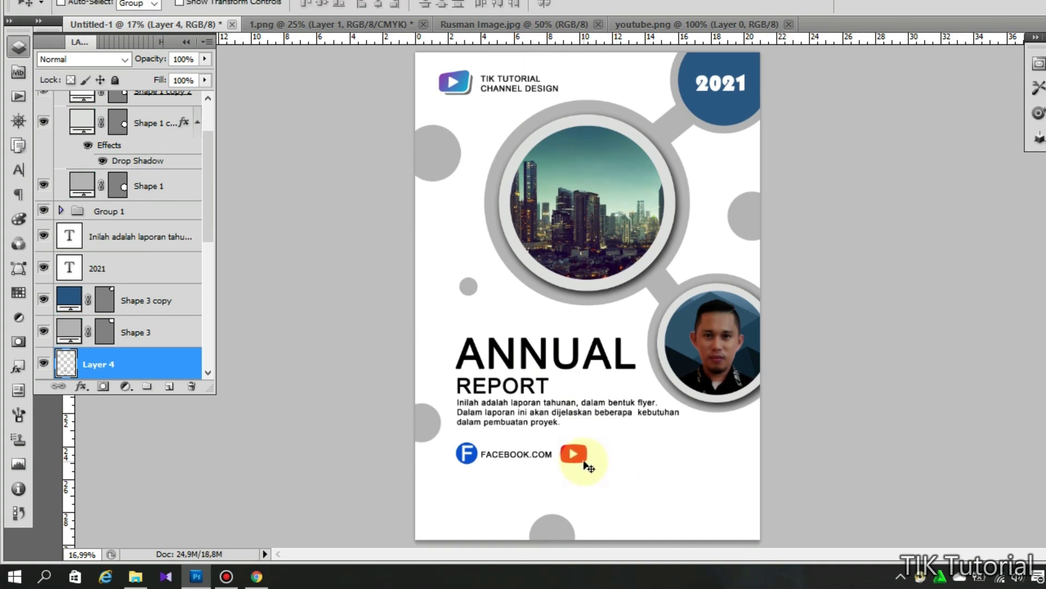
Step: Shrink the YouTube logo further and place it just after the FACEBOOK.COM text
key("ctrl+t")
left_click_drag(578, 457, 582, 463)
key("Return")
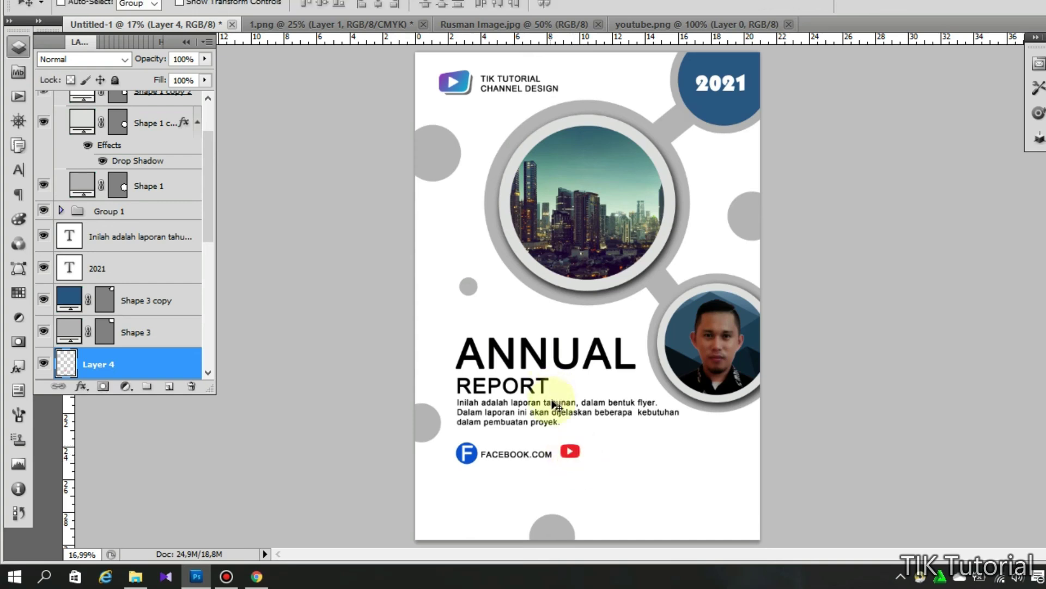
left_click_drag(565, 454, 565, 457)
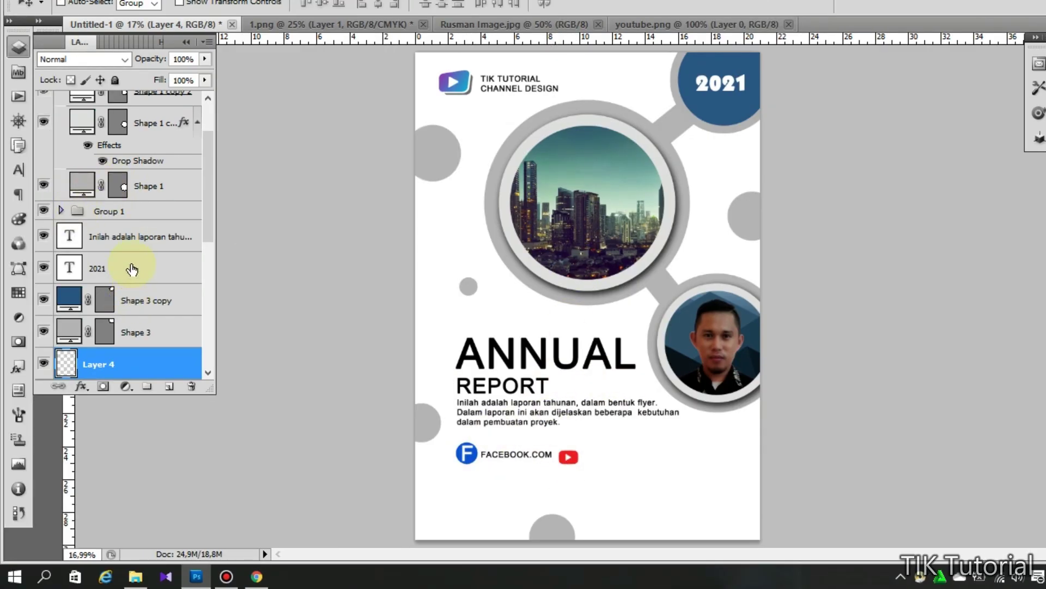
Step: Scale the "F" letter and its blue circle together to about 58.5% and align them just before the FACEBOOK.COM text
left_click(132, 268)
scroll(134, 267, "down", 2)
scroll(136, 267, "down", 1)
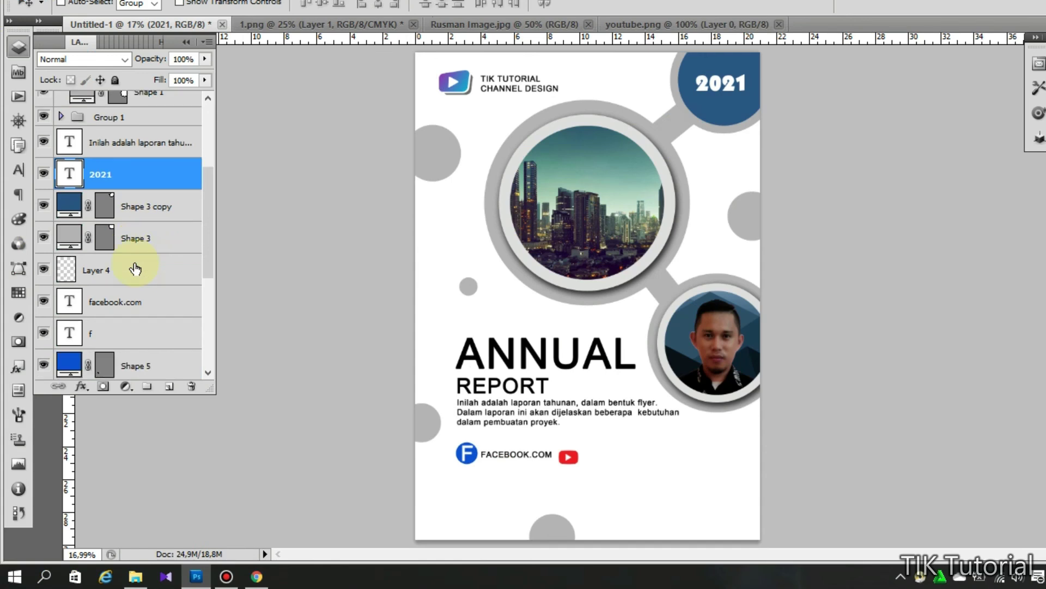
left_click(151, 342)
left_click(163, 311, "shift")
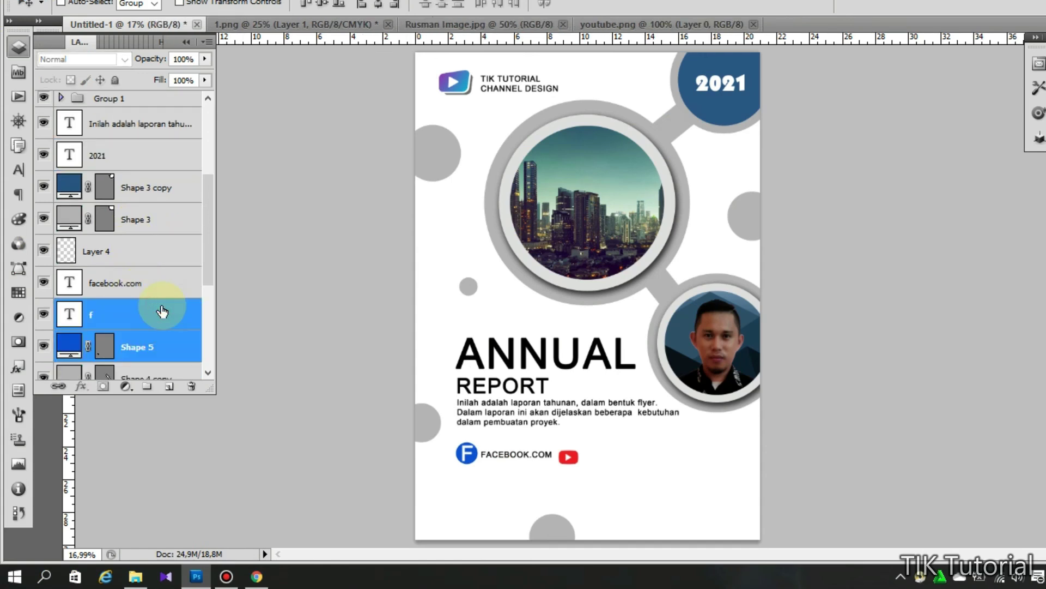
key("ctrl+t")
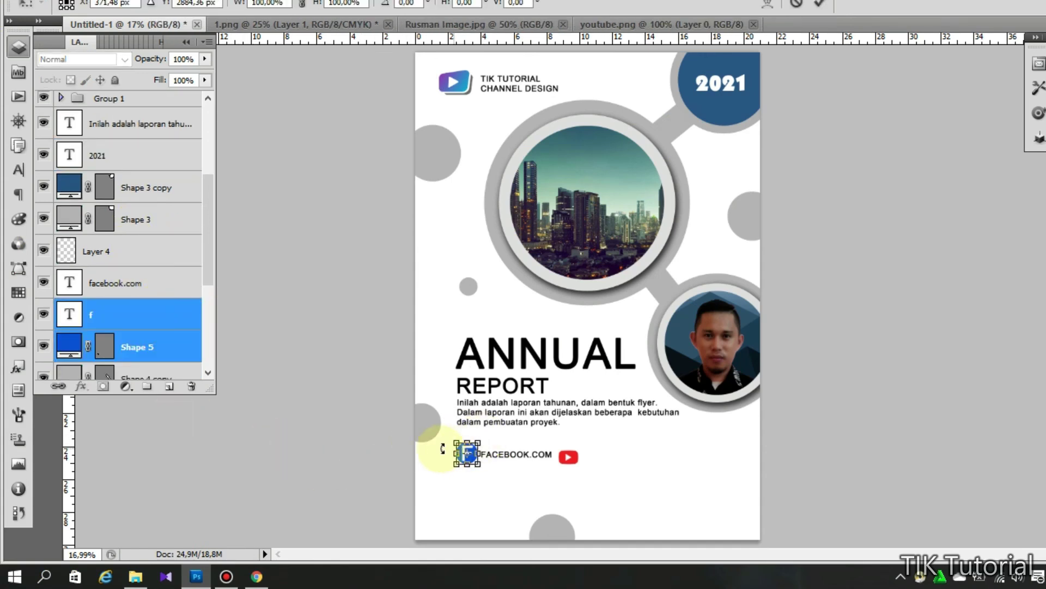
left_click_drag(455, 442, 463, 450)
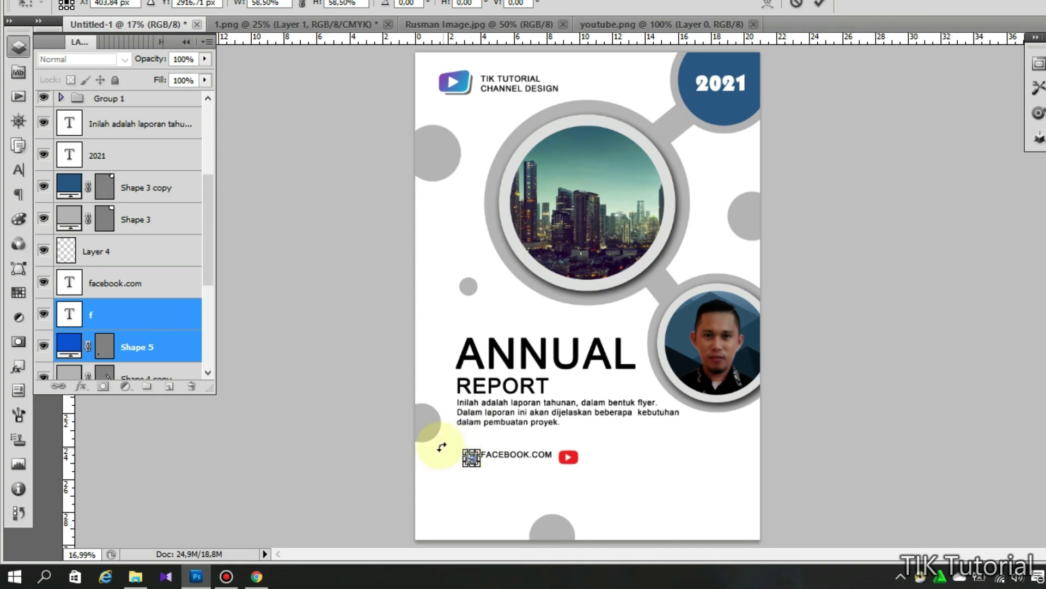
key("Return")
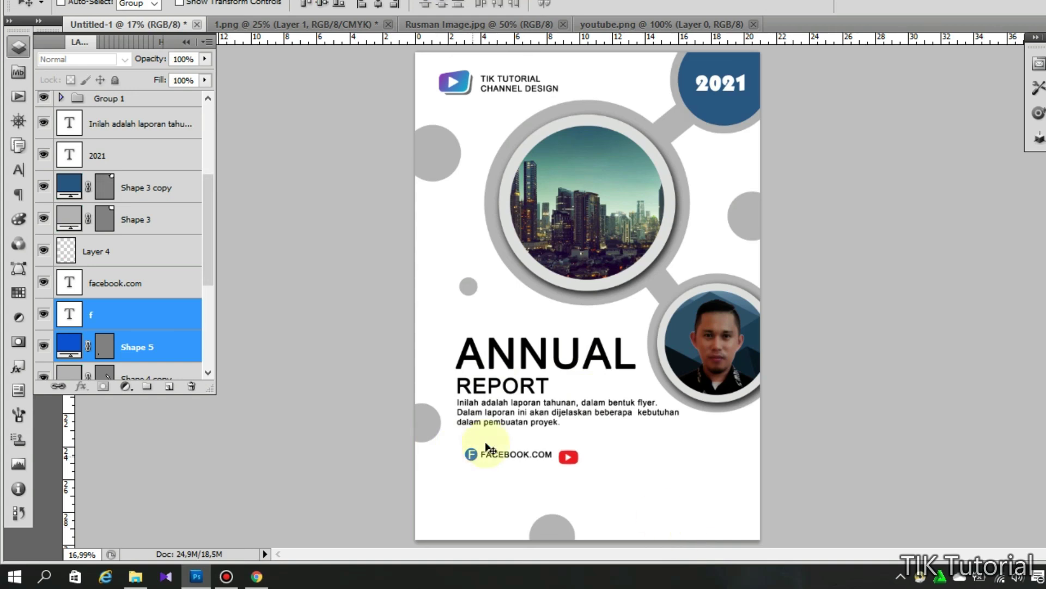
Step: Move the YouTube logo a little farther from the FACEBOOK.COM text and reduce it to match the F icon
left_click(146, 254)
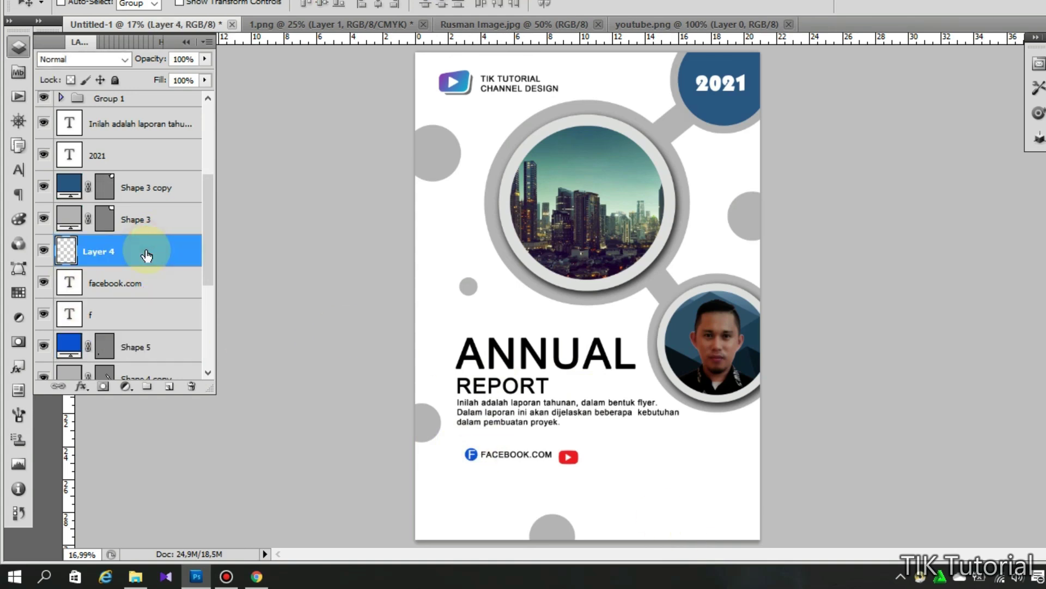
key("ctrl+t")
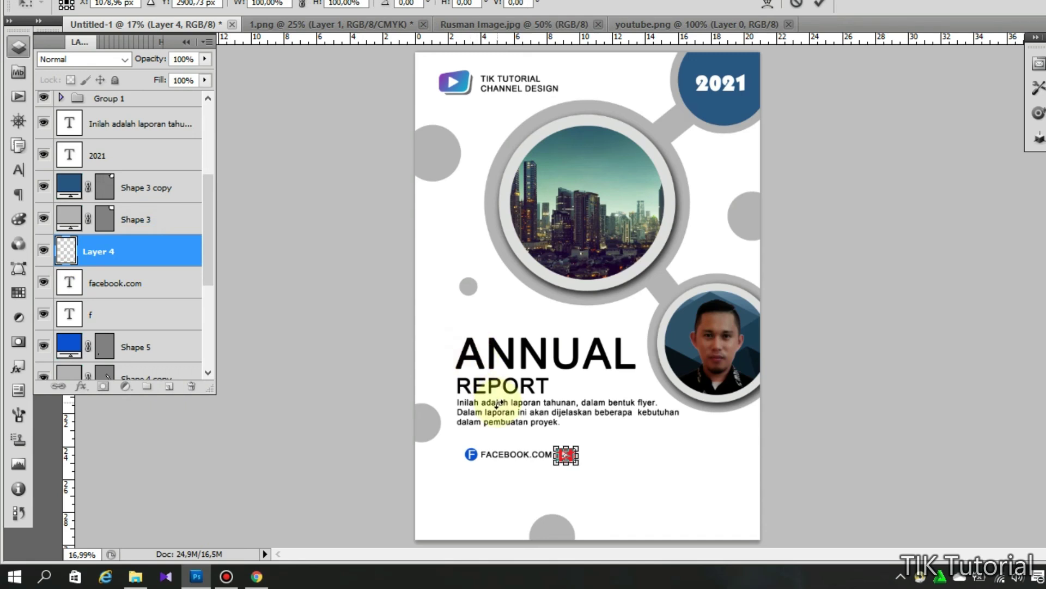
key("Return")
left_click_drag(554, 453, 566, 455)
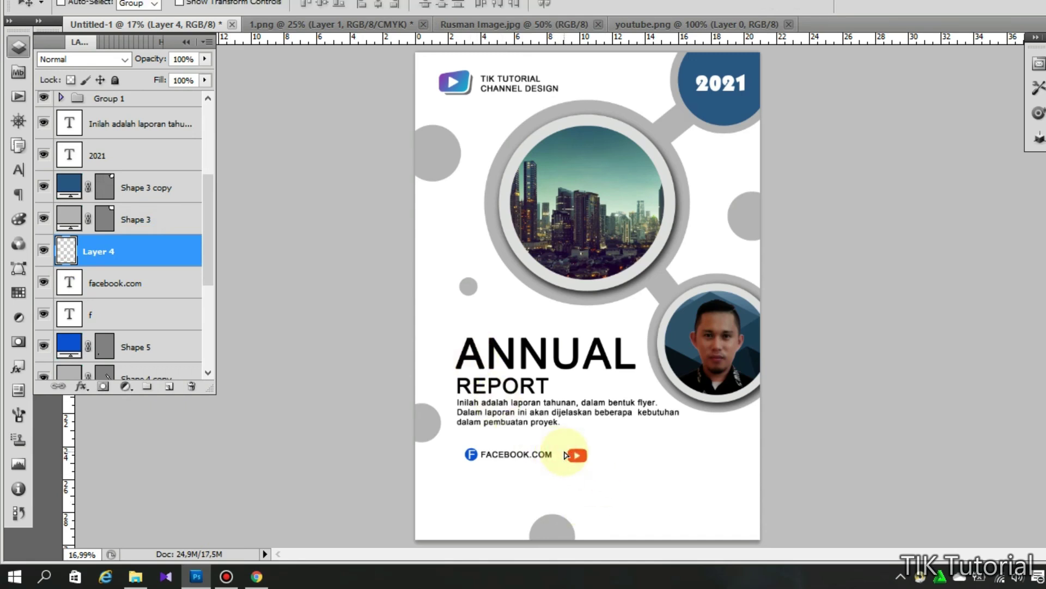
key("ctrl+t")
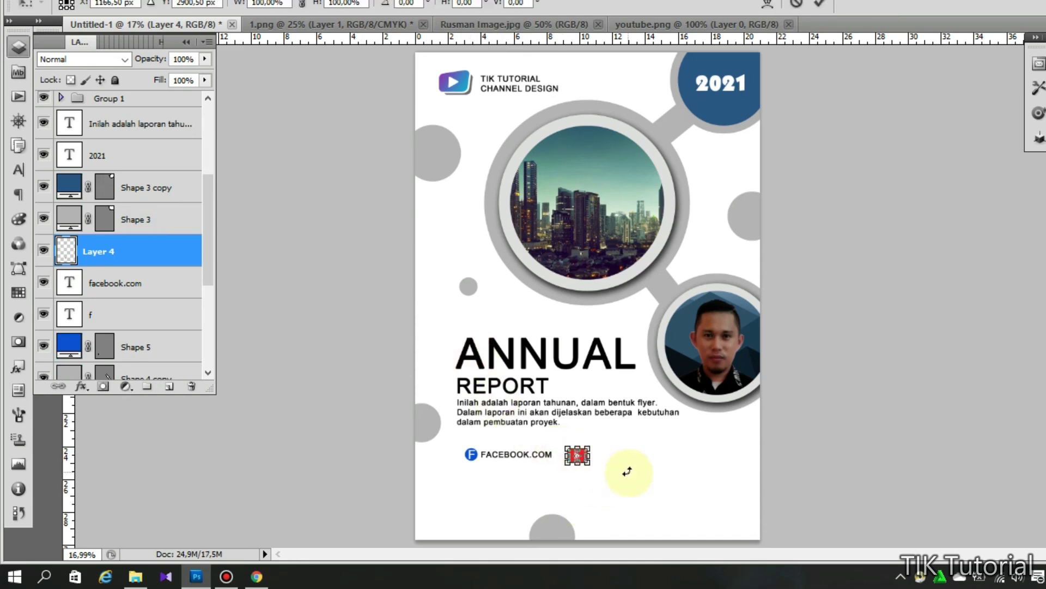
scroll(661, 473, "up", 2)
scroll(657, 469, "up", 1)
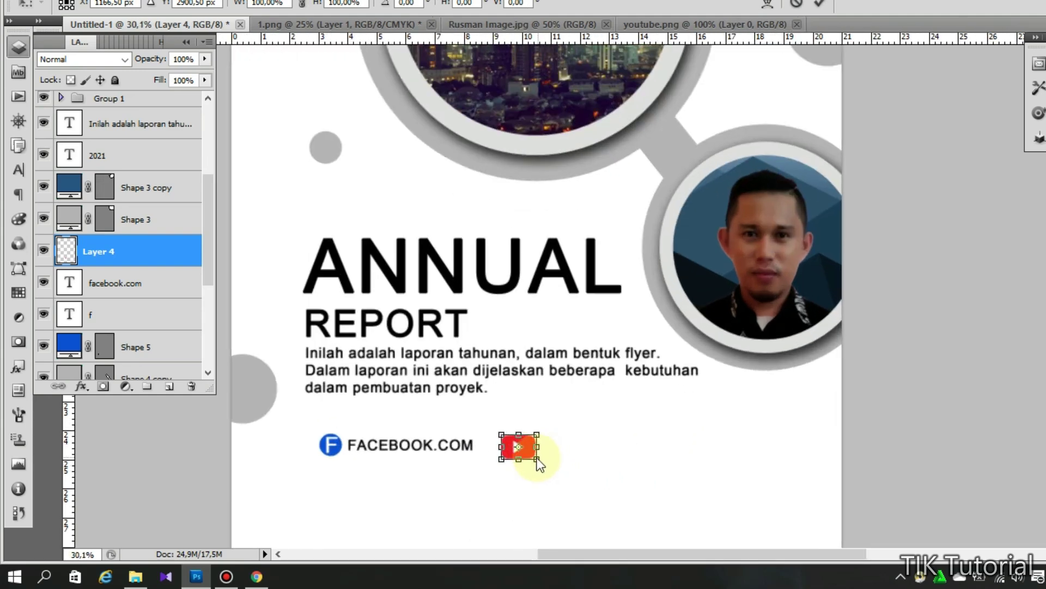
left_click_drag(538, 460, 529, 454)
key("Return")
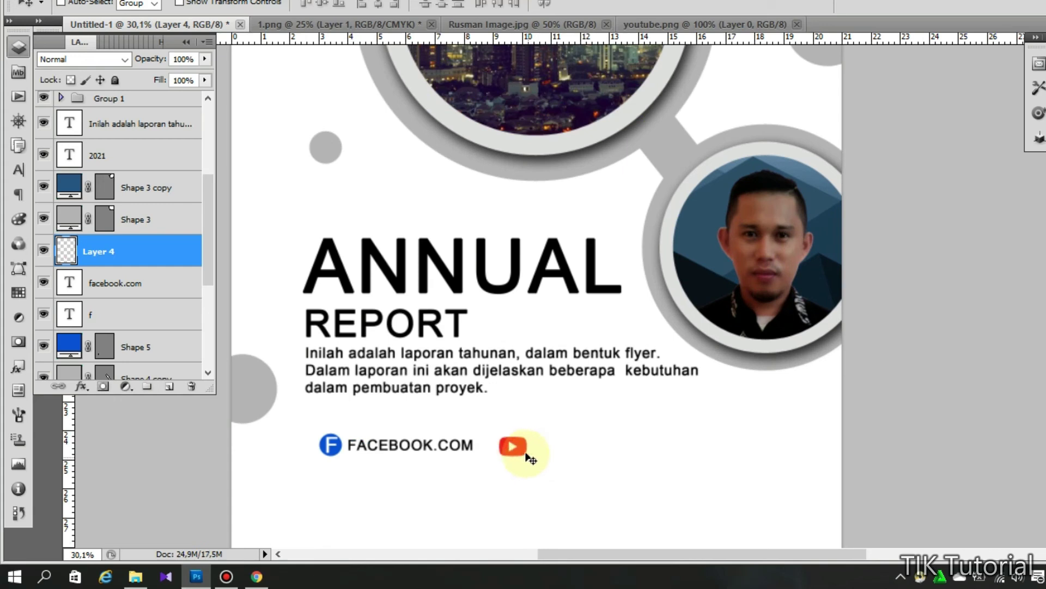
Step: Add the text "tik tutorial" in black beside the YouTube logo
key("t")
left_click(541, 446)
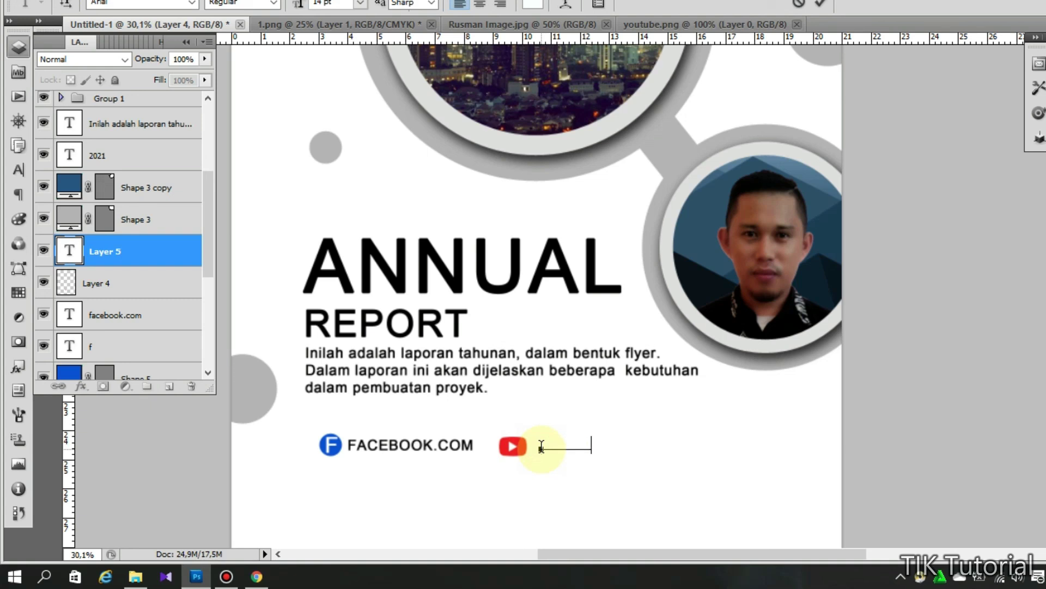
key("ctrl+a")
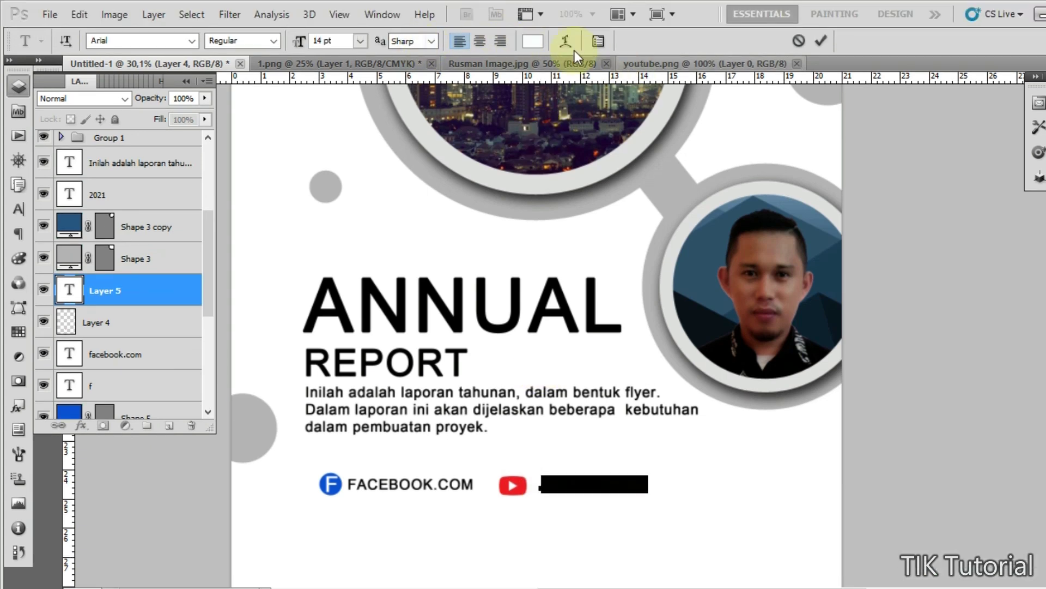
left_click(533, 41)
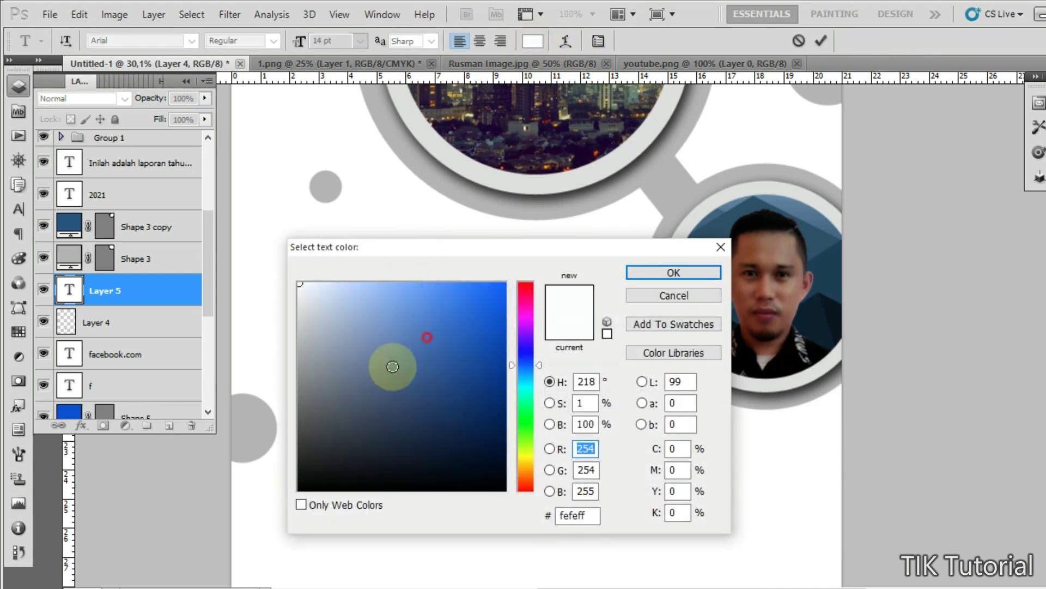
left_click_drag(421, 338, 194, 526)
key("Return")
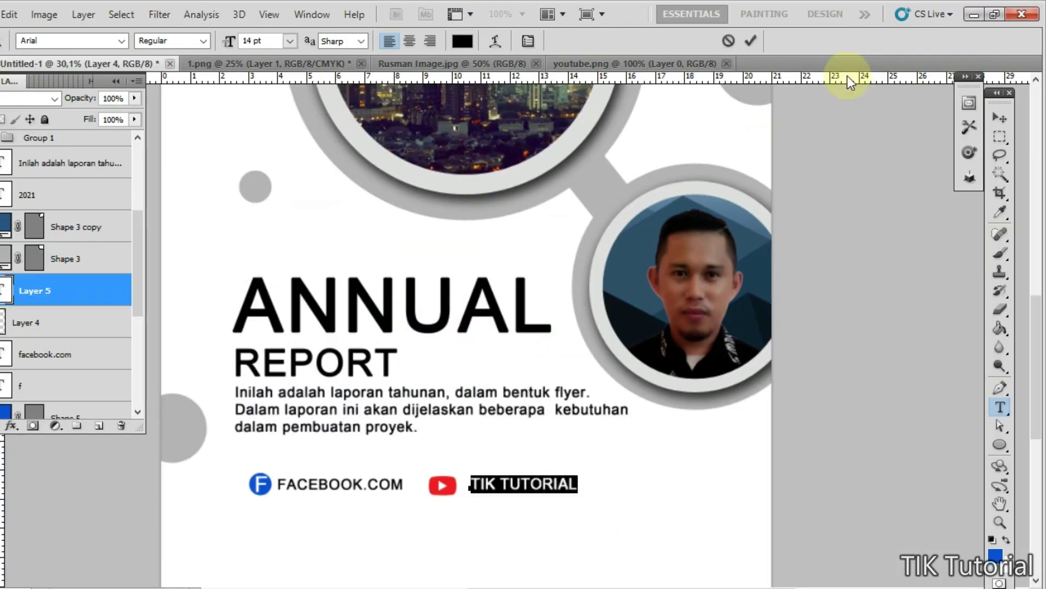
left_click(999, 112)
Step: Move the TIK TUTORIAL text close to the YouTube logo, in line with it, and fit the whole flyer in view
left_click(550, 479)
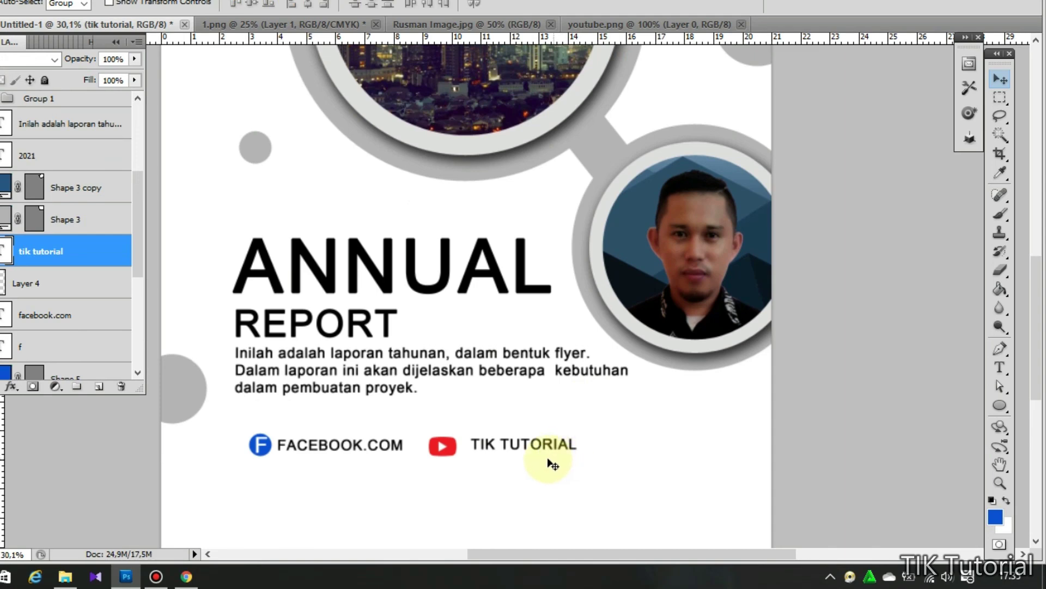
left_click_drag(548, 448, 500, 440)
key("Left")
key("Left")
key("Left")
key("Left")
key("Left")
key("Left")
key("Left")
key("Left")
key("Left")
key("Left")
key("Left")
key("Left")
key("Left")
key("Left")
key("Left")
key("ctrl+0")
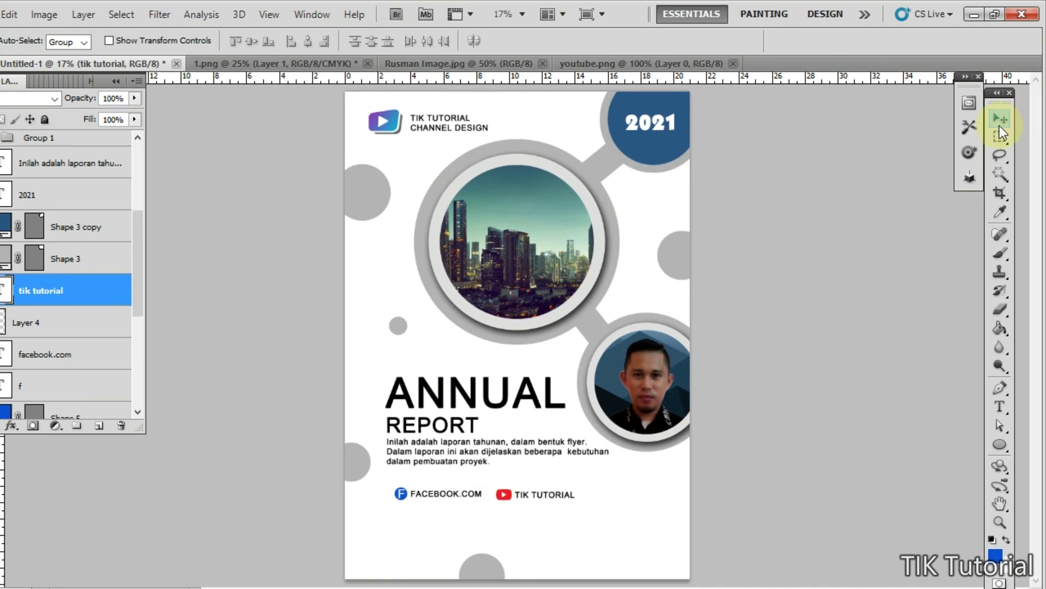
Step: Enlarge the small grey circle on the flyer's bottom edge to about 168.6% and move it right, beneath the portrait circle
key("p")
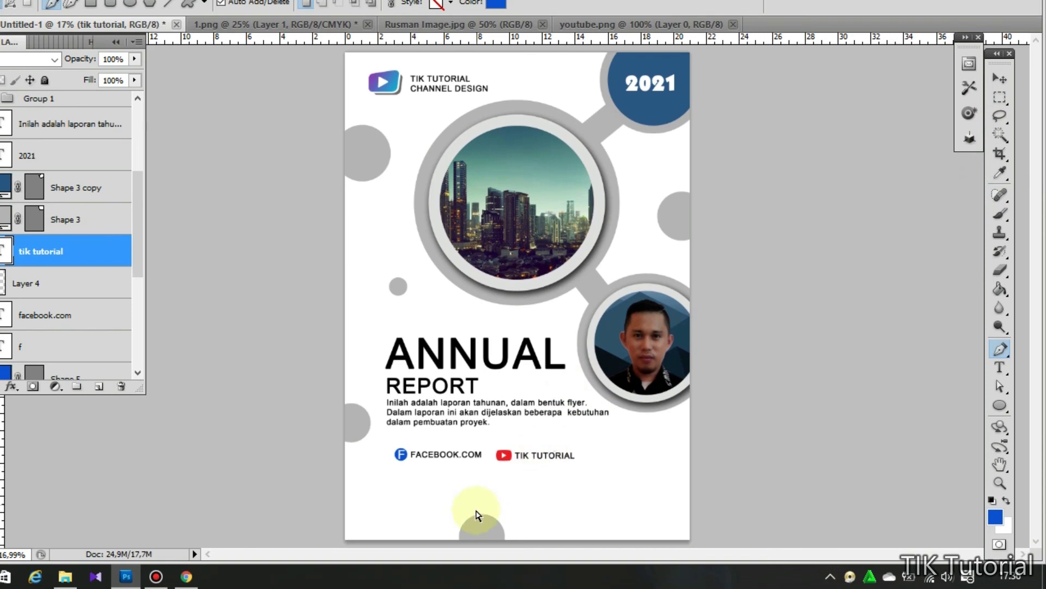
left_click(485, 570, "ctrl")
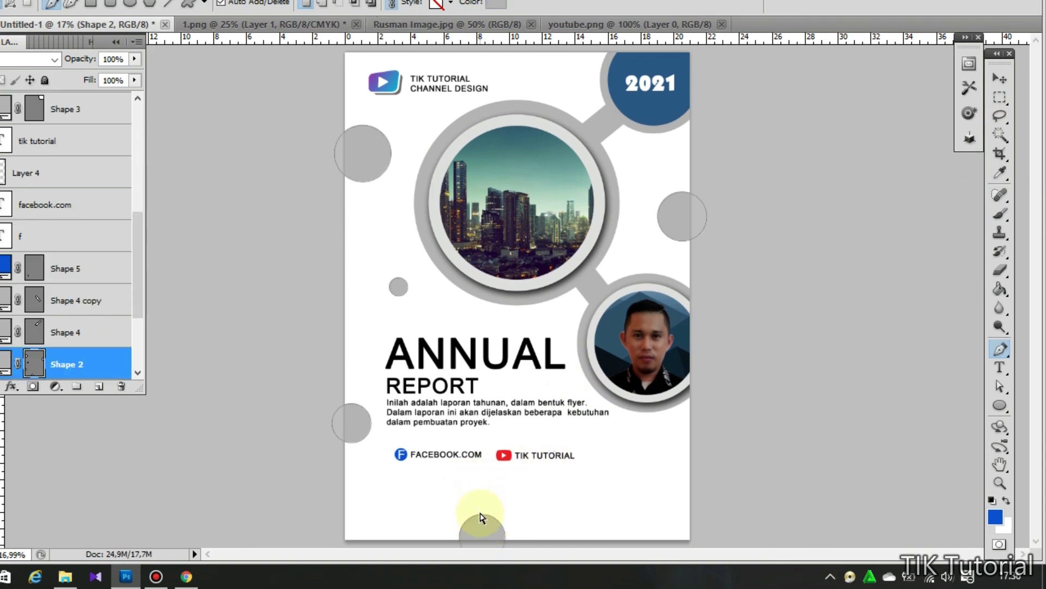
left_click(481, 515, "alt")
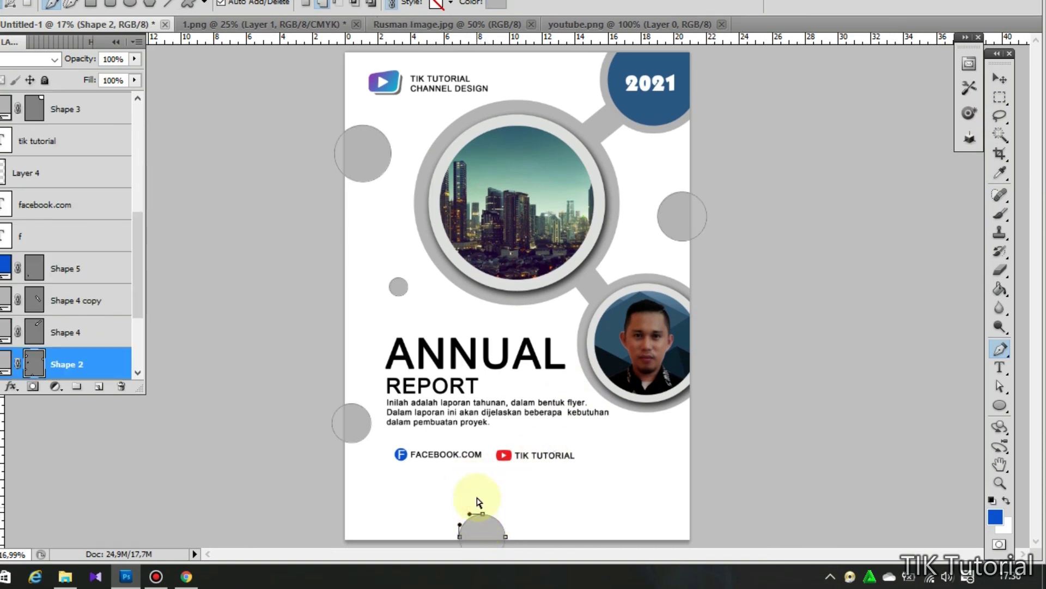
key("ctrl+t")
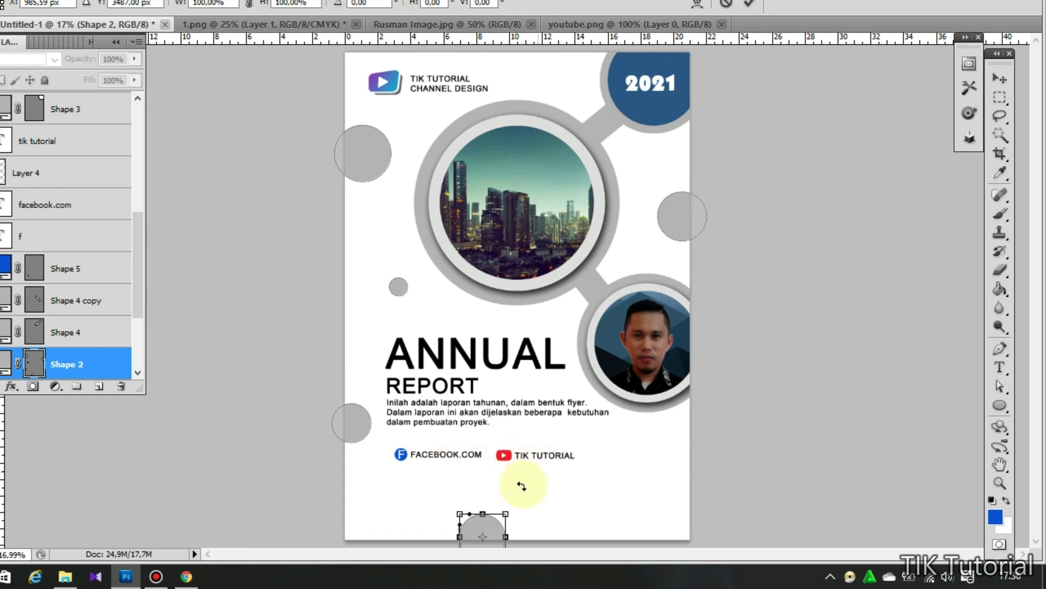
left_click_drag(506, 513, 625, 521)
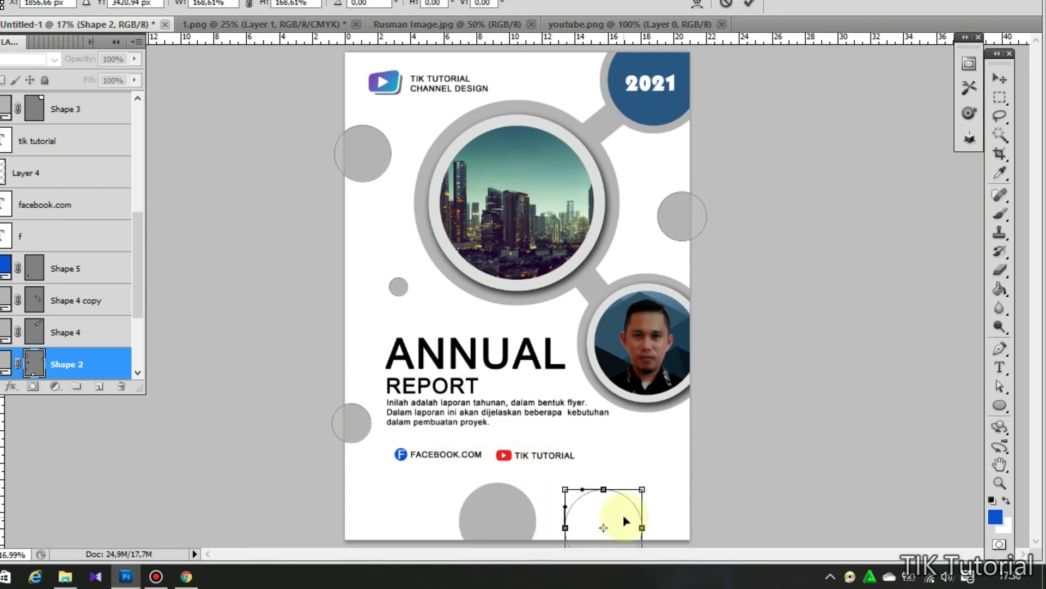
key("Return")
key("p")
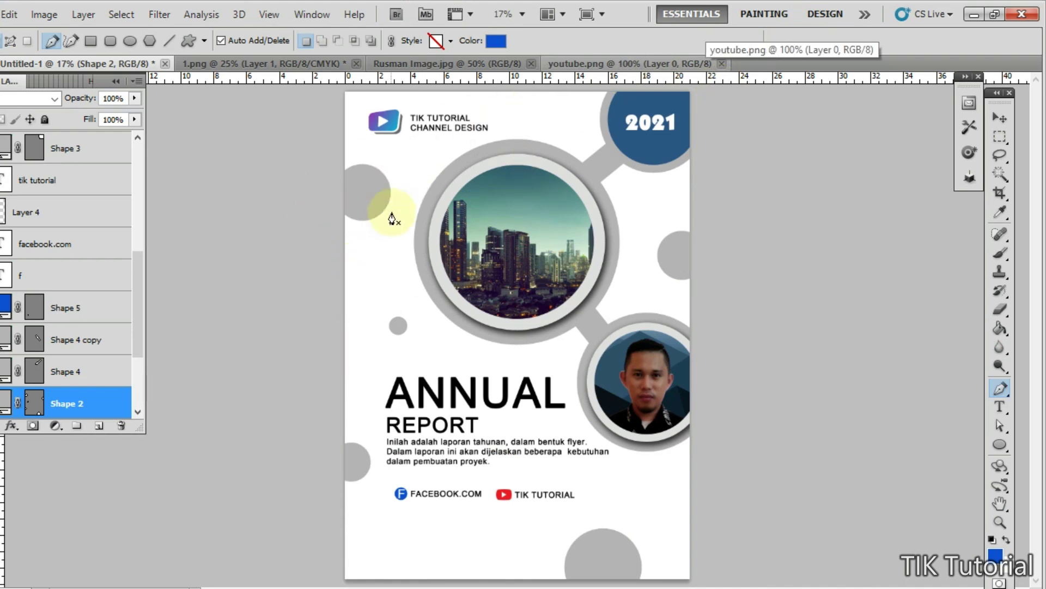
Step: Save the flyer as a JPEG named "Annual Report" in the Design folder
key("ctrl+s")
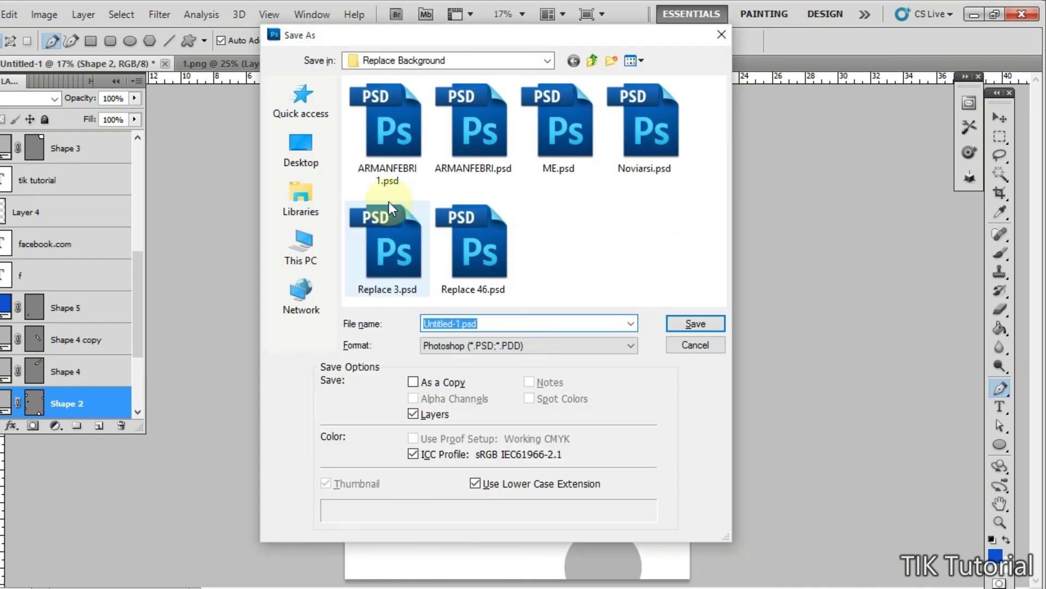
left_click(593, 61)
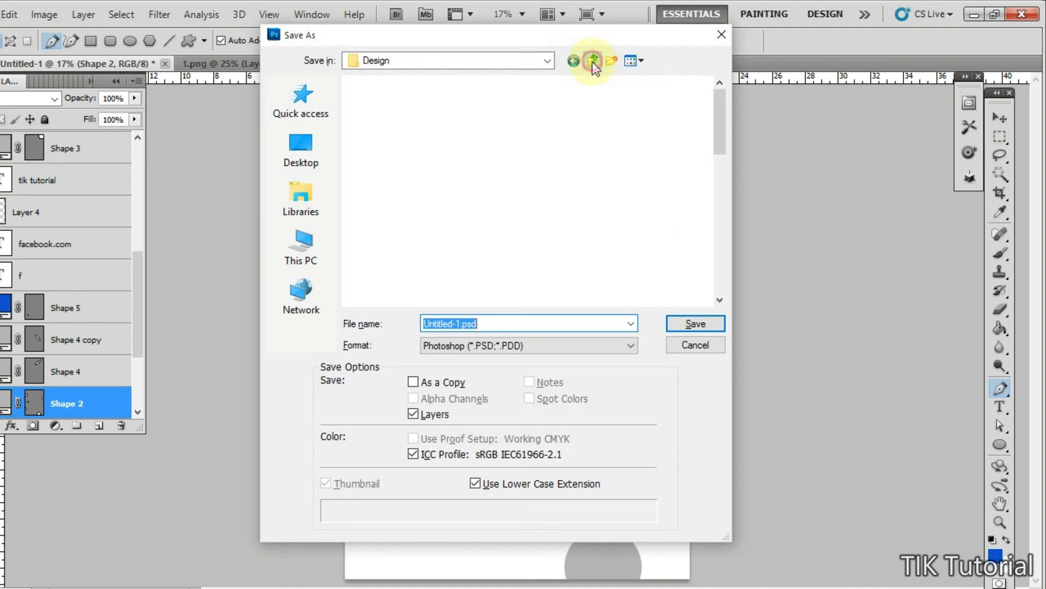
left_click(557, 346)
left_click(496, 445)
left_click(497, 309)
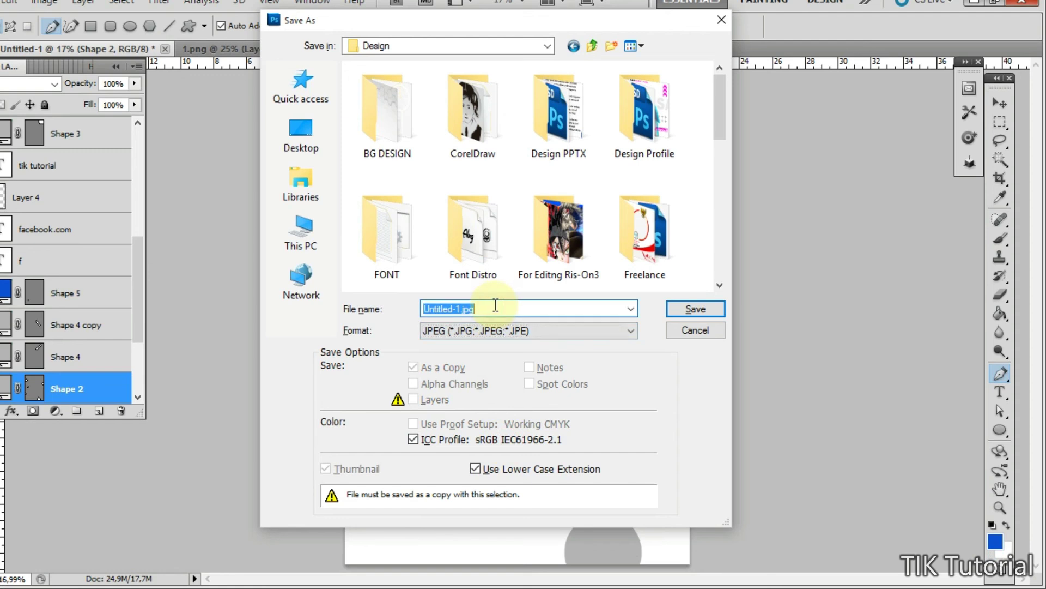
type("Annual")
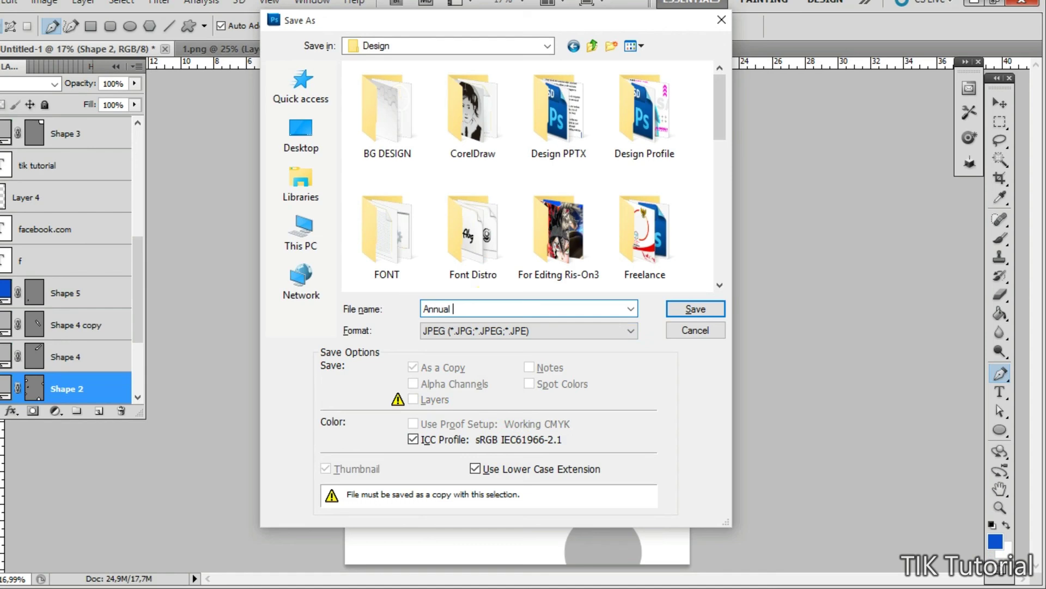
type(" Report")
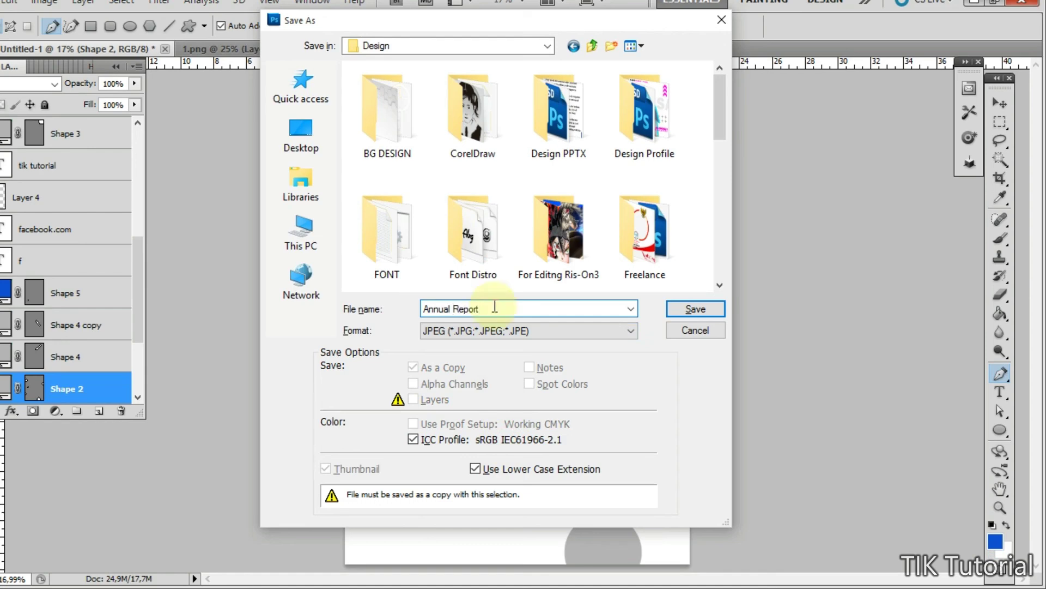
left_click(700, 309)
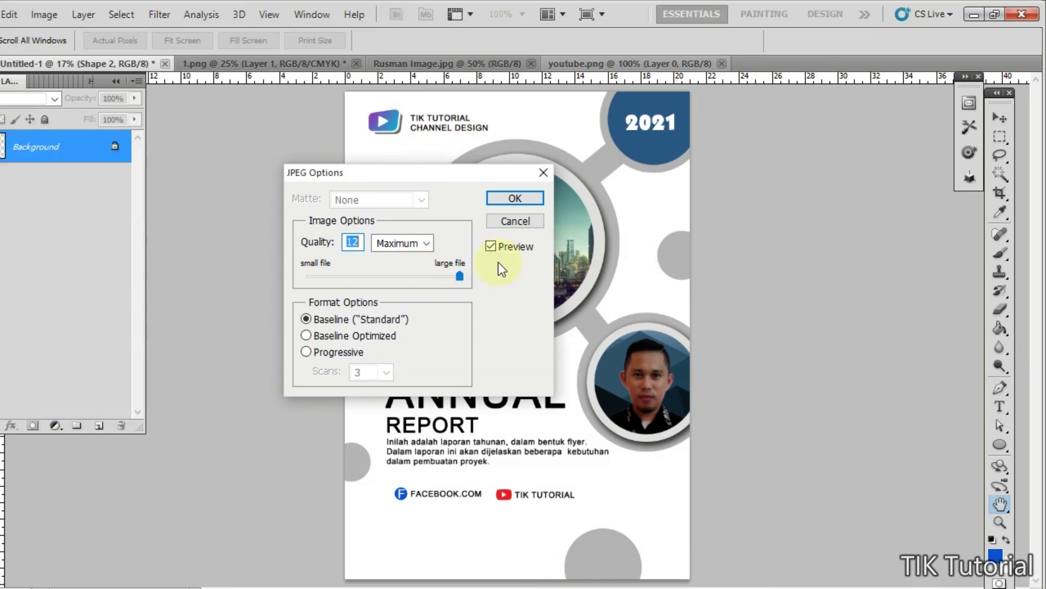
Step: Set the JPEG quality to 11 with the Baseline ("Standard") format and accept the options
left_click(450, 277)
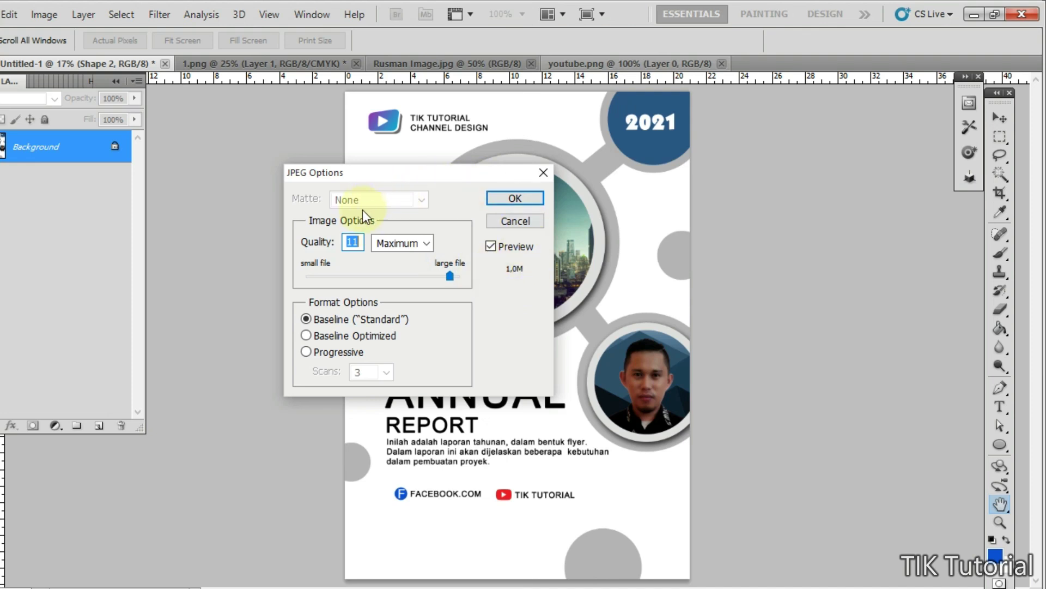
left_click(355, 321)
left_click(533, 204)
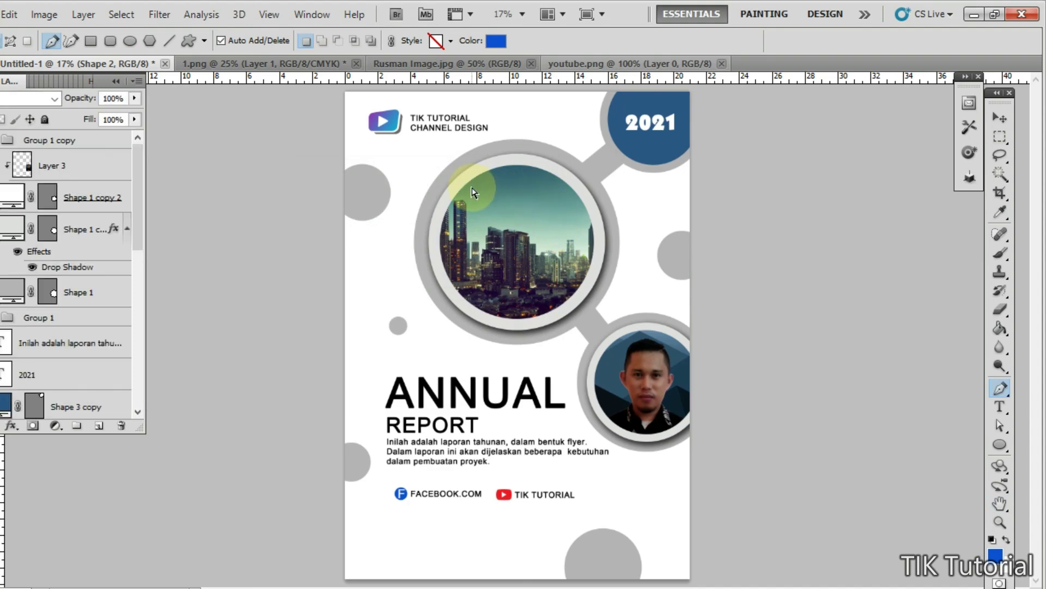
Step: Save the layered flyer in Photoshop PSD format as "Annual Report" in the Design folder, accepting the format options
key("ctrl+shift+s")
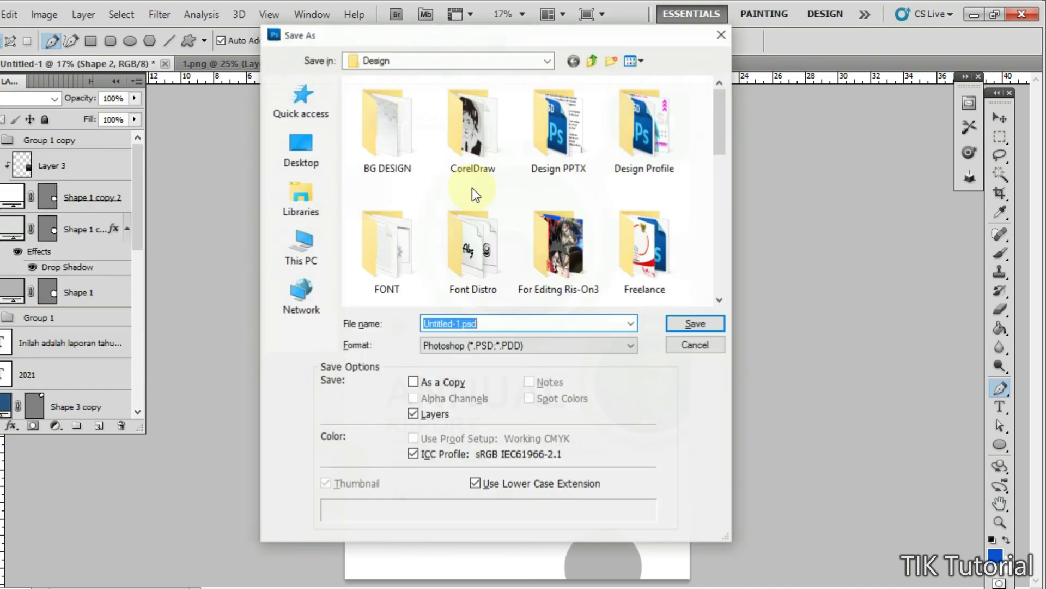
left_click(518, 345)
left_click(533, 352)
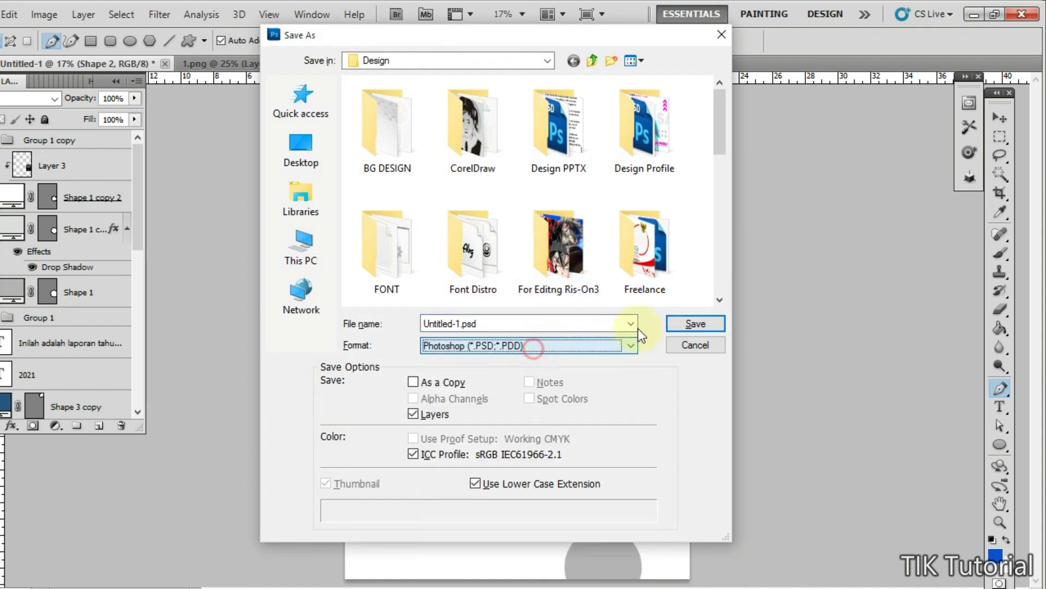
double_click(545, 323)
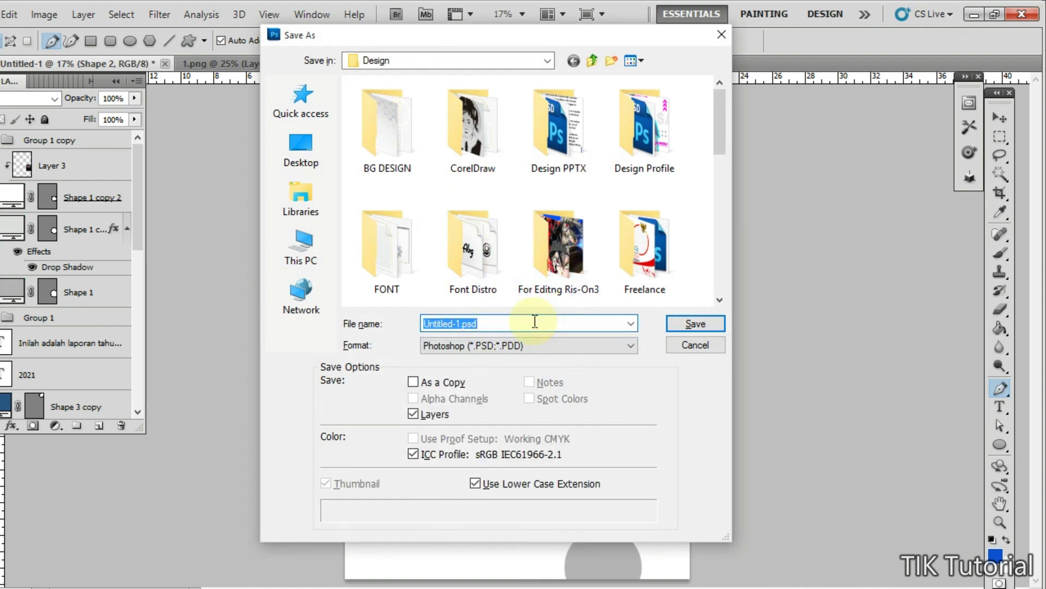
type("annual report")
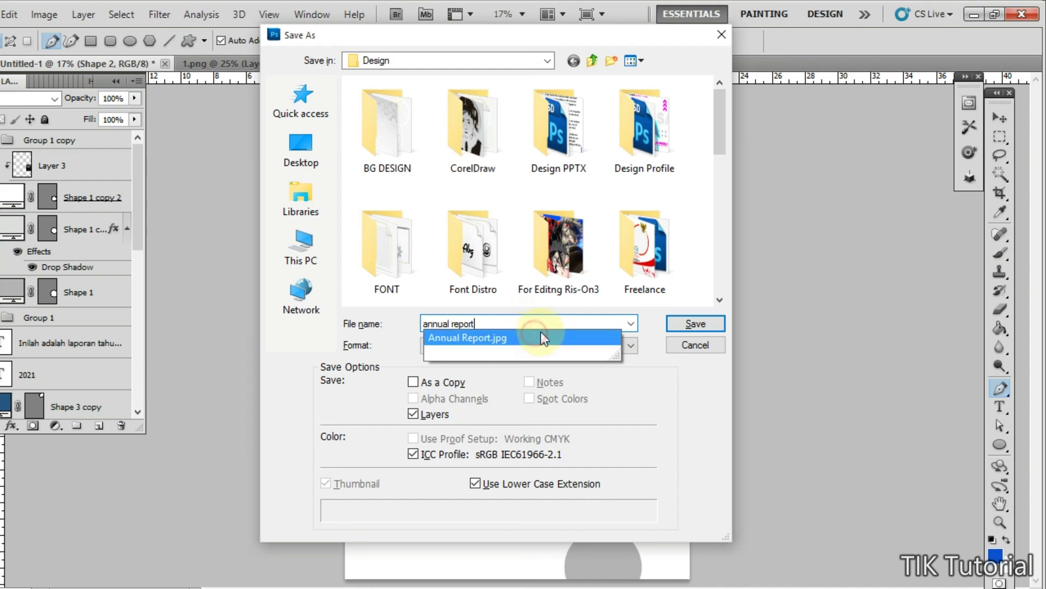
left_click(578, 337)
left_click(579, 319)
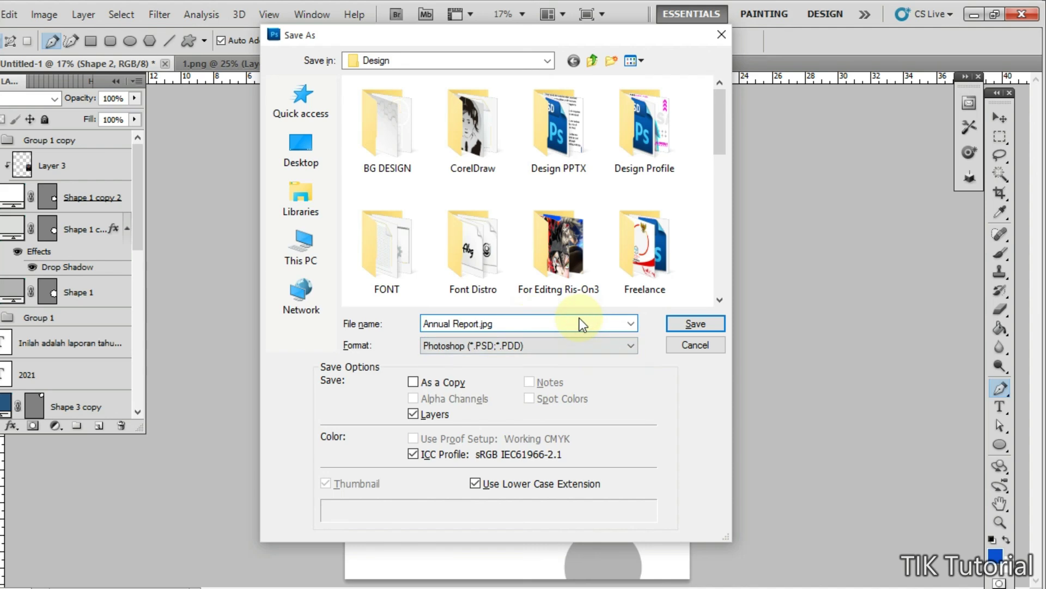
key("BackSpace")
key("BackSpace")
key("BackSpace")
key("BackSpace")
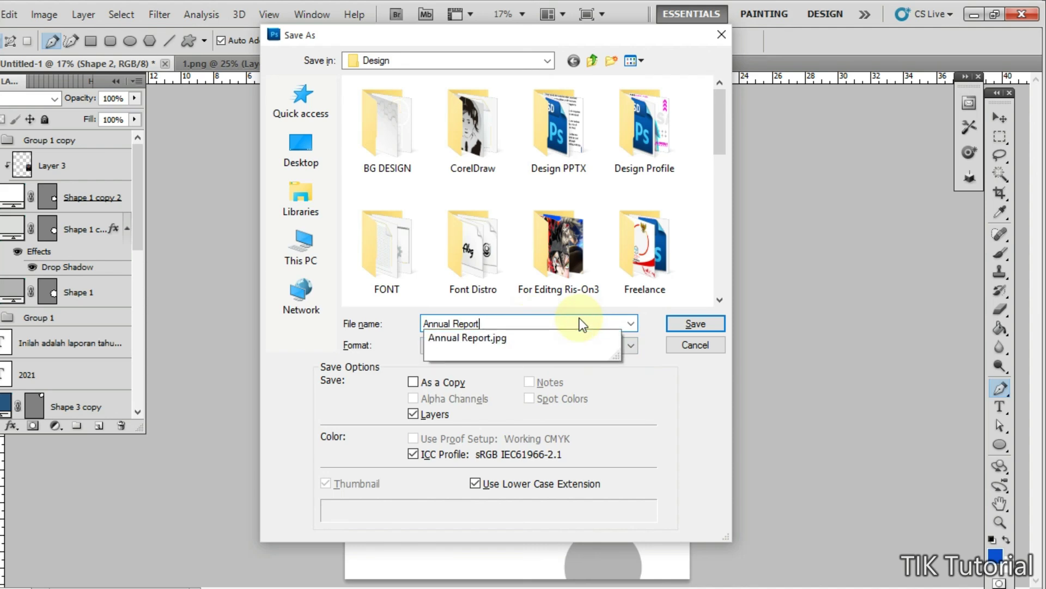
left_click(691, 326)
left_click(665, 188)
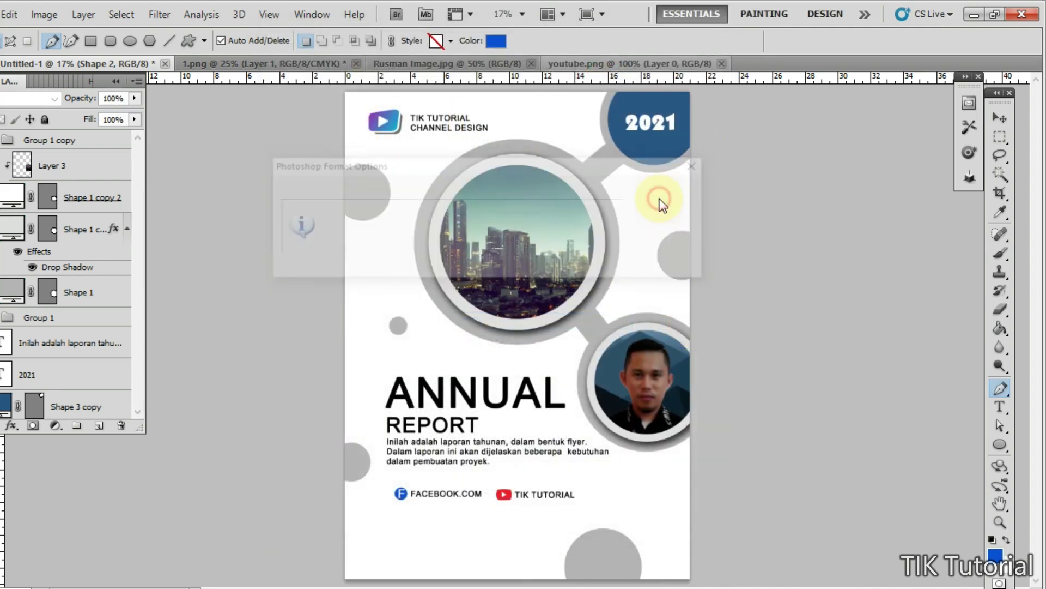